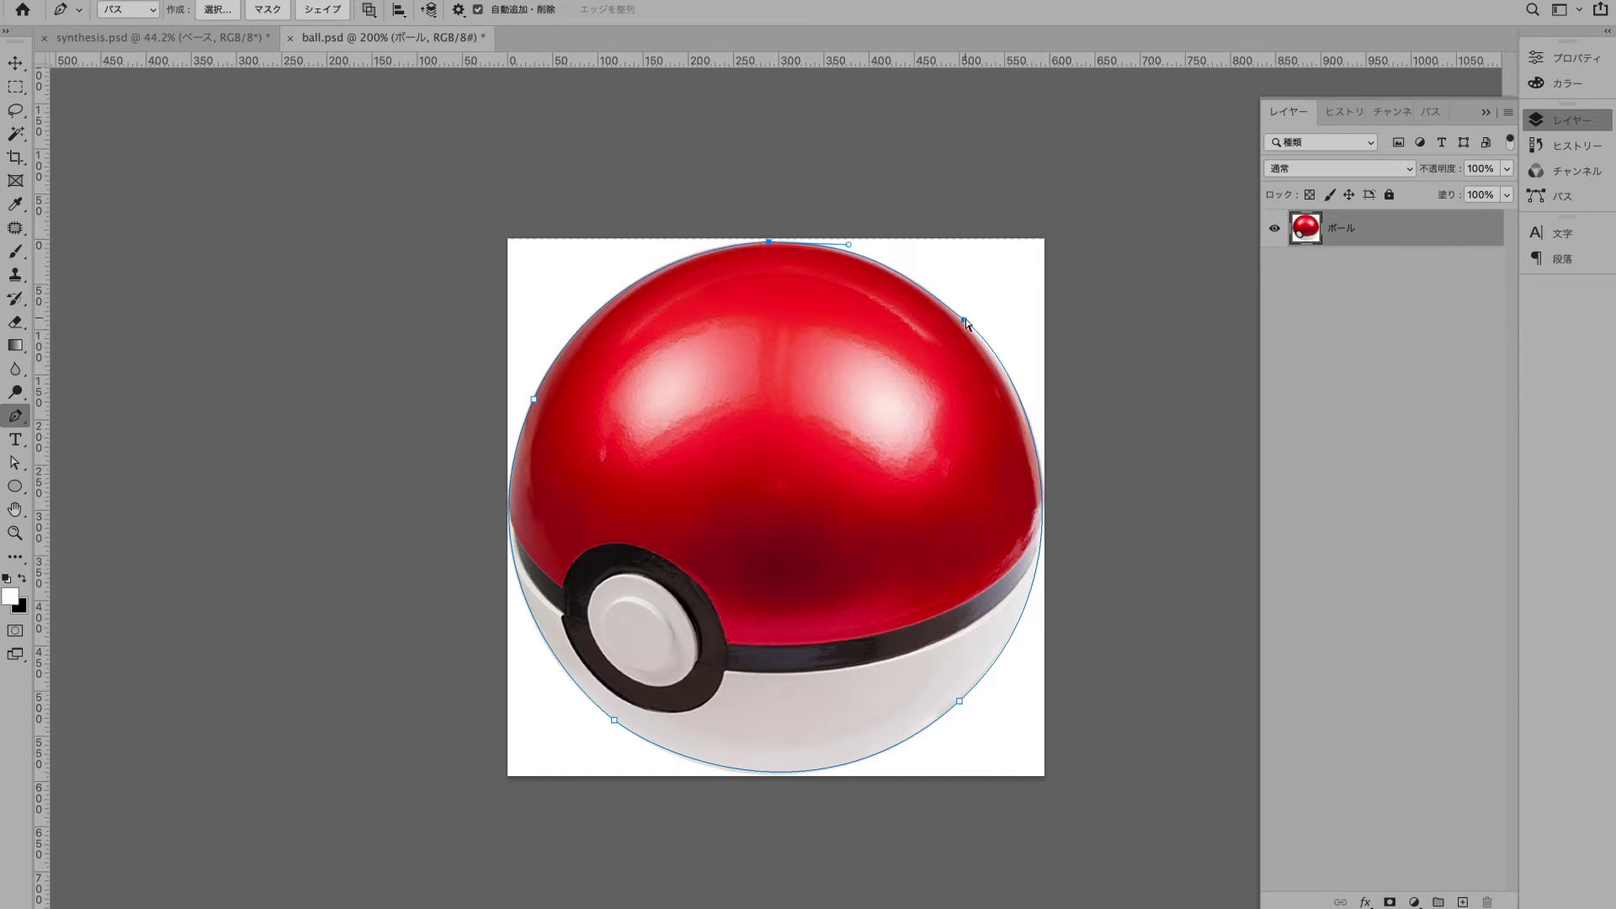
# Step: Adjust the path around the ball's outline, load it as a selection and mask the ボール layer with it
pyautogui.keyDown('ctrl'); pyautogui.click(963, 321); pyautogui.keyUp('ctrl')
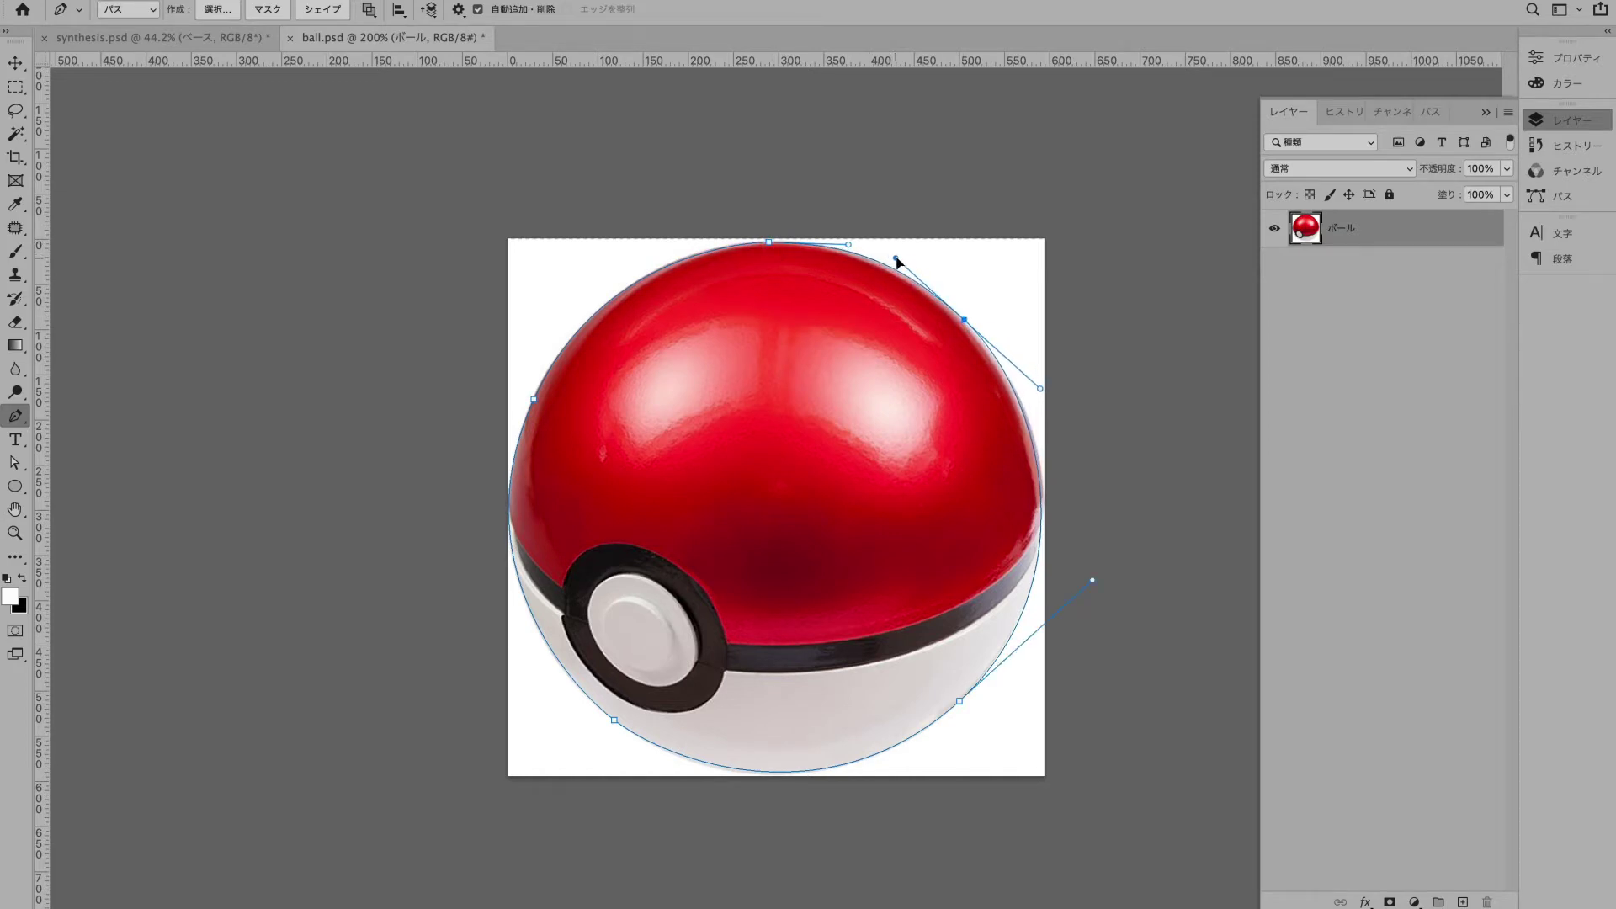
pyautogui.click(1432, 112)
pyautogui.keyDown('super'); pyautogui.click(1278, 146); pyautogui.keyUp('super')
pyautogui.click(1281, 113)
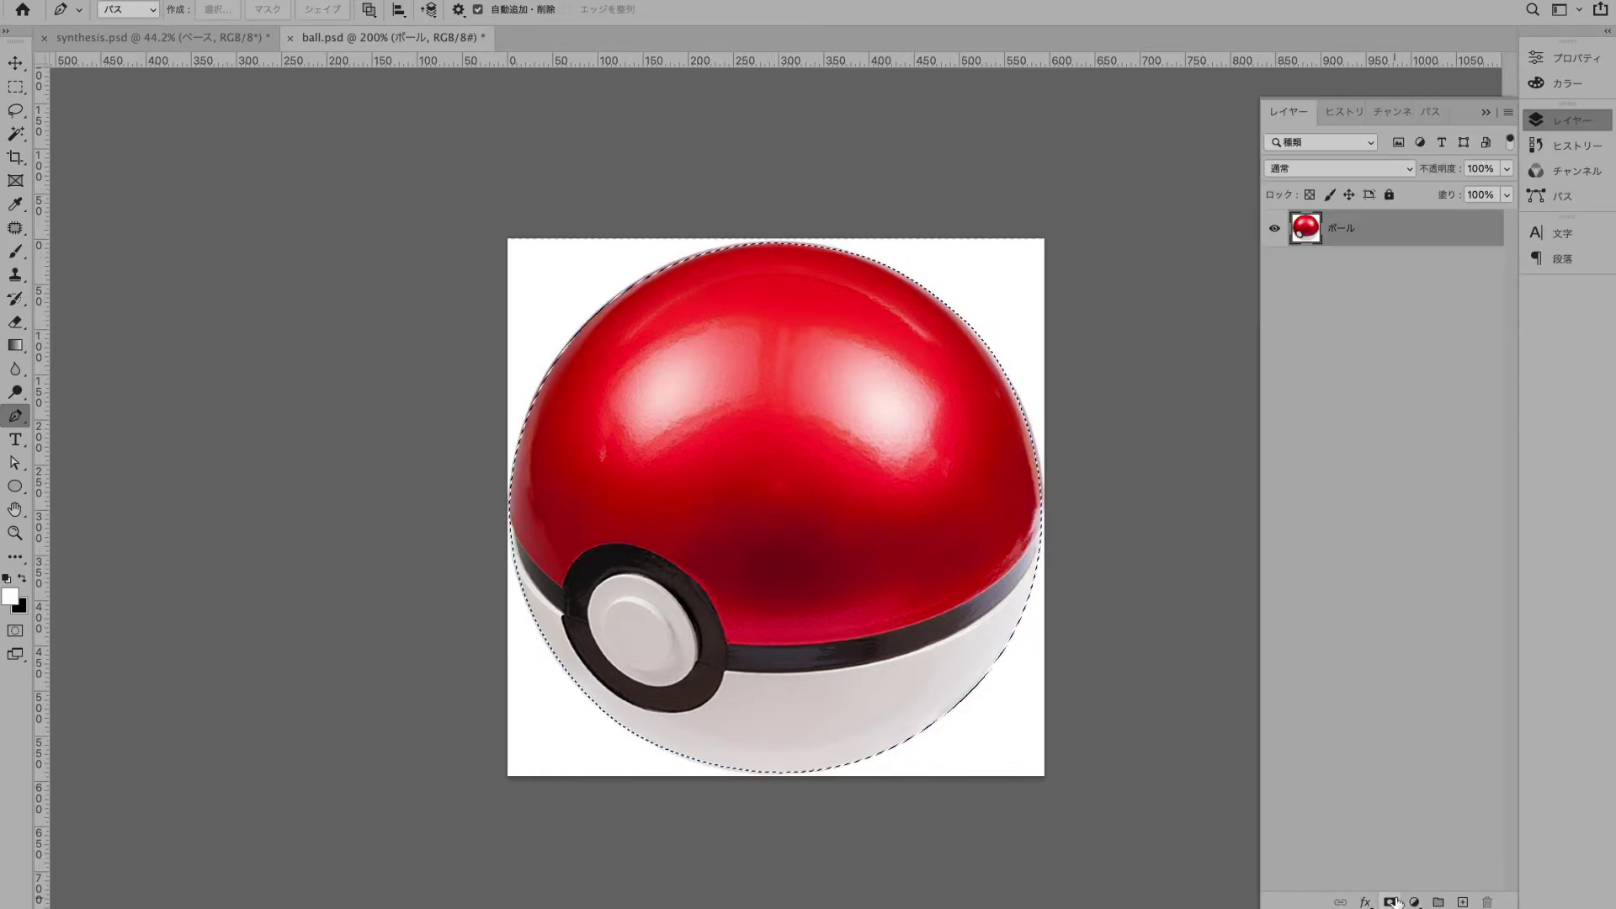
pyautogui.click(1391, 901)
pyautogui.click(1463, 902)
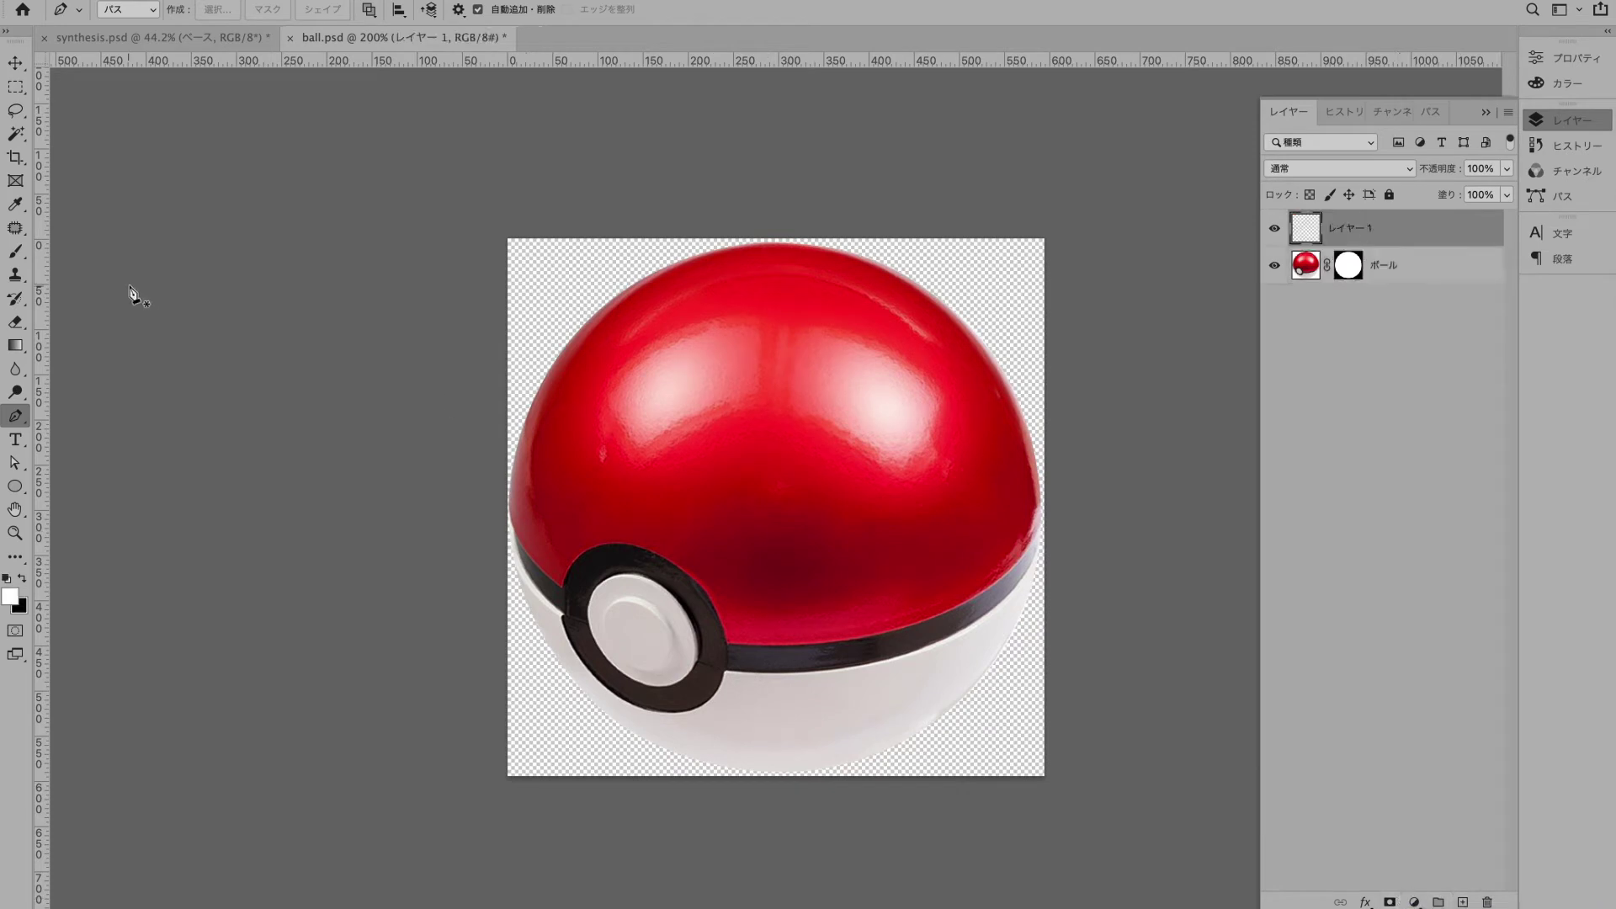
pyautogui.press('super+z')
# Step: Remove the left white highlight on the ball's red half by patching it with nearby plain red areas using the Patch tool
pyautogui.press('j')
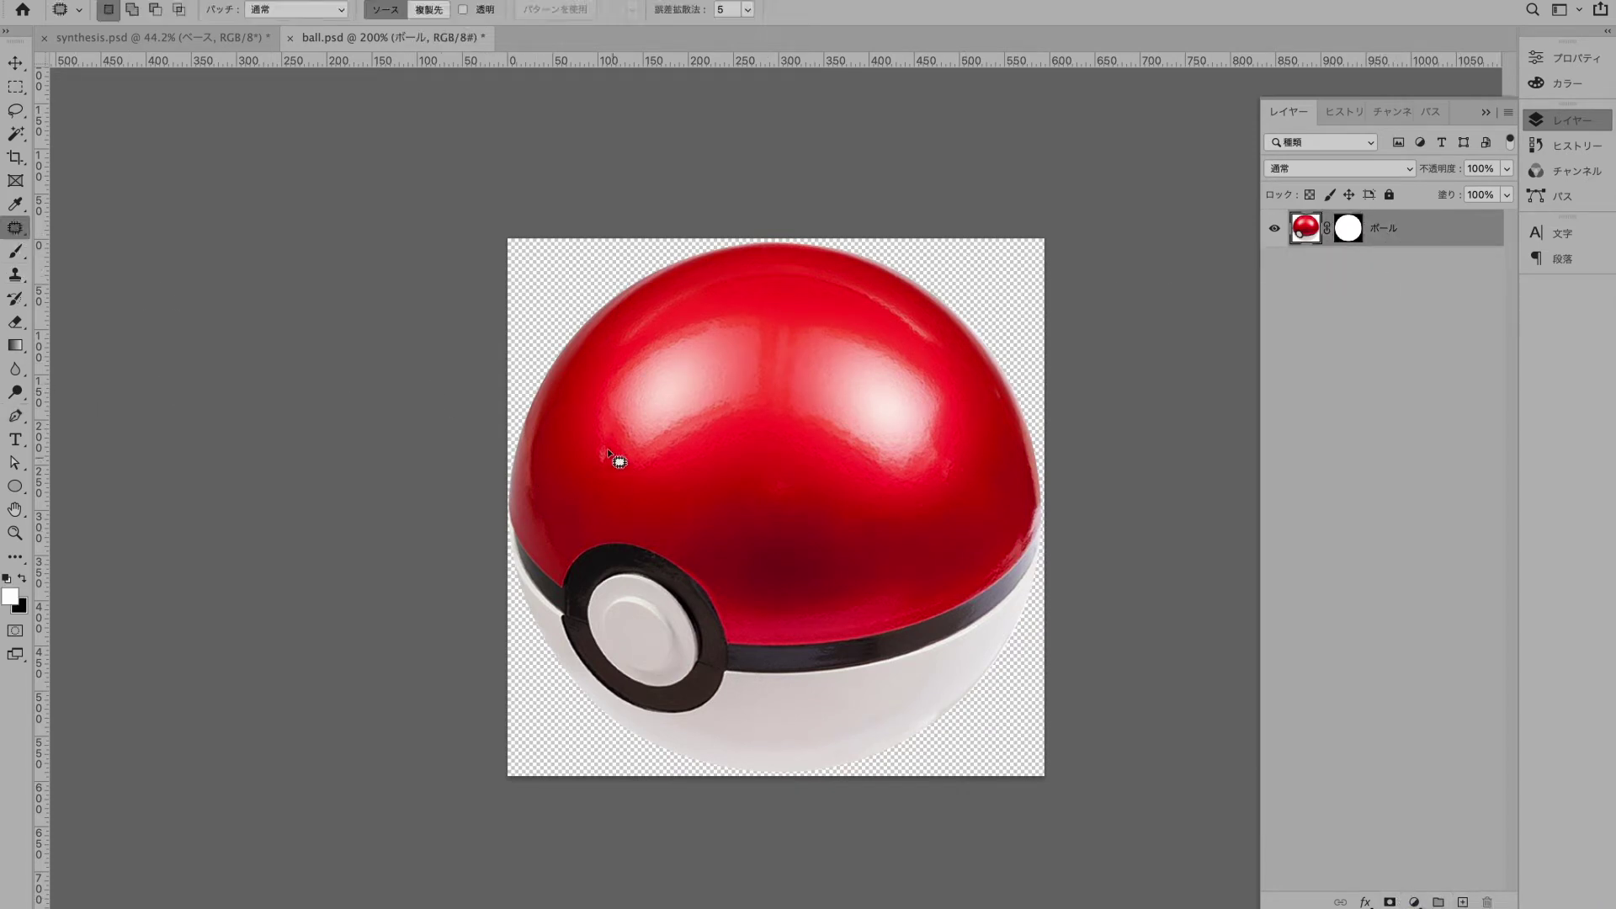
pyautogui.moveTo(606, 426); pyautogui.dragTo(599, 424)
pyautogui.moveTo(600, 446); pyautogui.dragTo(606, 462)
pyautogui.press('super+d')
pyautogui.moveTo(589, 377); pyautogui.dragTo(589, 442)
pyautogui.moveTo(773, 379); pyautogui.dragTo(707, 310)
pyautogui.moveTo(680, 353)
pyautogui.mouseDown()
pyautogui.moveTo(709, 413)
pyautogui.moveTo(624, 411)
pyautogui.moveTo(688, 314)
pyautogui.mouseUp()
pyautogui.press('super+d')
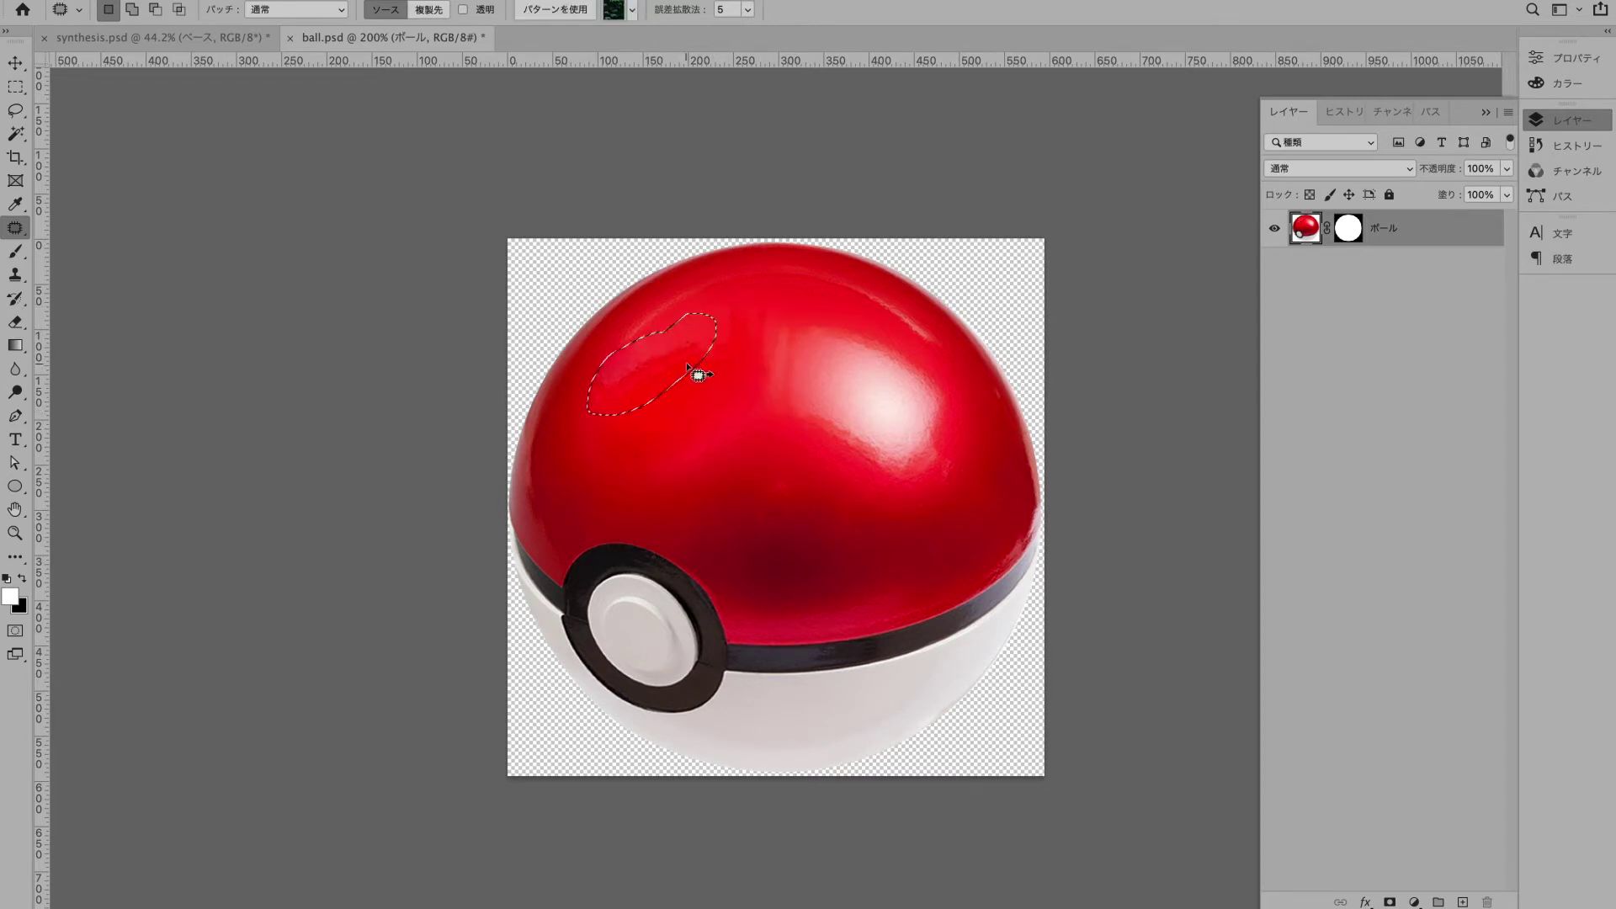
pyautogui.press('super+d')
pyautogui.moveTo(741, 419)
pyautogui.mouseDown()
pyautogui.moveTo(741, 441)
pyautogui.moveTo(744, 422)
pyautogui.mouseUp()
pyautogui.moveTo(729, 436); pyautogui.dragTo(749, 375)
pyautogui.press('super+d')
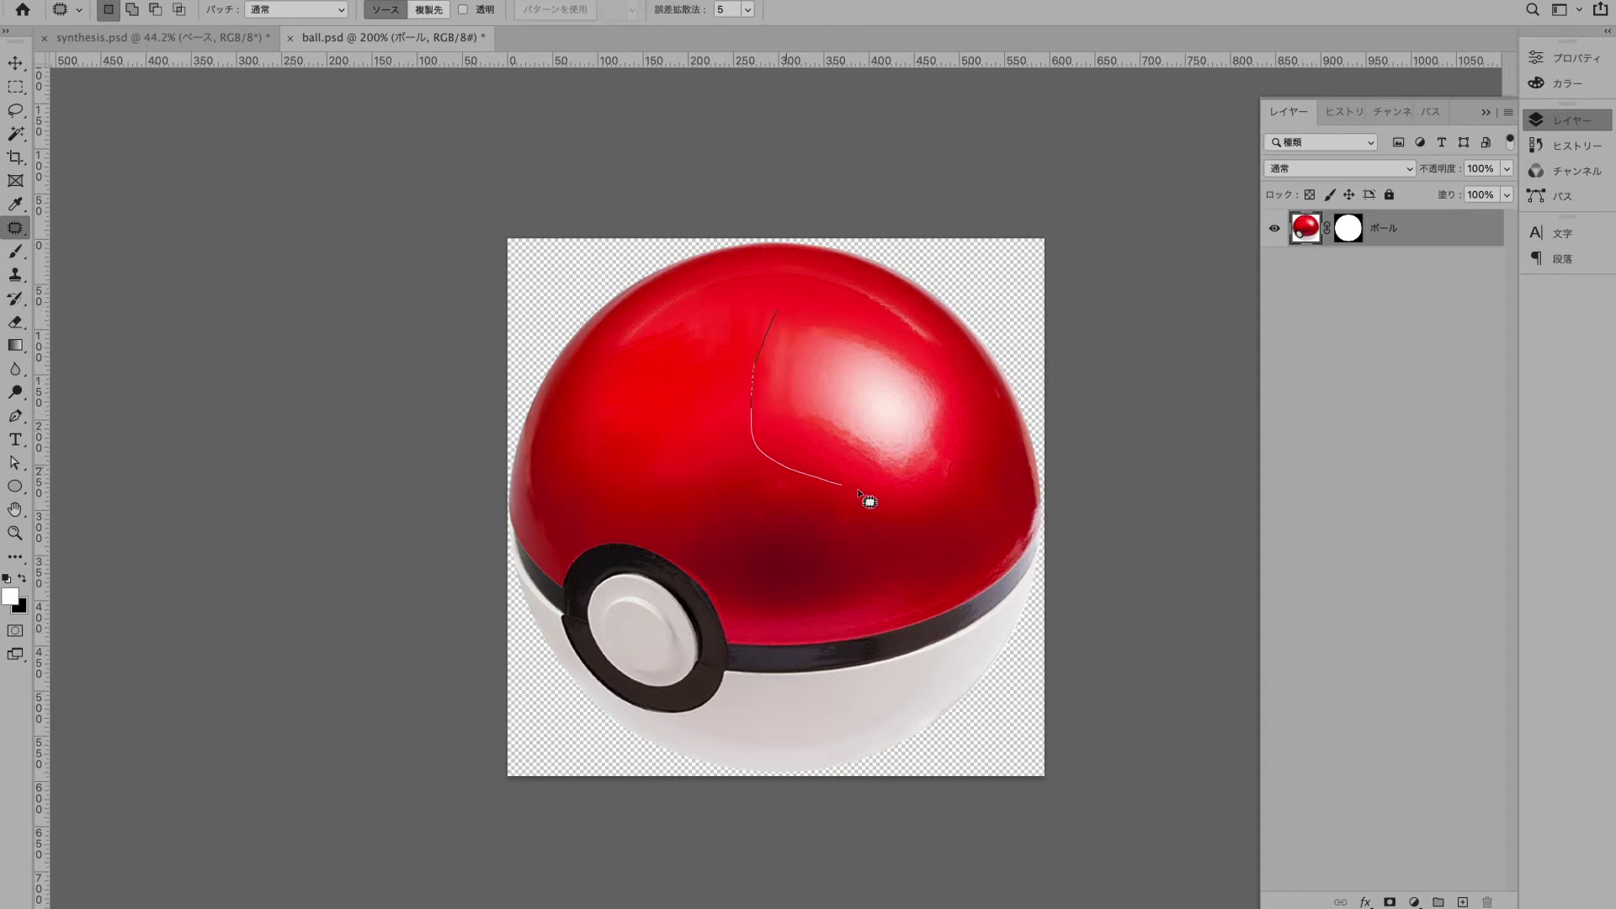
# Step: Patch away the right white highlight and its remaining traces near the middle of the ball's red half
pyautogui.moveTo(858, 491)
pyautogui.mouseDown()
pyautogui.moveTo(898, 342)
pyautogui.moveTo(781, 311)
pyautogui.mouseUp()
pyautogui.moveTo(863, 363)
pyautogui.mouseDown()
pyautogui.moveTo(825, 397)
pyautogui.moveTo(850, 385)
pyautogui.mouseUp()
pyautogui.press('super+d')
pyautogui.moveTo(819, 312); pyautogui.dragTo(769, 337)
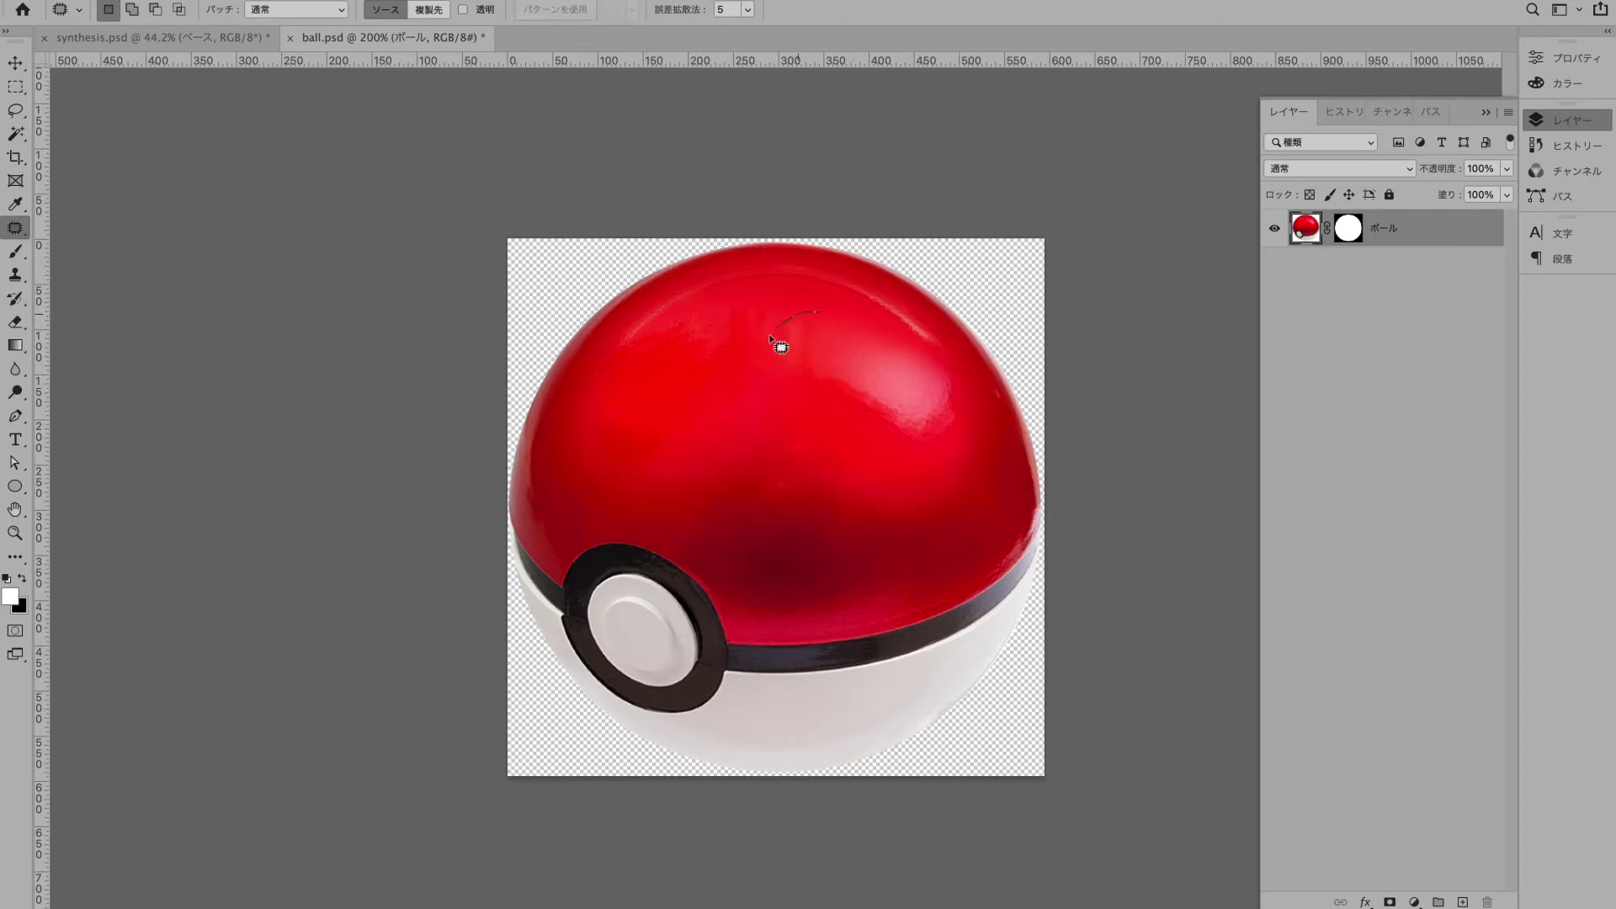
pyautogui.moveTo(938, 363); pyautogui.dragTo(820, 312)
pyautogui.moveTo(875, 375); pyautogui.dragTo(783, 384)
pyautogui.press('super+d')
pyautogui.moveTo(783, 310); pyautogui.dragTo(796, 388)
pyautogui.press('super+d')
pyautogui.moveTo(796, 422)
pyautogui.mouseDown()
pyautogui.moveTo(781, 434)
pyautogui.moveTo(798, 423)
pyautogui.mouseUp()
pyautogui.moveTo(800, 445); pyautogui.dragTo(884, 416)
pyautogui.press('super+d')
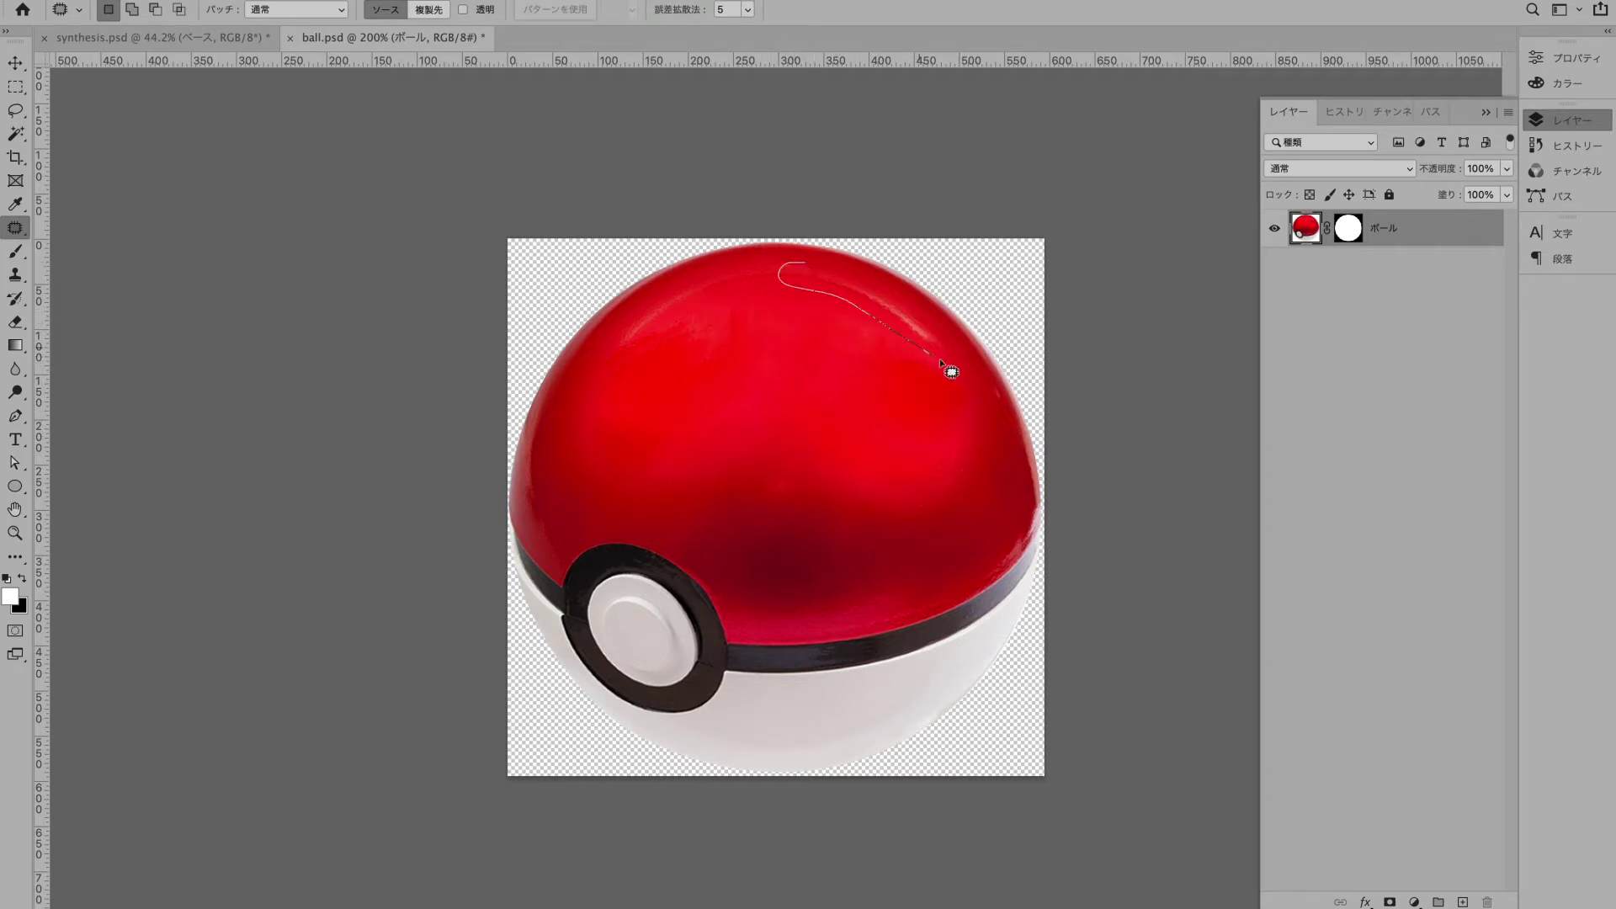
# Step: Patch out the curved reflection streaks along the upper rim of the ball and the leftover blemish on its upper right
pyautogui.moveTo(942, 363)
pyautogui.mouseDown()
pyautogui.moveTo(805, 262)
pyautogui.moveTo(842, 347)
pyautogui.mouseUp()
pyautogui.press('super+d')
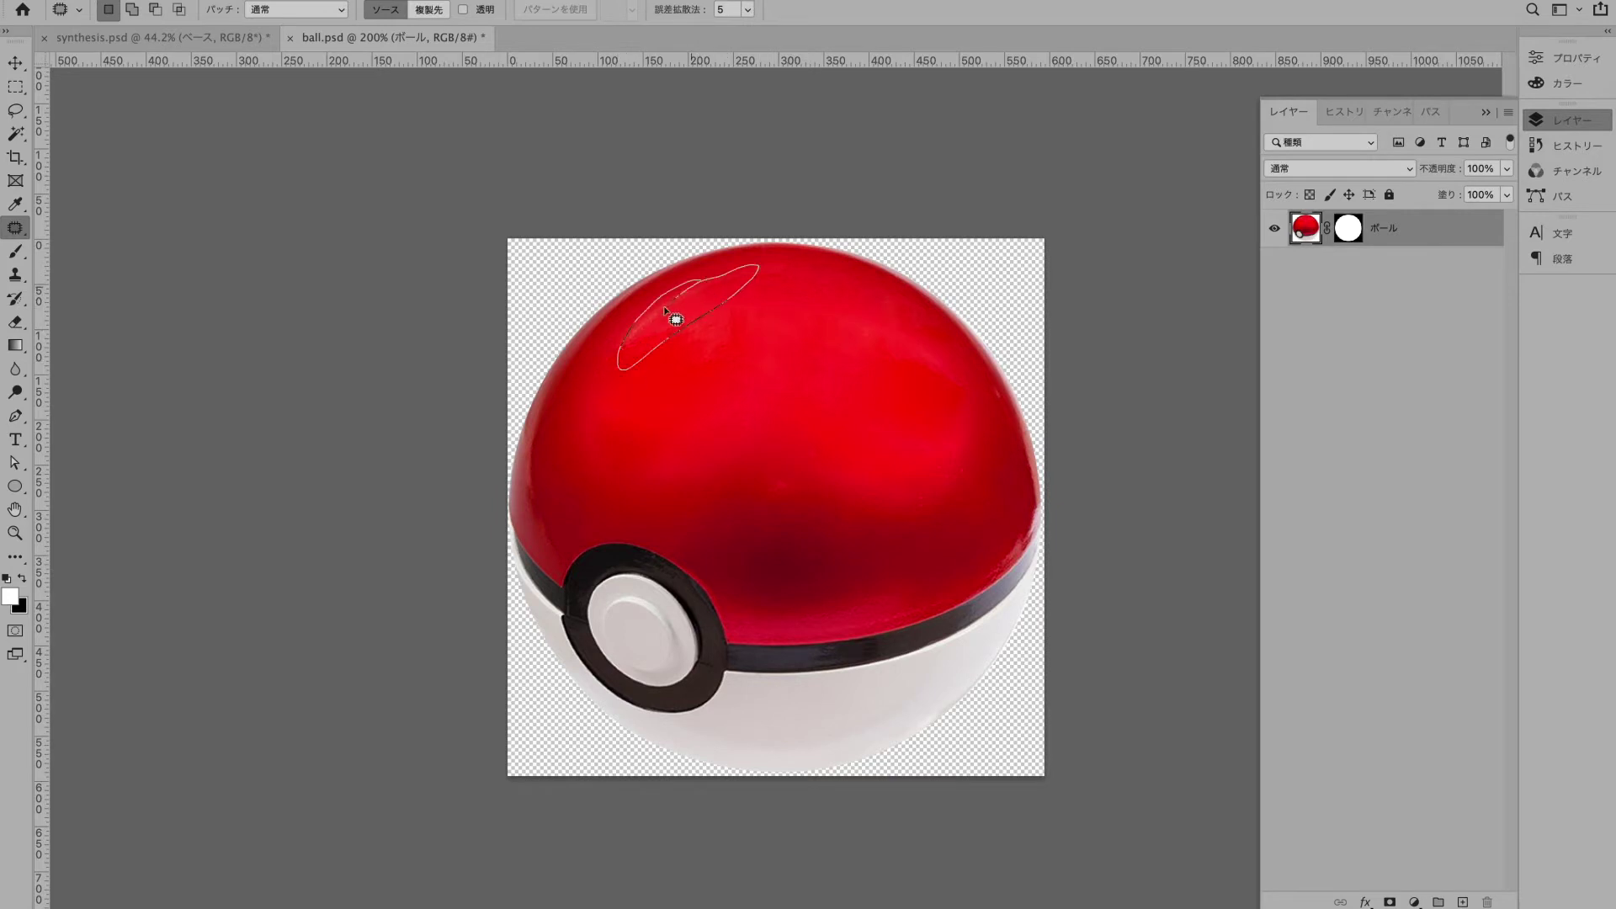
pyautogui.moveTo(665, 311)
pyautogui.mouseDown()
pyautogui.moveTo(612, 356)
pyautogui.moveTo(633, 325)
pyautogui.mouseUp()
pyautogui.press('super+d')
pyautogui.moveTo(633, 342); pyautogui.dragTo(661, 364)
pyautogui.press('super+d')
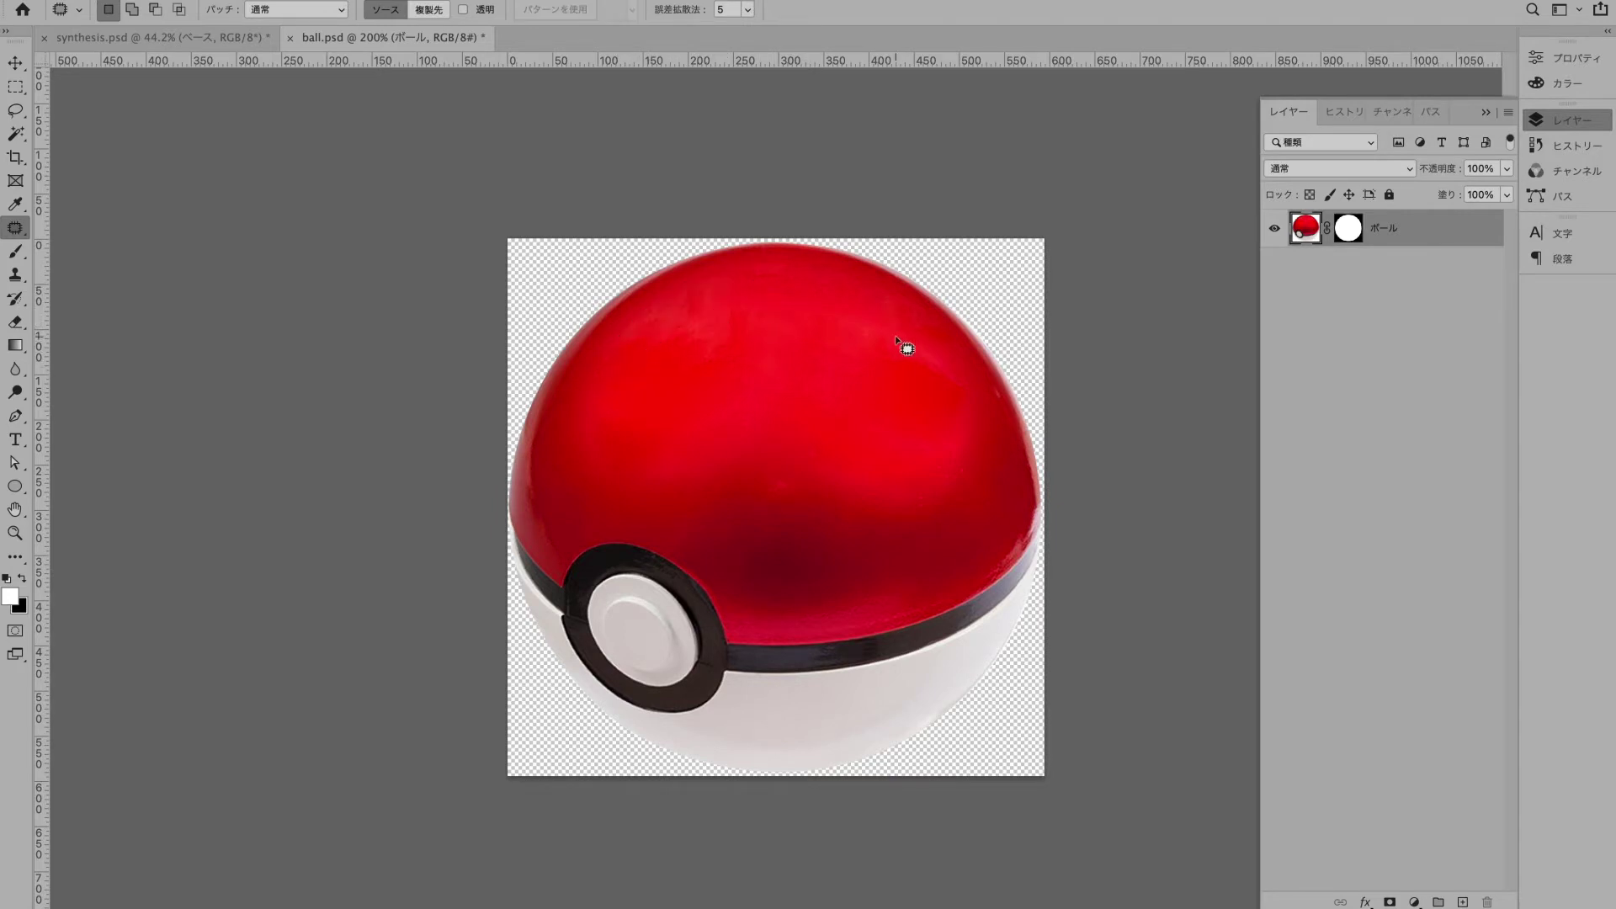
pyautogui.moveTo(948, 345); pyautogui.dragTo(888, 413)
pyautogui.press('super+d')
# Step: Paint broad soft white over the upper part of the ball on a new layer, using a 200 px brush
pyautogui.click(1464, 901)
pyautogui.press('b')
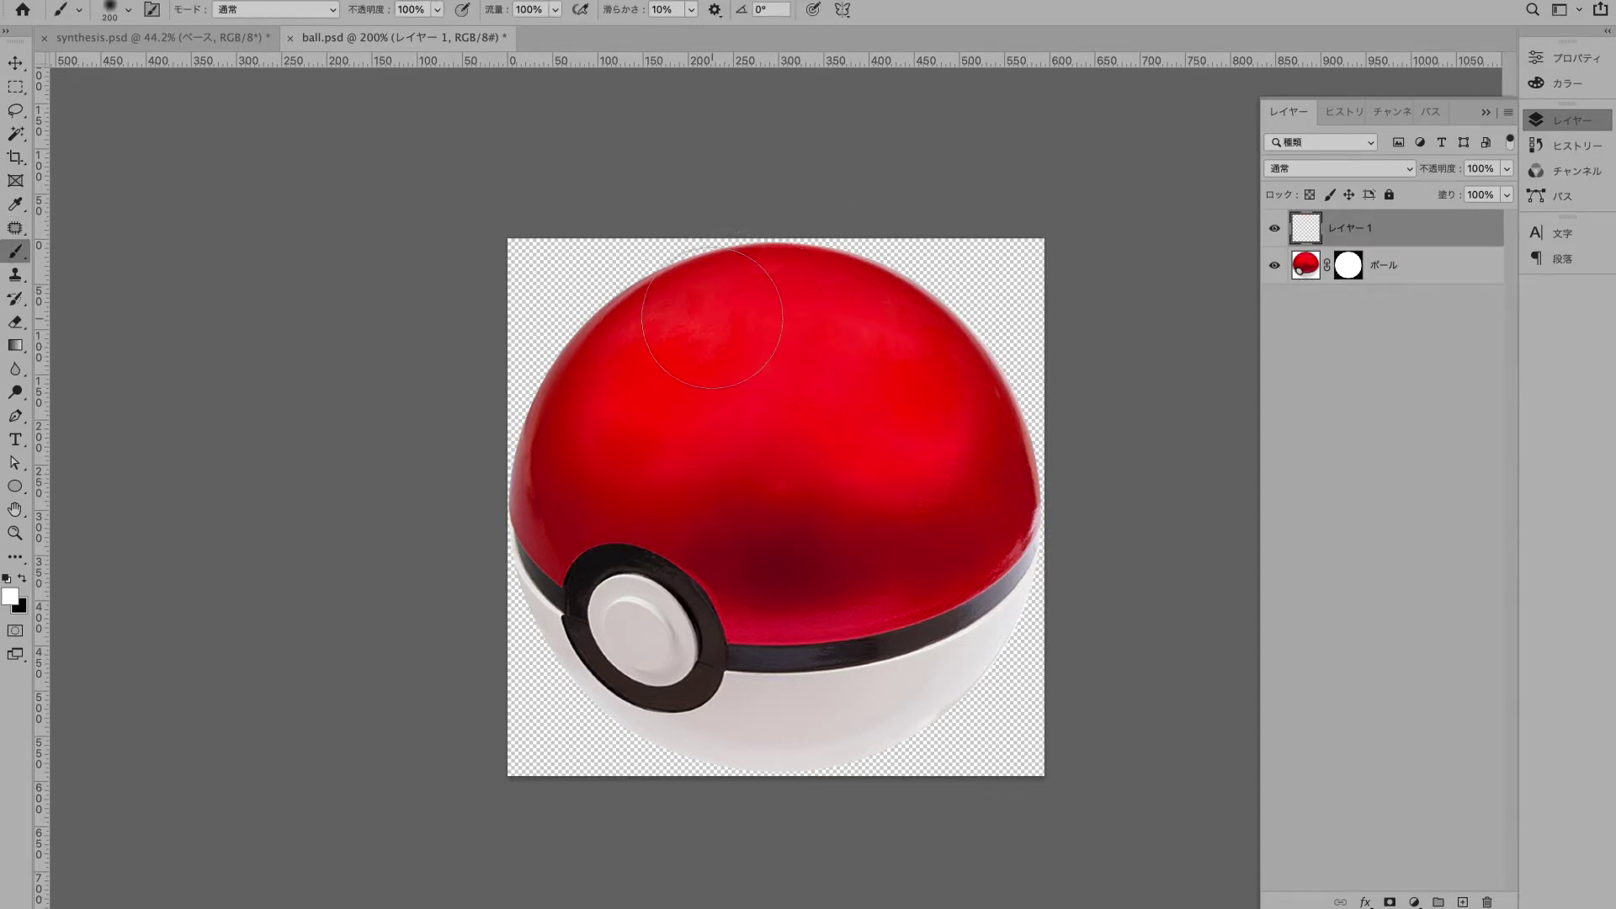
pyautogui.moveTo(712, 318)
pyautogui.mouseDown()
pyautogui.moveTo(918, 364)
pyautogui.moveTo(972, 430)
pyautogui.moveTo(721, 323)
pyautogui.moveTo(634, 359)
pyautogui.moveTo(903, 416)
pyautogui.moveTo(789, 410)
pyautogui.mouseUp()
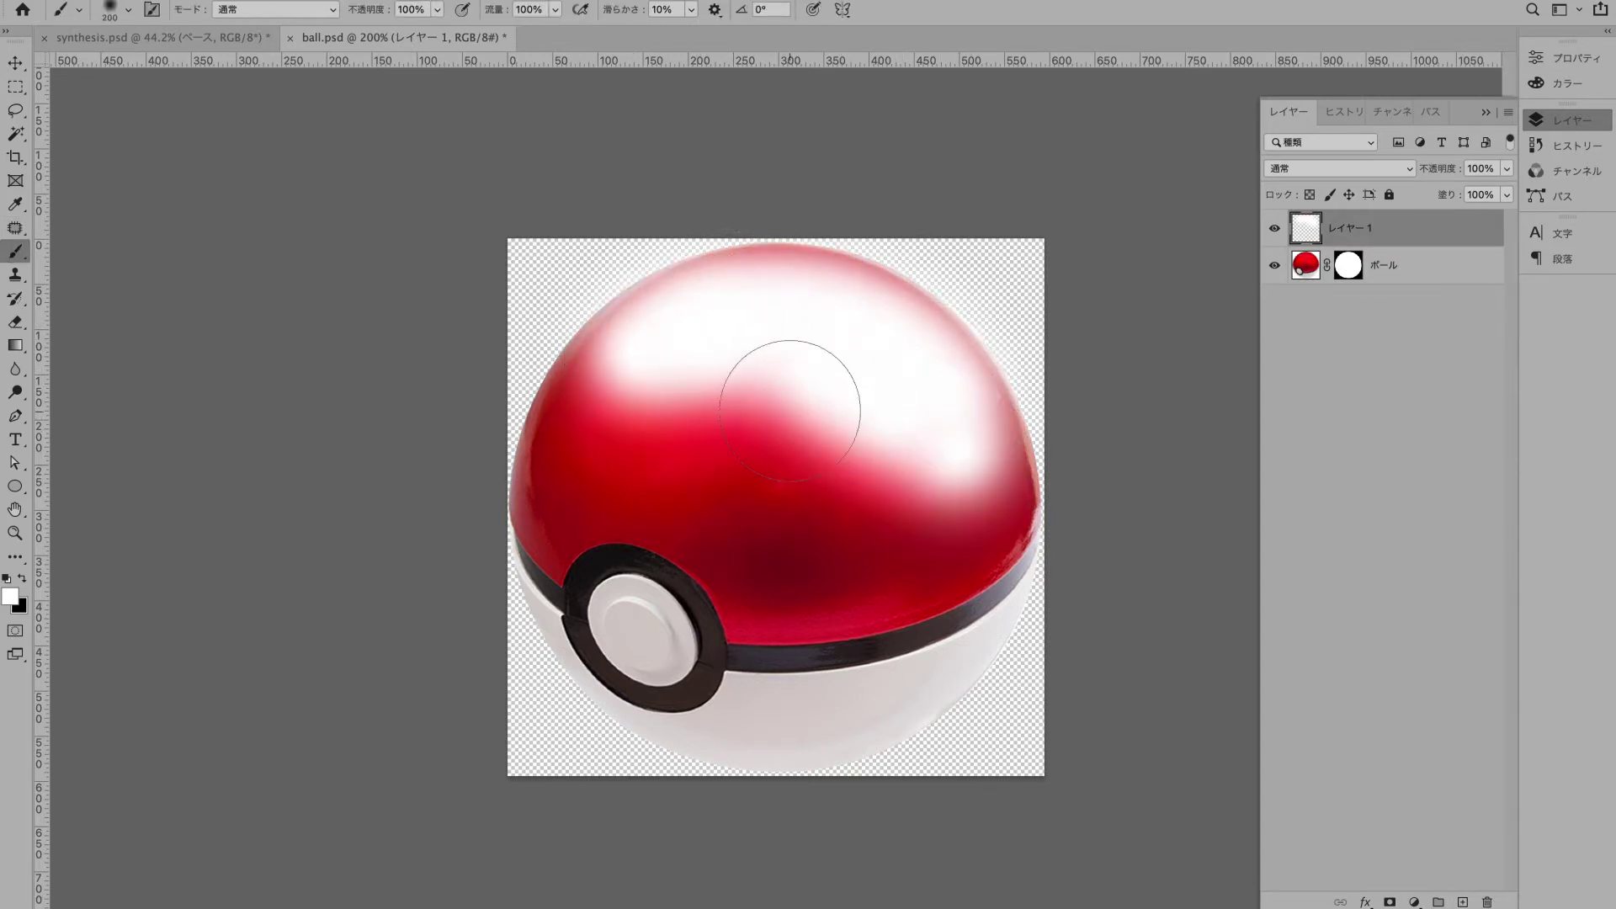
# Step: Mask the white paint layer and brush black at 300 px over its lower area, leaving soft light along the ball's top edge
pyautogui.click(1389, 901)
pyautogui.press('x')
pyautogui.press(']')
pyautogui.press(']')
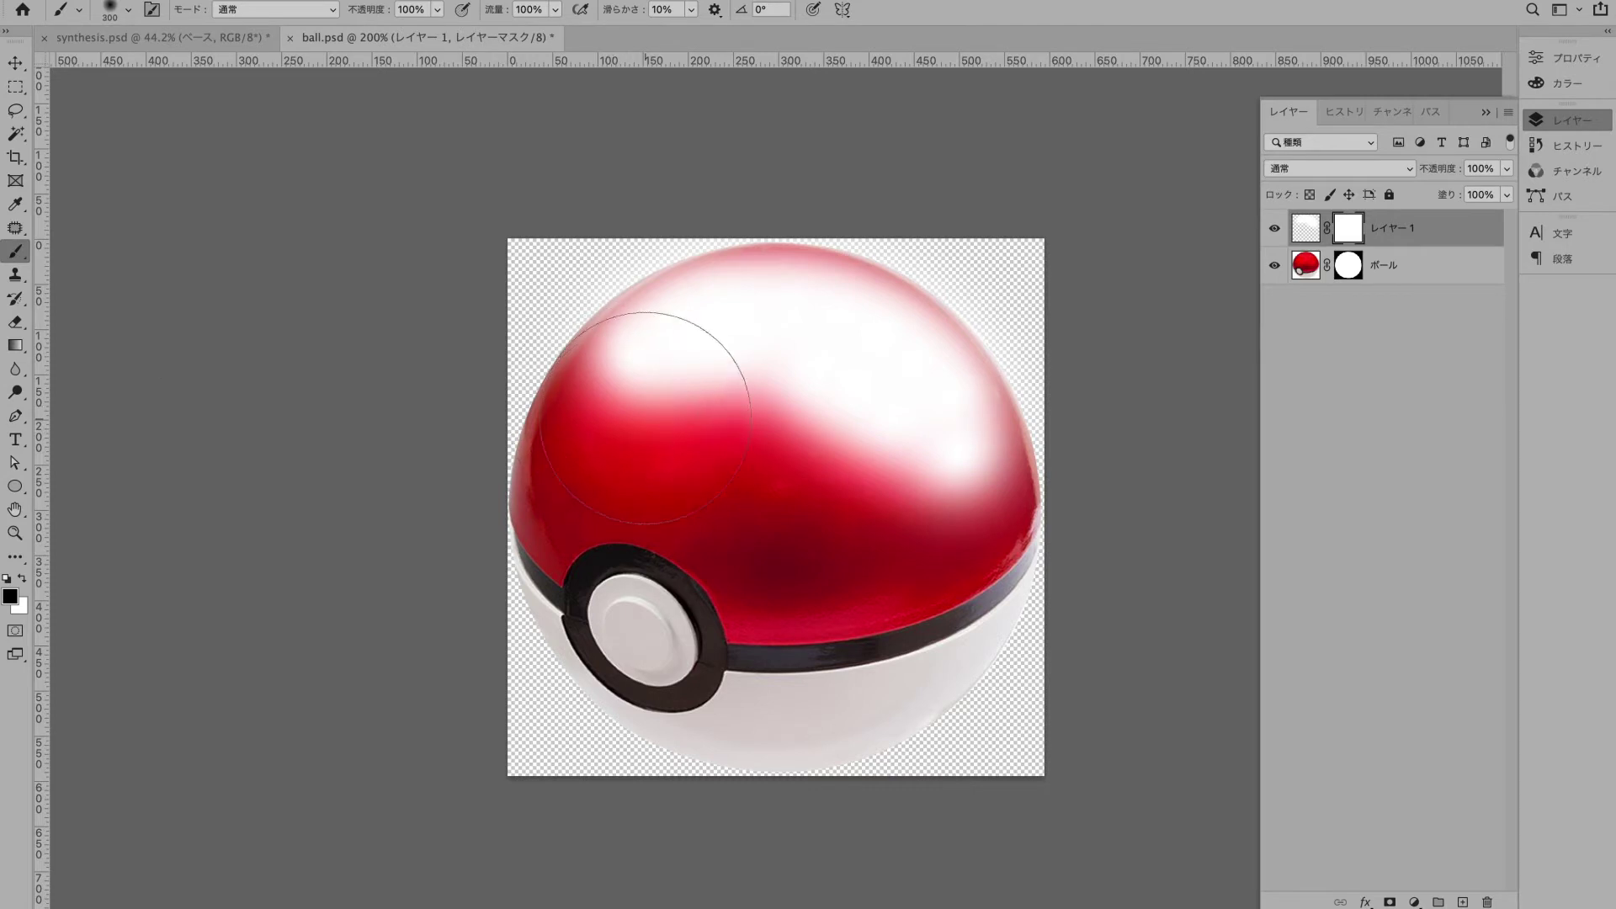
pyautogui.moveTo(644, 418)
pyautogui.mouseDown()
pyautogui.moveTo(828, 475)
pyautogui.moveTo(943, 536)
pyautogui.moveTo(798, 424)
pyautogui.moveTo(646, 421)
pyautogui.moveTo(836, 475)
pyautogui.mouseUp()
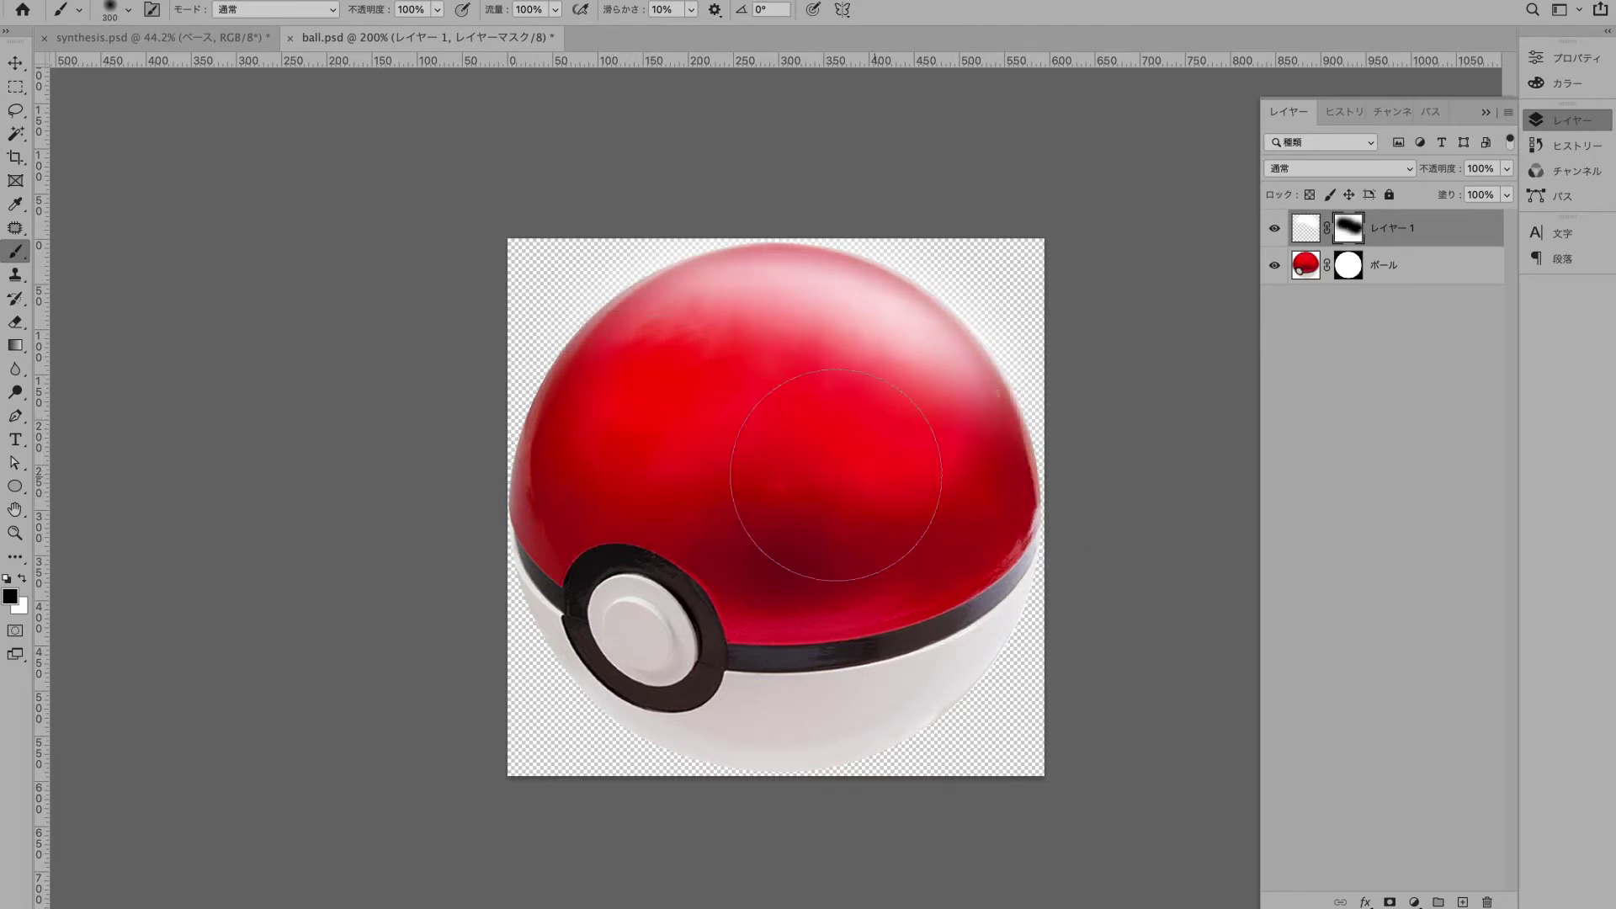
pyautogui.moveTo(599, 290)
pyautogui.mouseDown()
pyautogui.moveTo(607, 338)
pyautogui.moveTo(957, 440)
pyautogui.mouseUp()
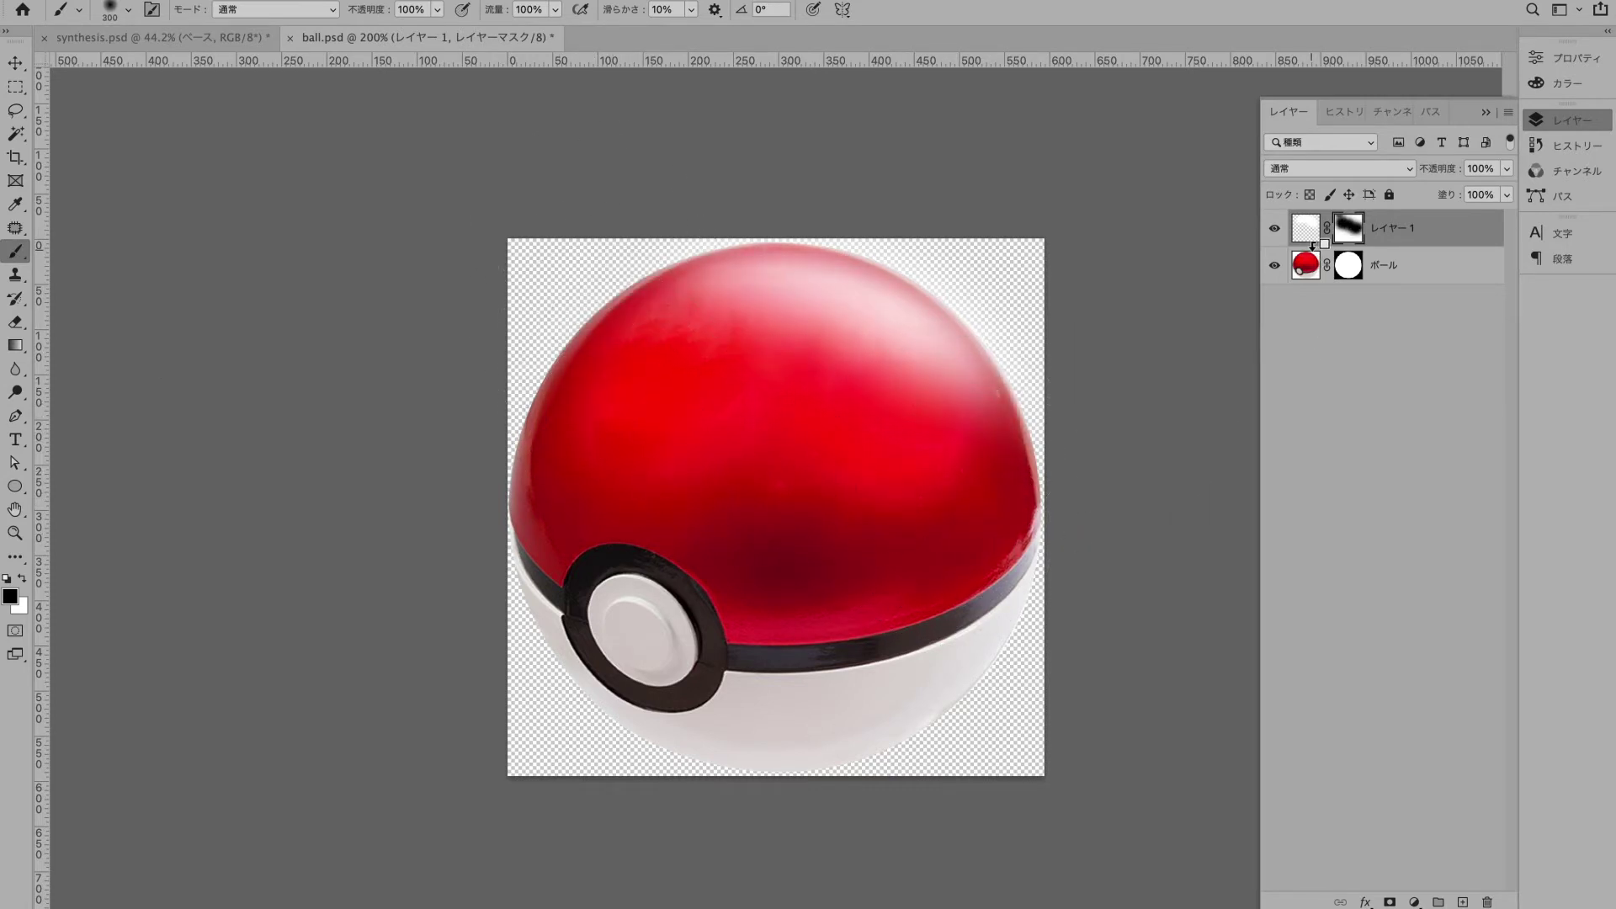
# Step: Clip the white paint layer to the ボール layer and convert both layers into one smart object
pyautogui.keyDown('alt'); pyautogui.click(1312, 246); pyautogui.keyUp('alt')
pyautogui.keyDown('shift'); pyautogui.click(1416, 270); pyautogui.keyUp('shift')
pyautogui.rightClick(1421, 270)
pyautogui.click(1295, 343)
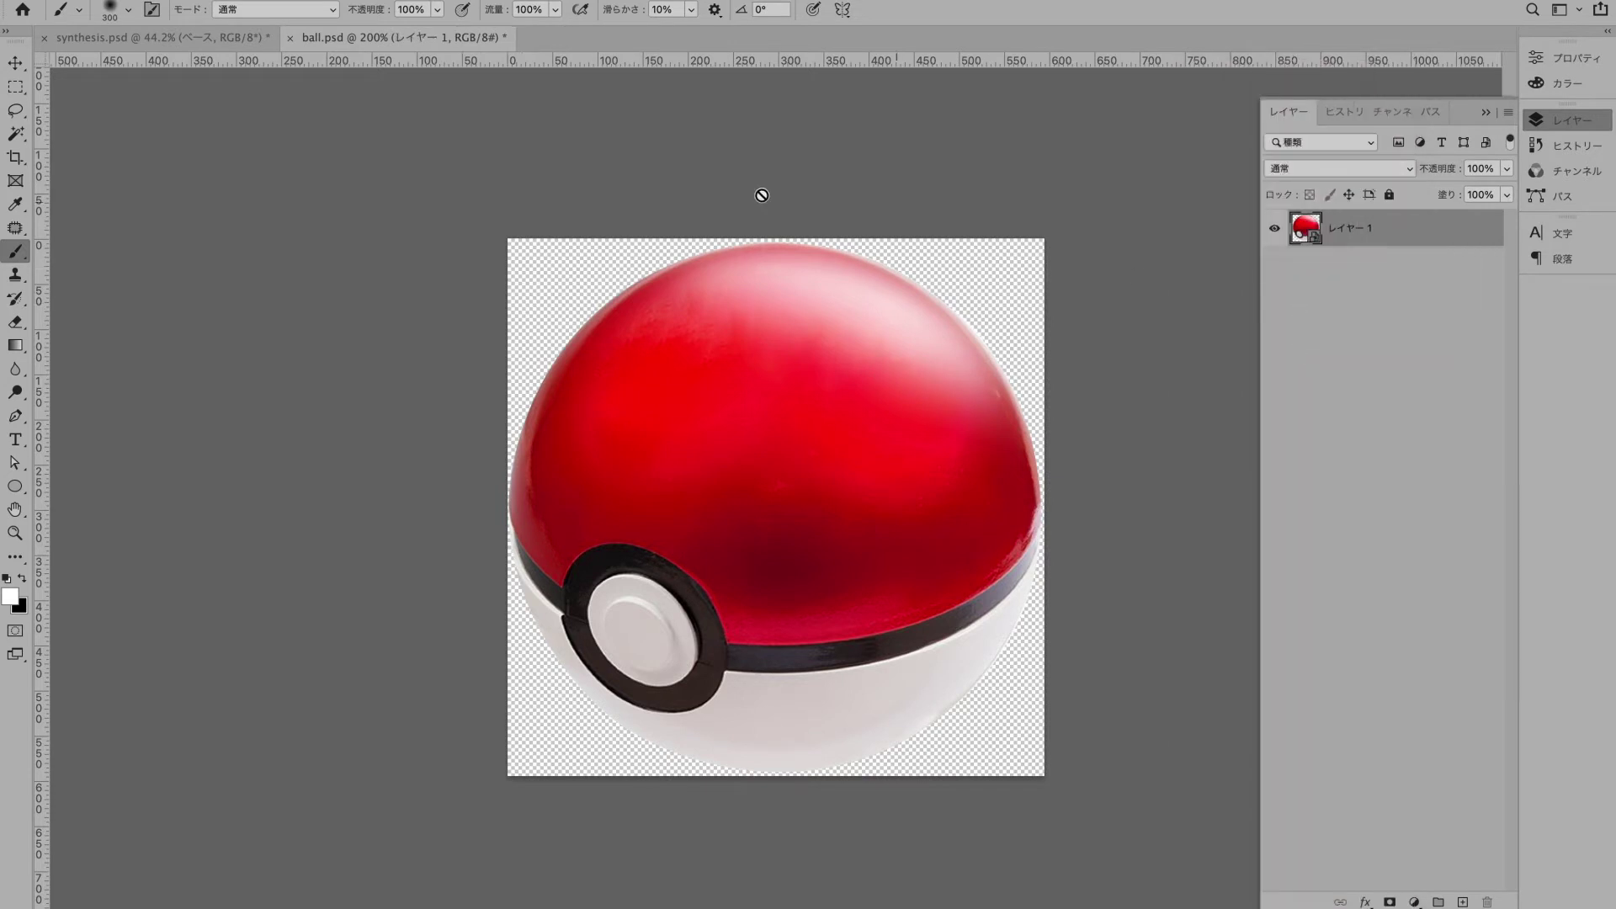
# Step: Bring the ball smart object into synthesis.psd and scale it to about 990 px high on the moss beside the tree root
pyautogui.click(19, 65)
pyautogui.moveTo(783, 446); pyautogui.dragTo(932, 515)
pyautogui.press('super+t')
pyautogui.press('Return')
pyautogui.moveTo(939, 587); pyautogui.dragTo(935, 616)
pyautogui.press('super+t')
pyautogui.moveTo(931, 538); pyautogui.dragTo(928, 515)
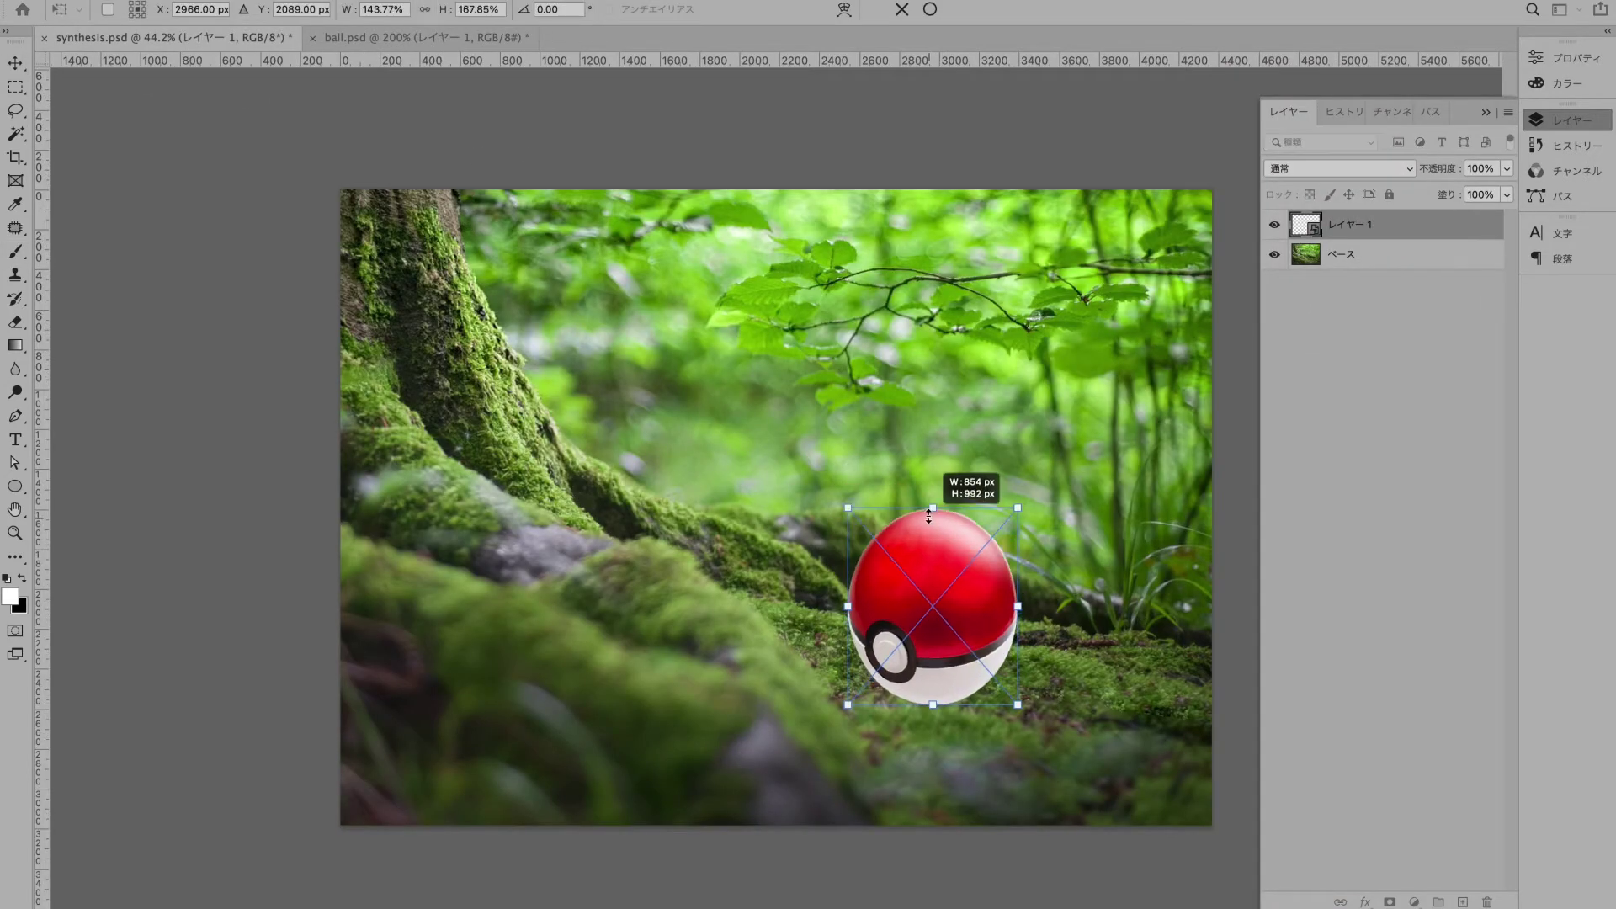
pyautogui.press('Return')
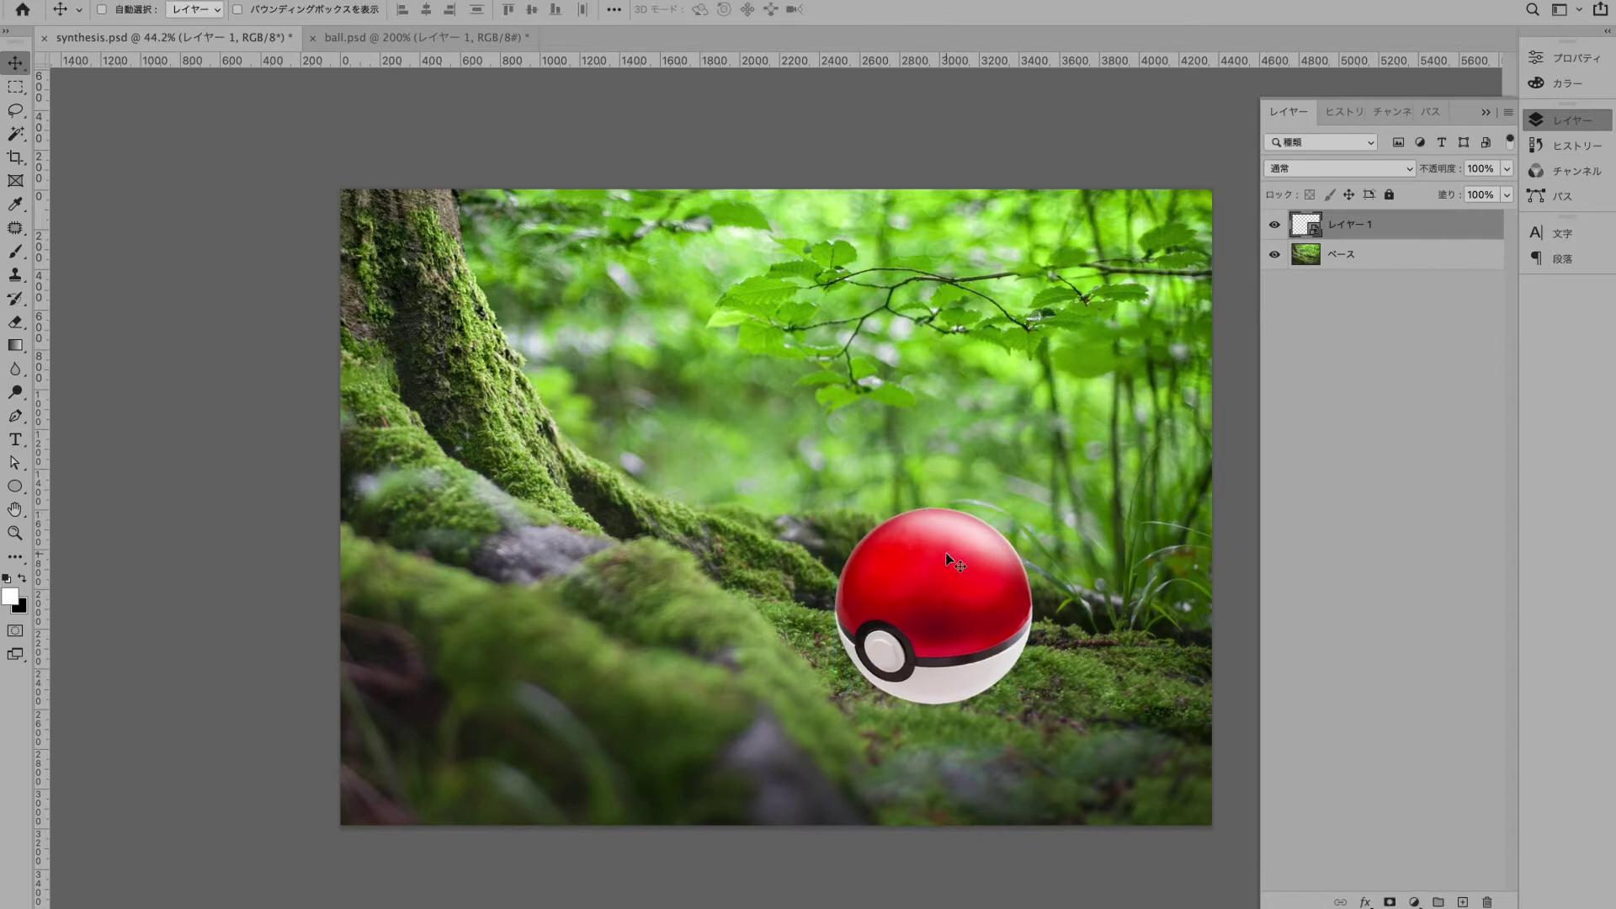
# Step: Duplicate the ベース layer and name the copy 反射
pyautogui.rightClick(1353, 260)
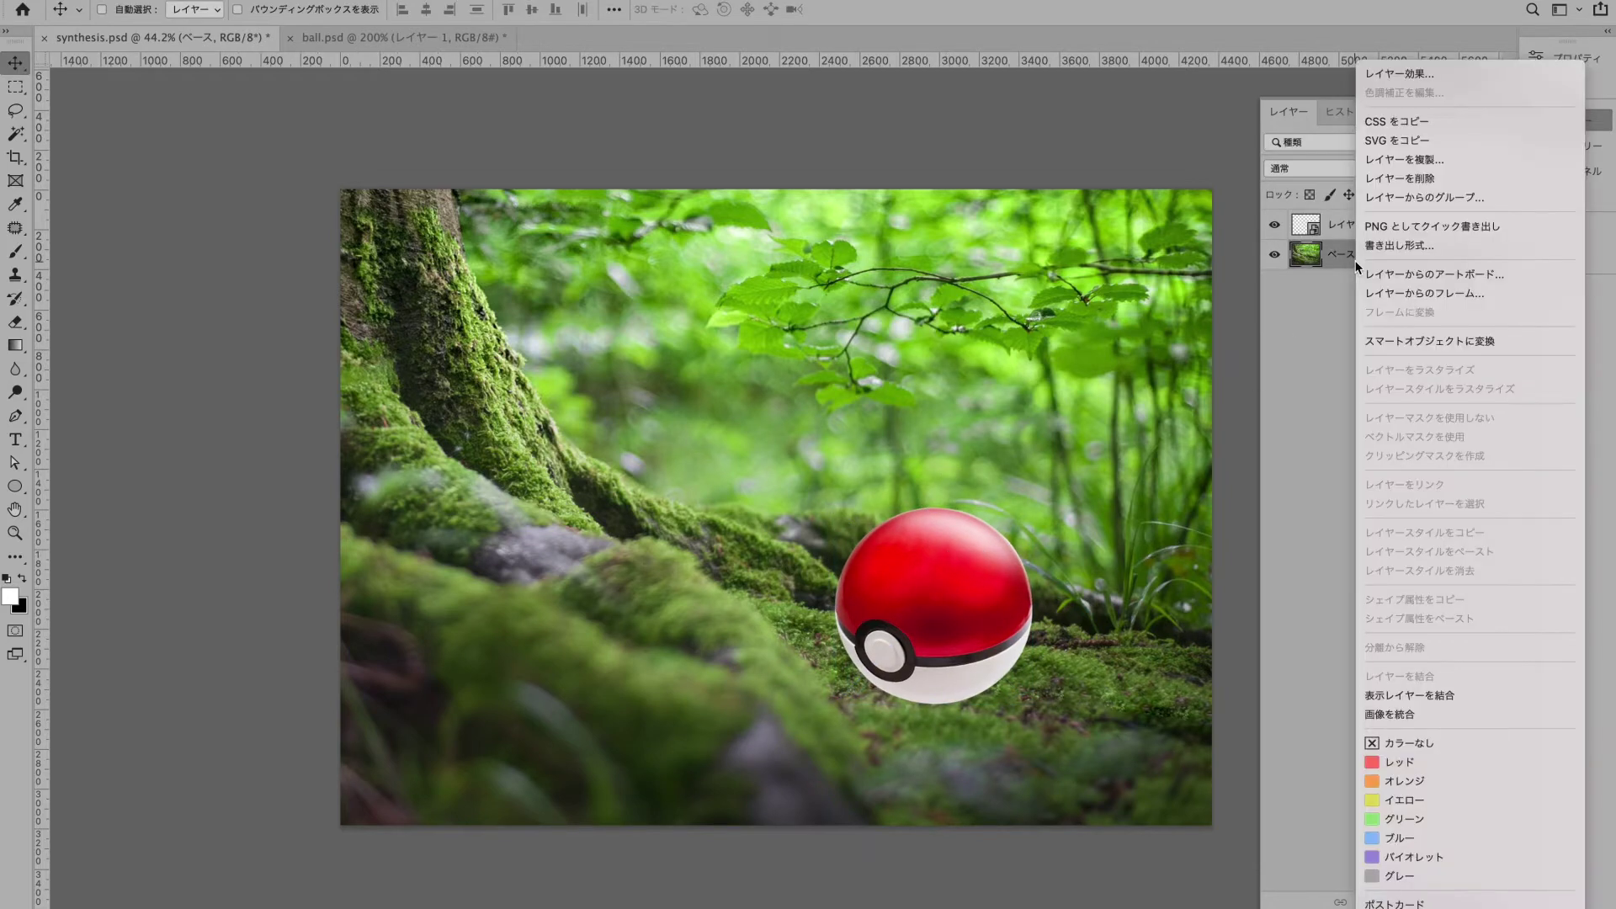
pyautogui.click(1409, 178)
pyautogui.click(880, 338)
pyautogui.rightClick(1348, 259)
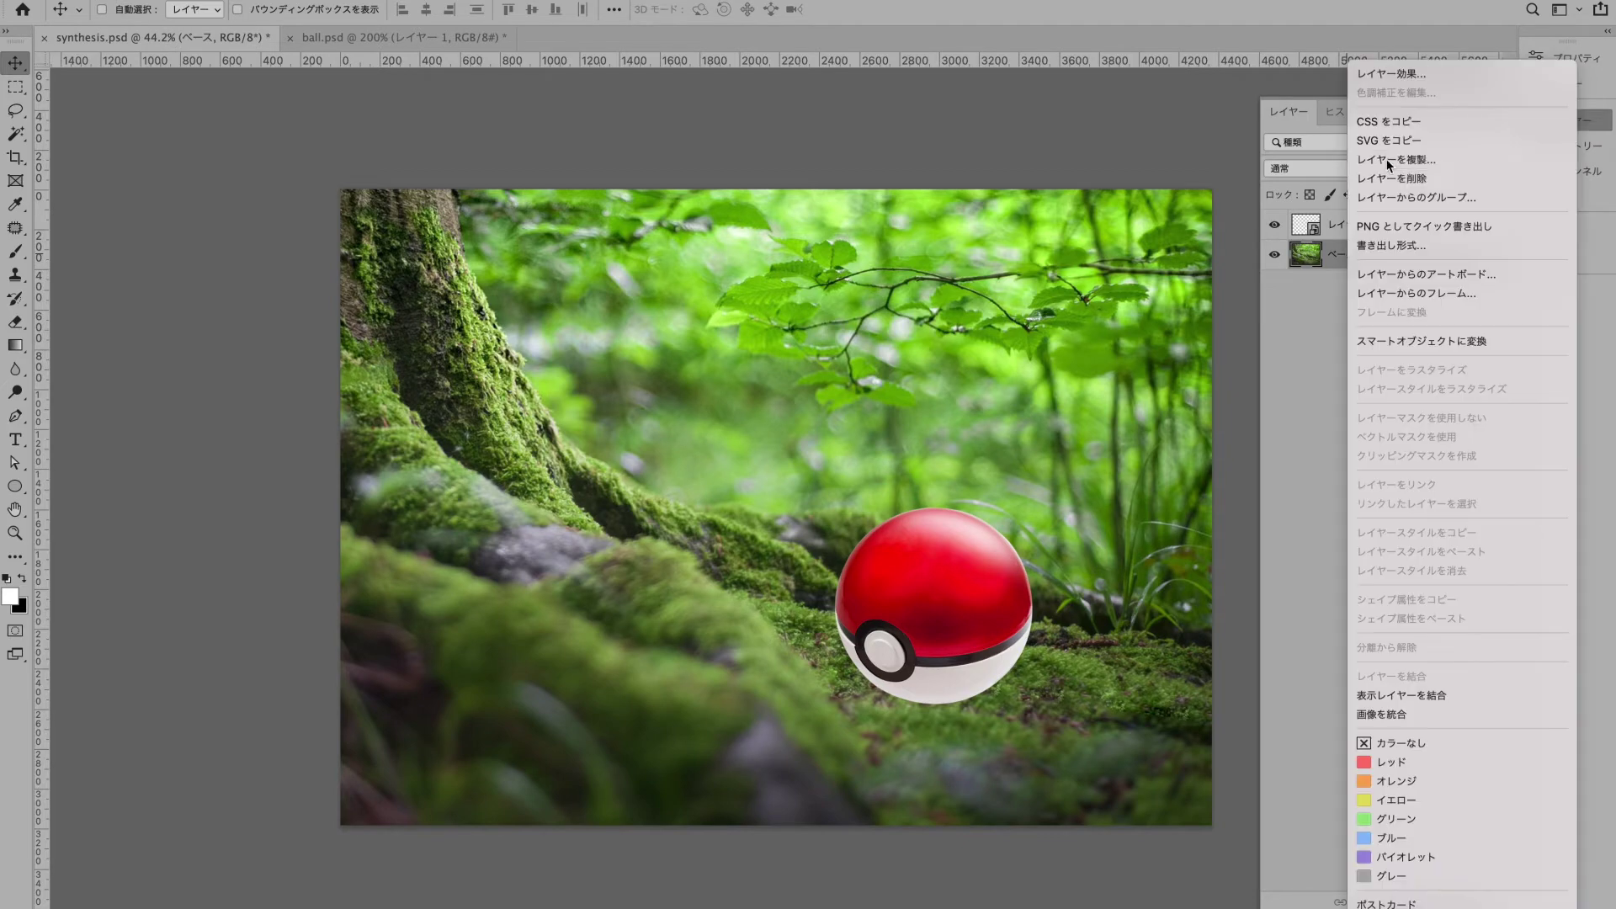
pyautogui.click(1393, 165)
pyautogui.write('反射')
pyautogui.press('Return')
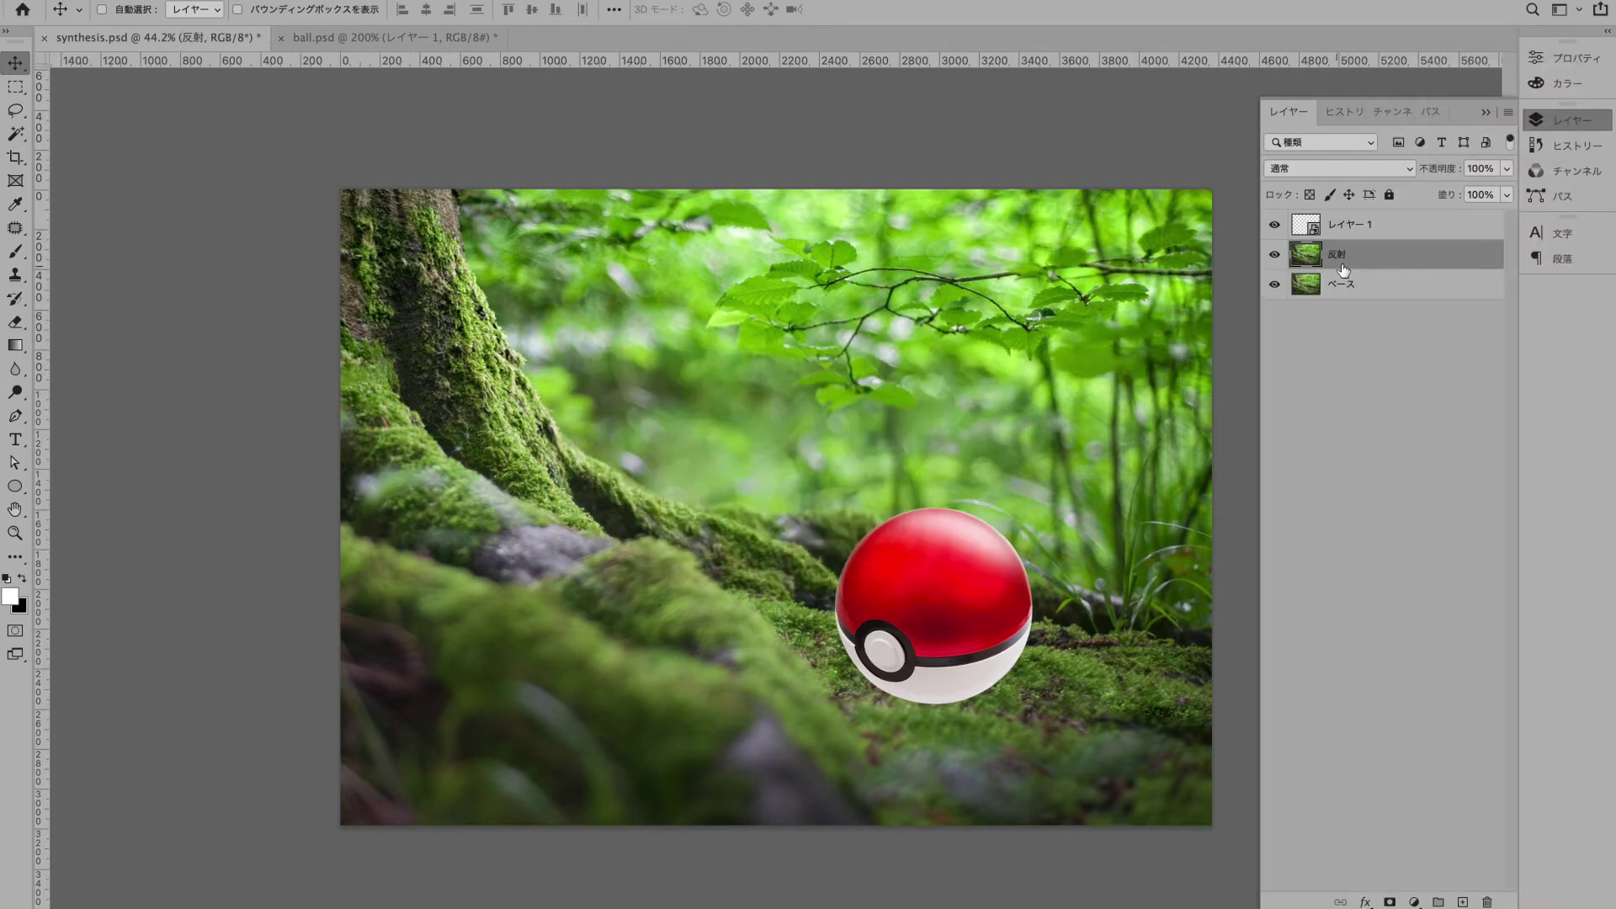
# Step: Scale down the 反射 layer with Free Transform so more of the forest scene surrounds the ball
pyautogui.hotkey('ctrl', 't')
pyautogui.hotkey('ctrl', '0')
pyautogui.moveTo(275, 178); pyautogui.dragTo(605, 397)
pyautogui.press('Return')
pyautogui.hotkey('ctrl', '+')
pyautogui.hotkey('ctrl', '+')
# Step: Select a rectangular area of the 反射 layer around the ball and cut it to a new layer
pyautogui.click(13, 94)
pyautogui.moveTo(735, 335); pyautogui.dragTo(1317, 732)
pyautogui.rightClick(1093, 594)
pyautogui.click(1155, 674)
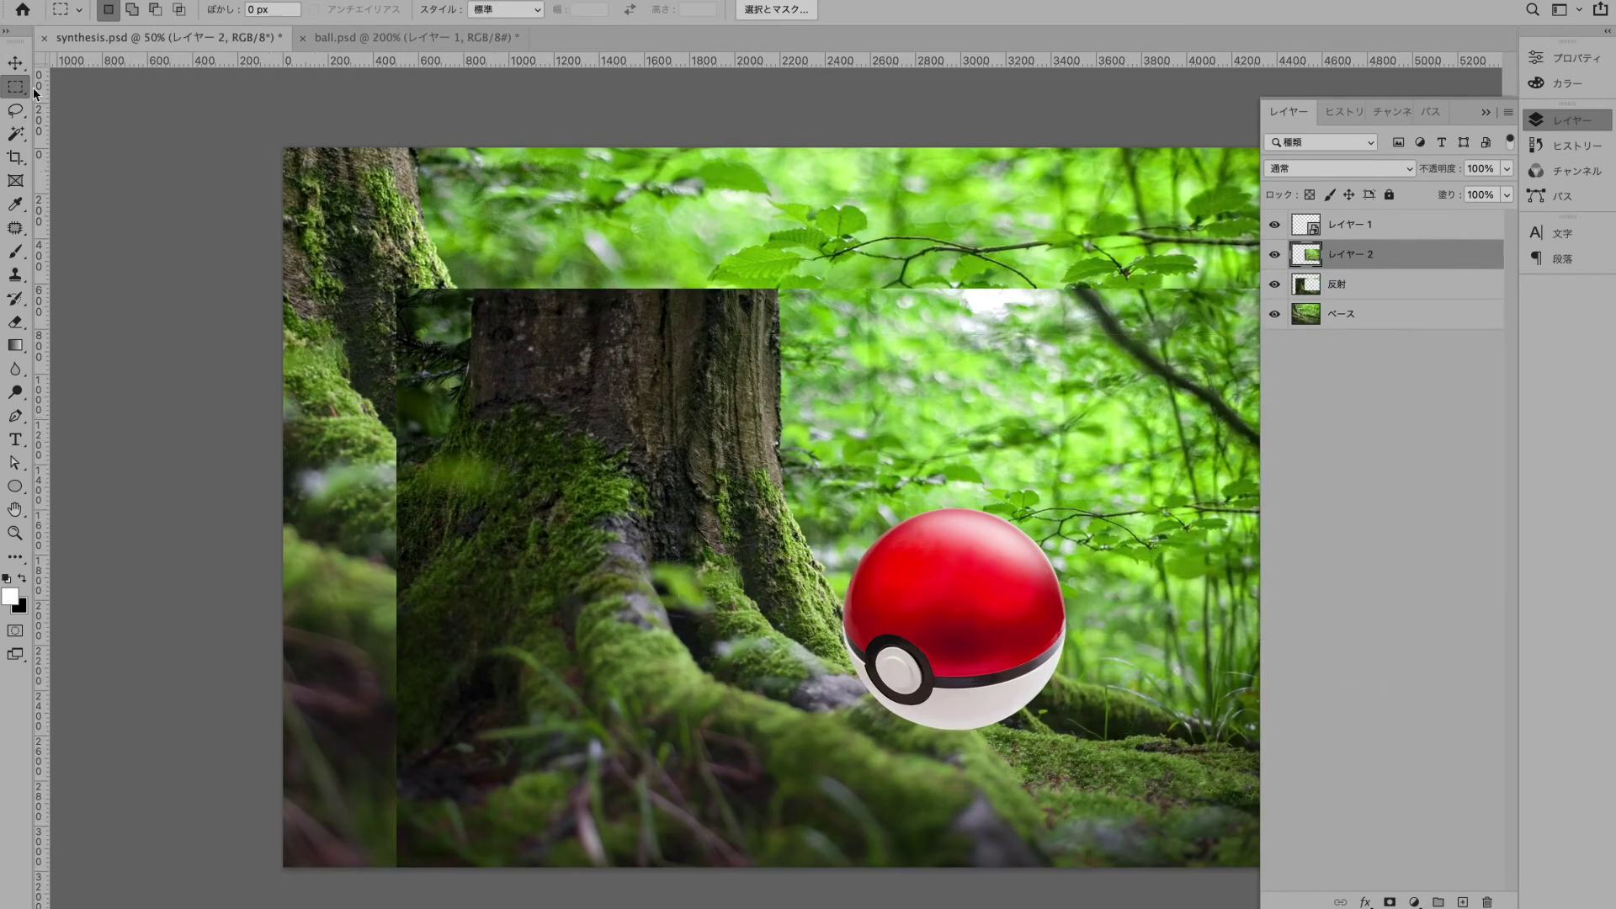
# Step: Delete the remaining 反射 layer and center the cut forest piece behind the ball
pyautogui.click(15, 63)
pyautogui.click(1353, 284)
pyautogui.press('Delete')
pyautogui.press('super+minus')
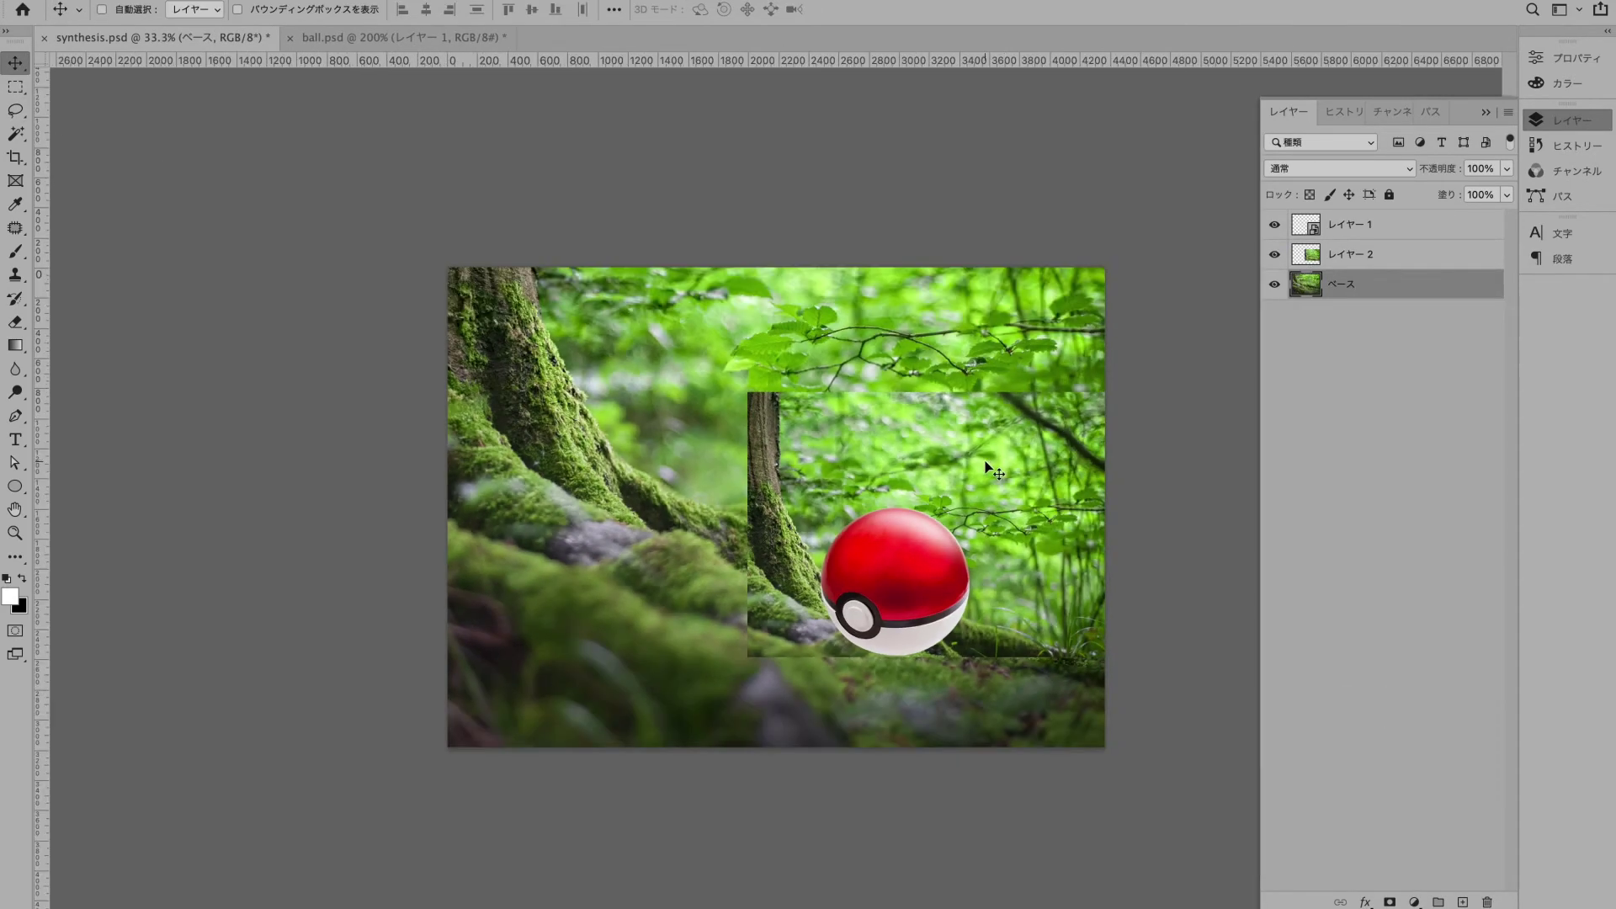
pyautogui.moveTo(986, 464); pyautogui.dragTo(955, 508)
# Step: Warp the cut forest piece on レイヤー 2 with the 膨張 (Inflate) style at a bend of 100%
pyautogui.click(200, 0)
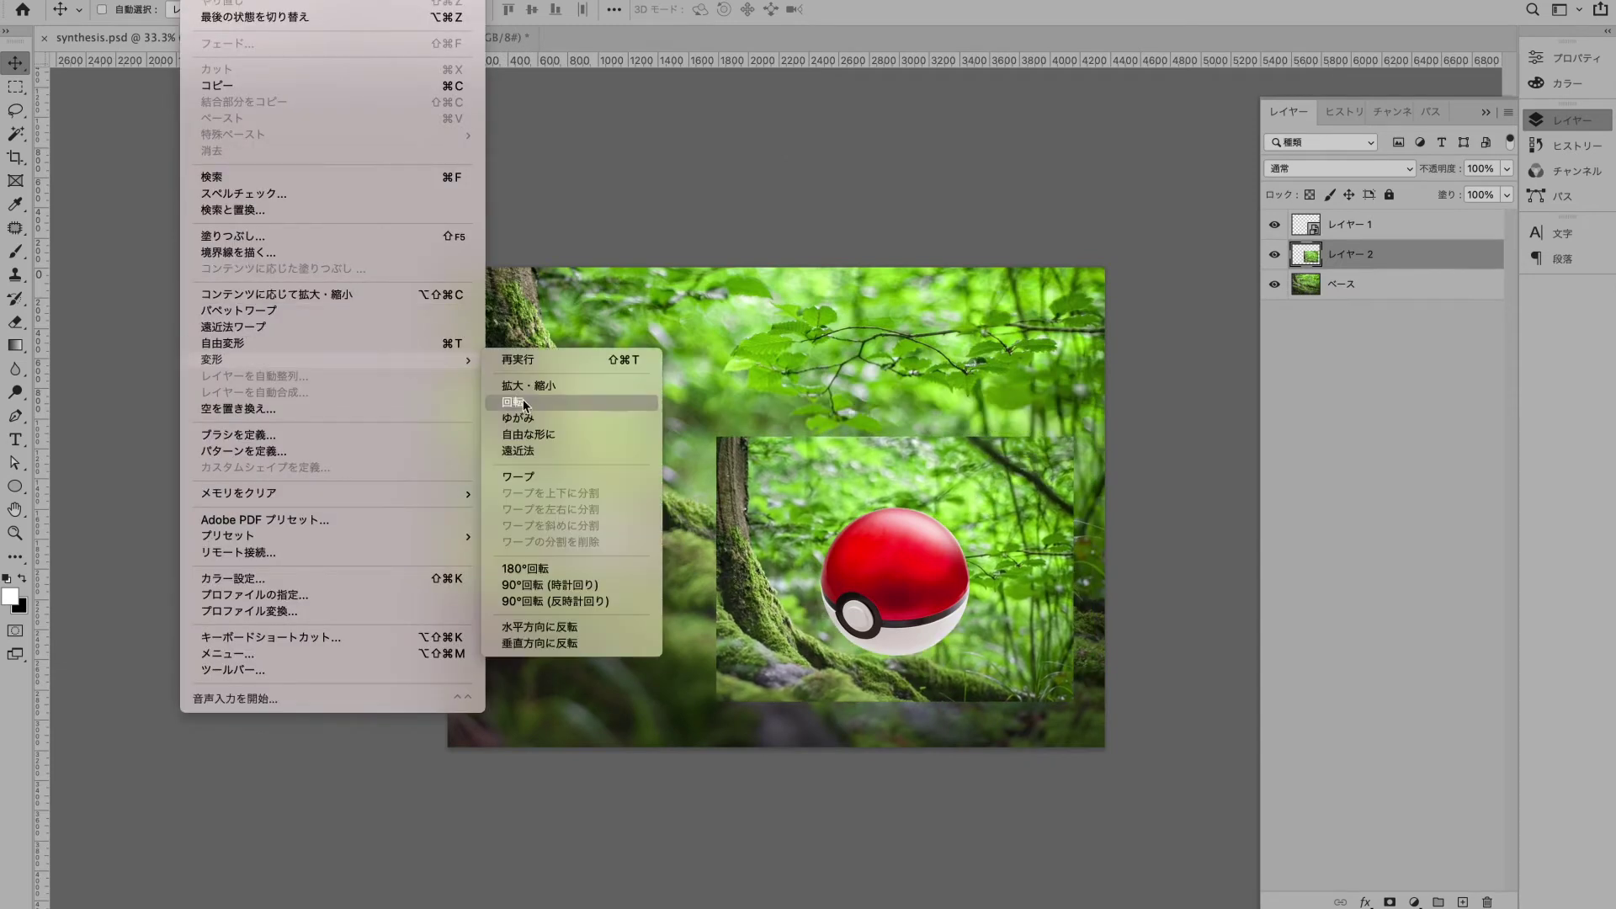
pyautogui.click(539, 483)
pyautogui.click(452, 12)
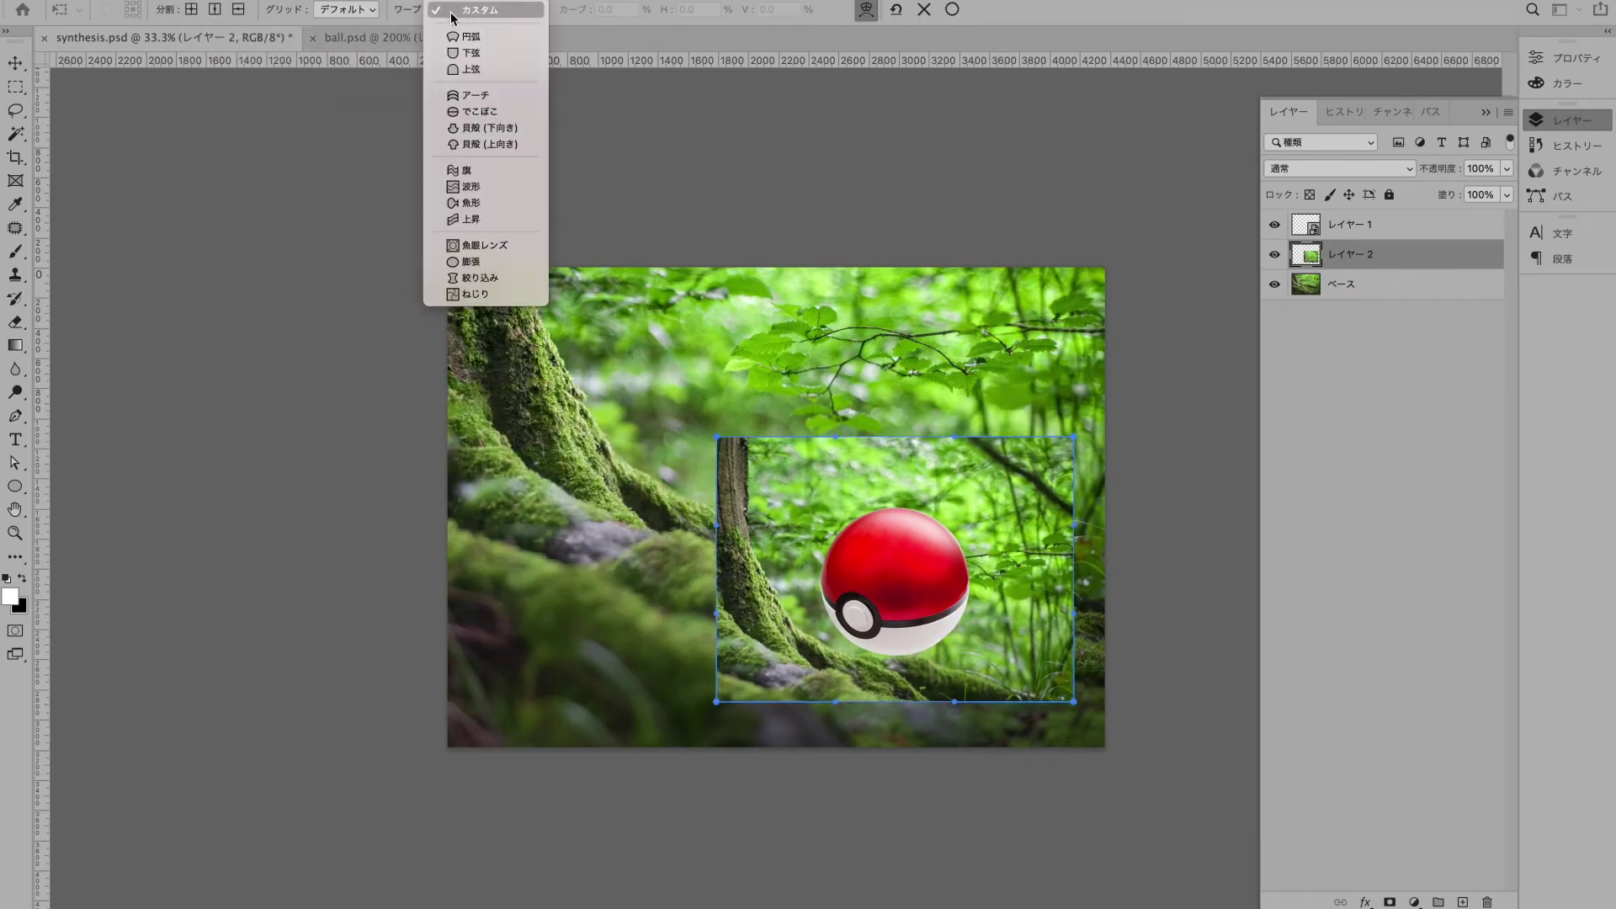
pyautogui.click(479, 260)
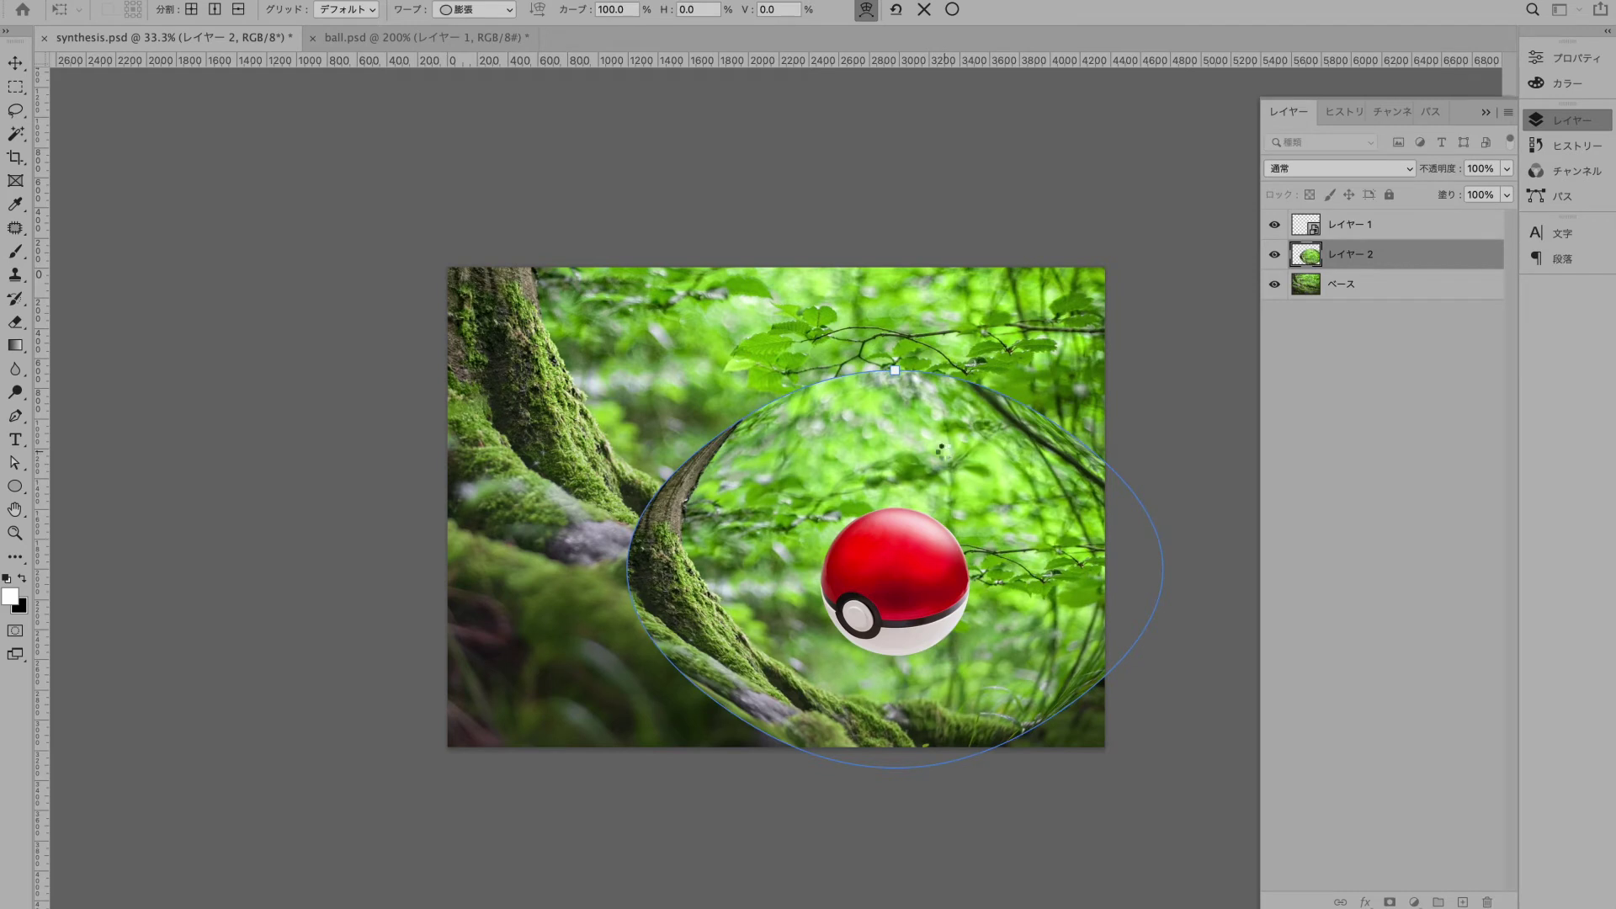
pyautogui.press('Return')
# Step: Shrink the inflated forest piece to just larger than the ball, about 34% wide and 43% high
pyautogui.press('super+t')
pyautogui.moveTo(1163, 569); pyautogui.dragTo(981, 546)
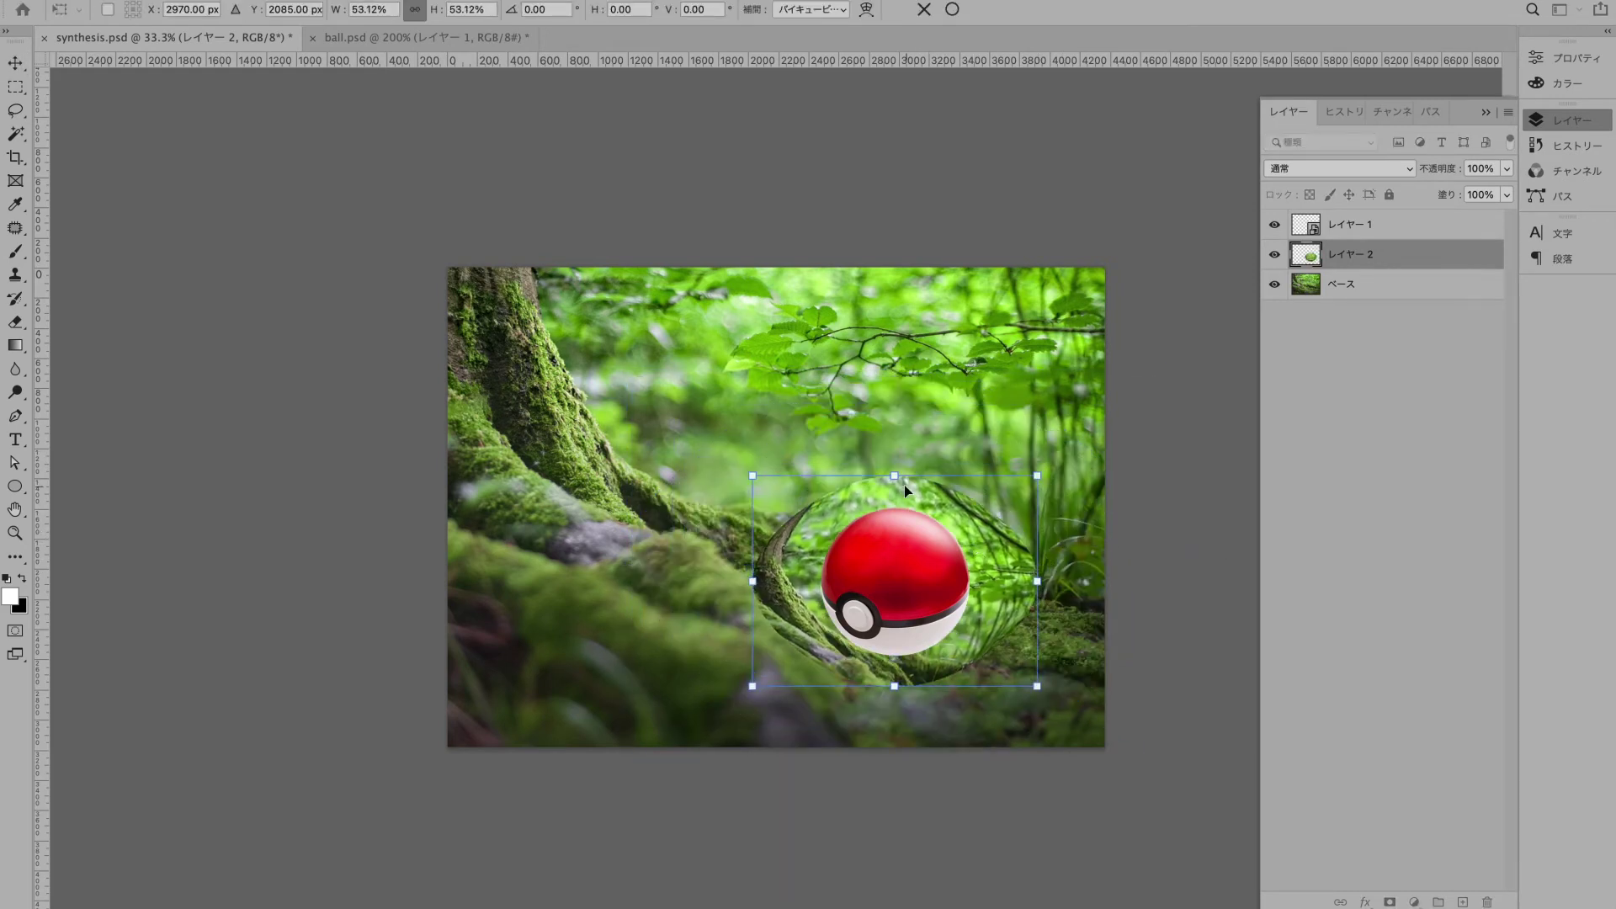
pyautogui.moveTo(904, 489); pyautogui.dragTo(903, 509)
pyautogui.moveTo(1039, 581); pyautogui.dragTo(990, 583)
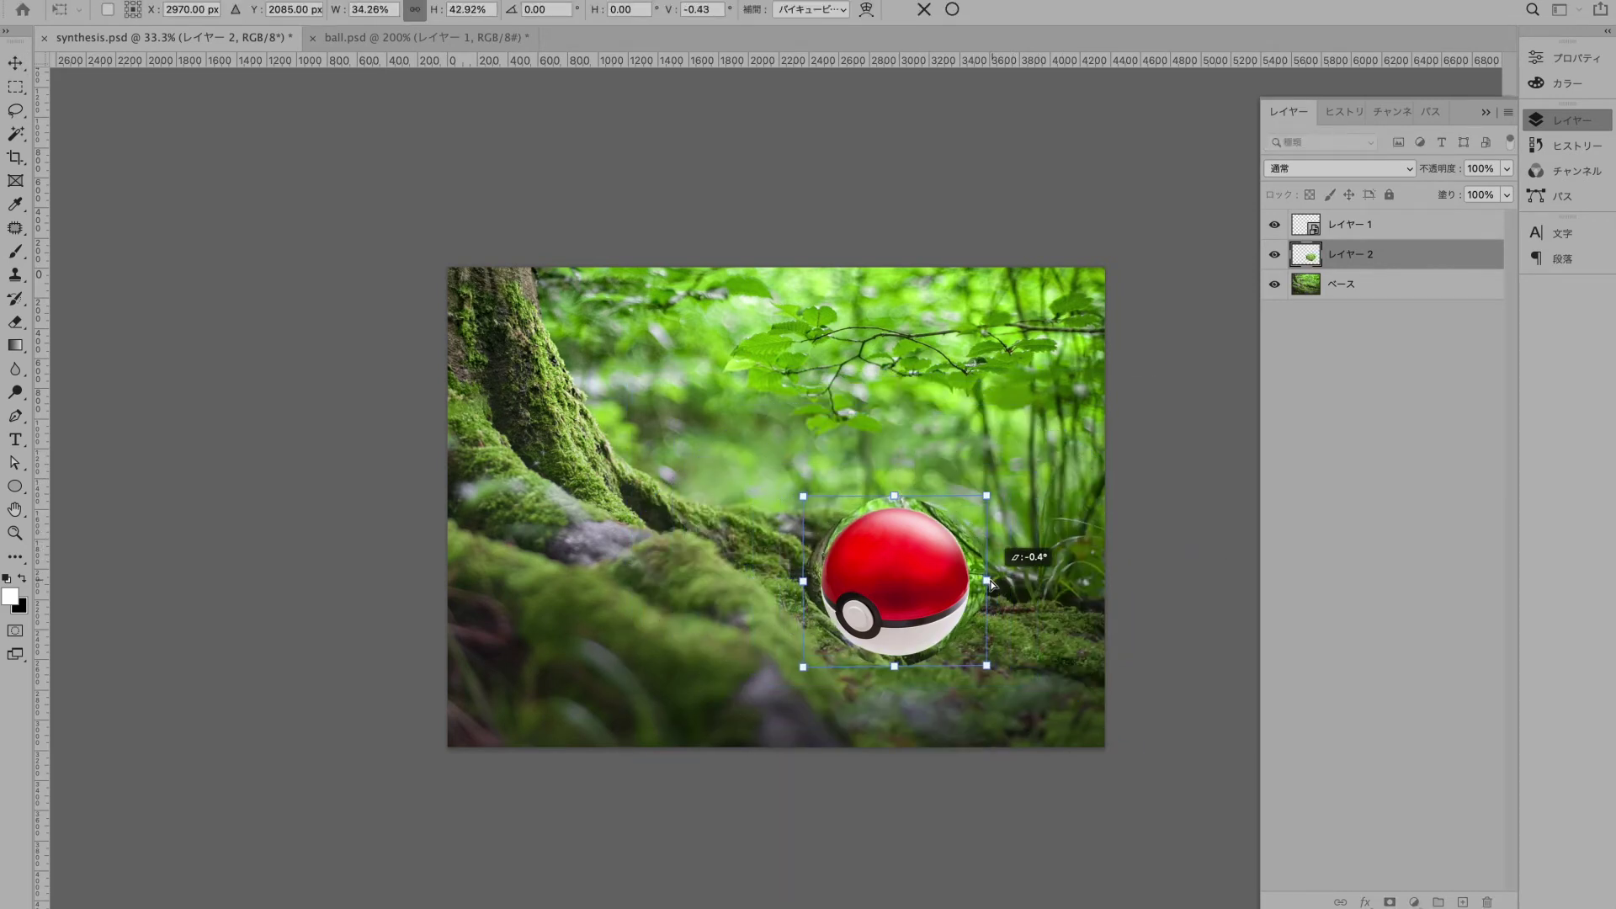
pyautogui.press('Return')
# Step: Place レイヤー 2 above the ball layer as a clipping mask with the ソフトライト (Soft Light) blend mode
pyautogui.moveTo(1345, 255); pyautogui.dragTo(1336, 241)
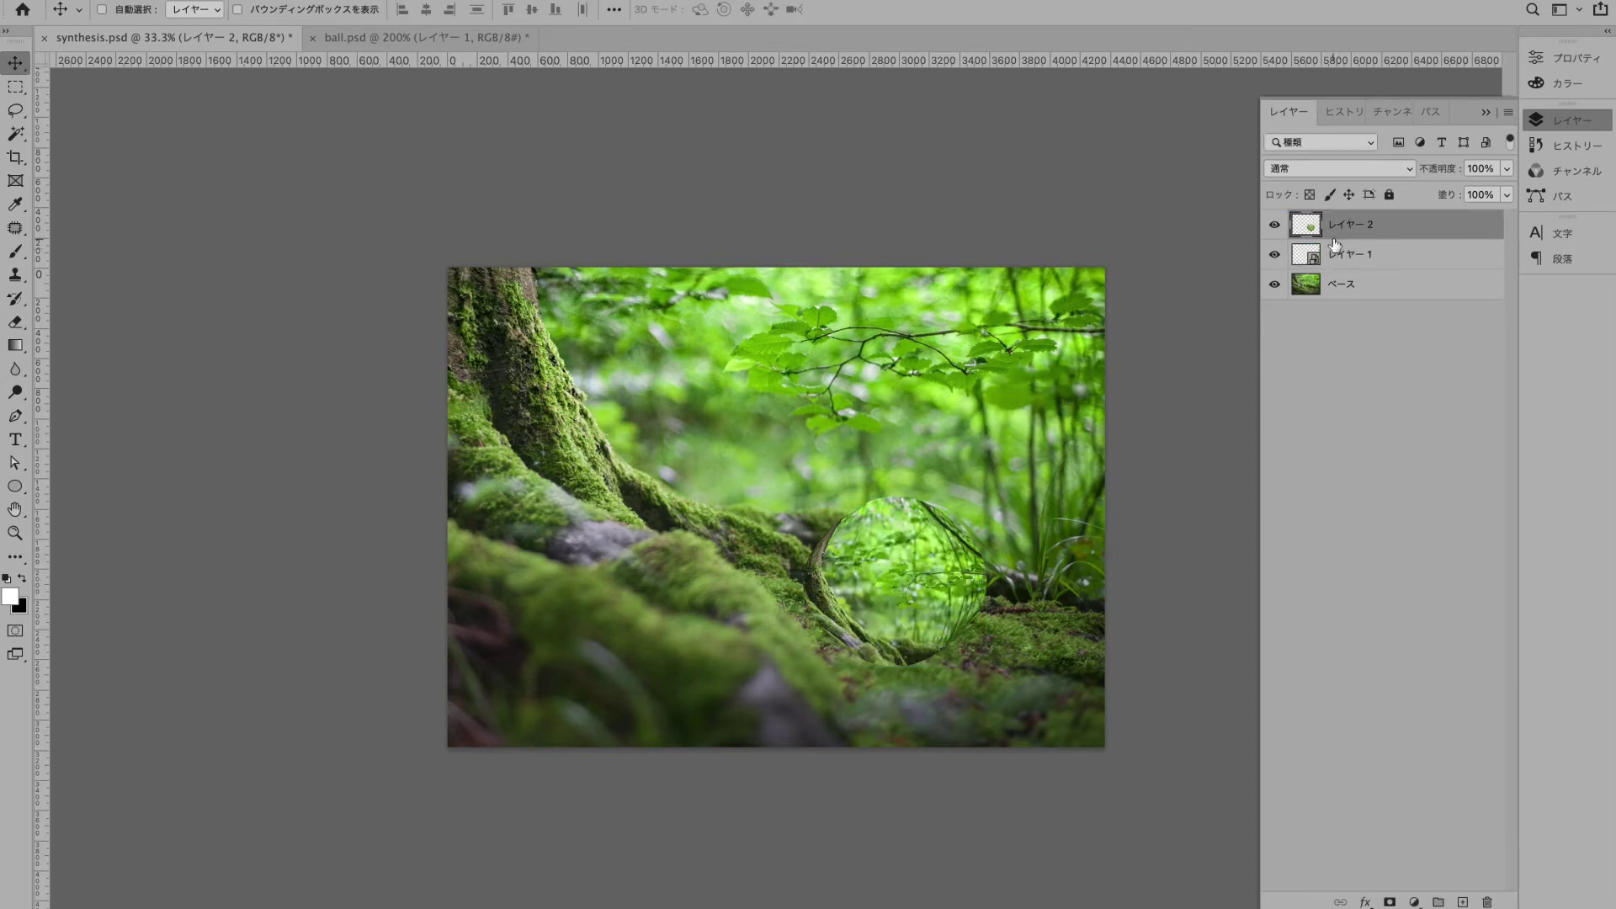
pyautogui.click(1338, 169)
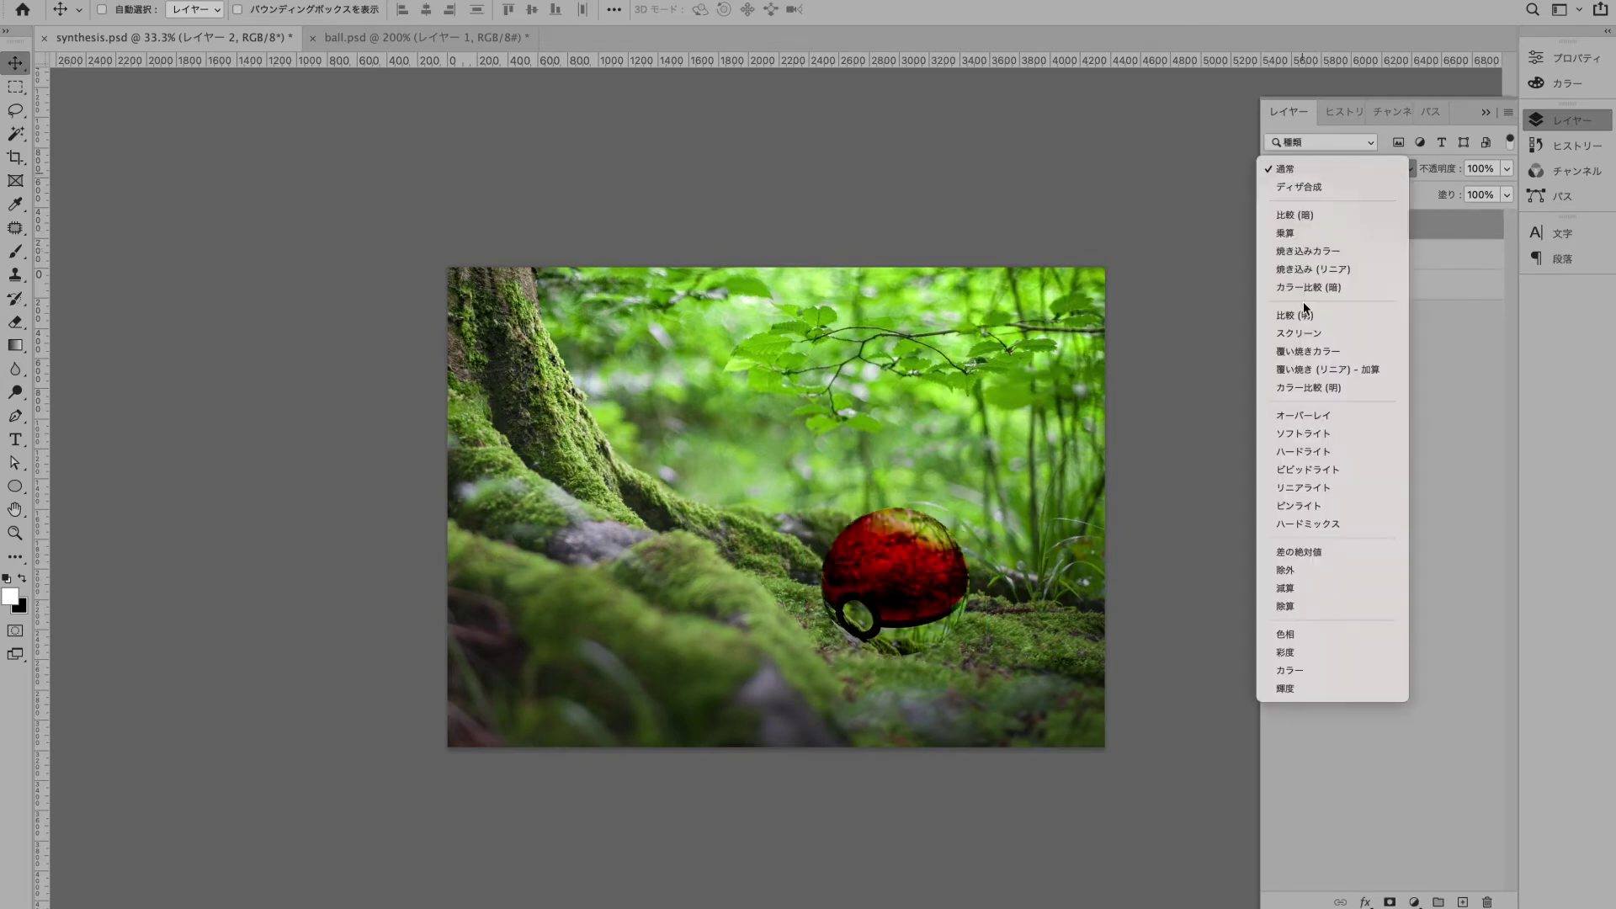
pyautogui.click(1311, 434)
pyautogui.hotkey('ctrl', '+')
# Step: Convert the clipped reflection layer レイヤー 2 into a smart object
pyautogui.rightClick(1418, 230)
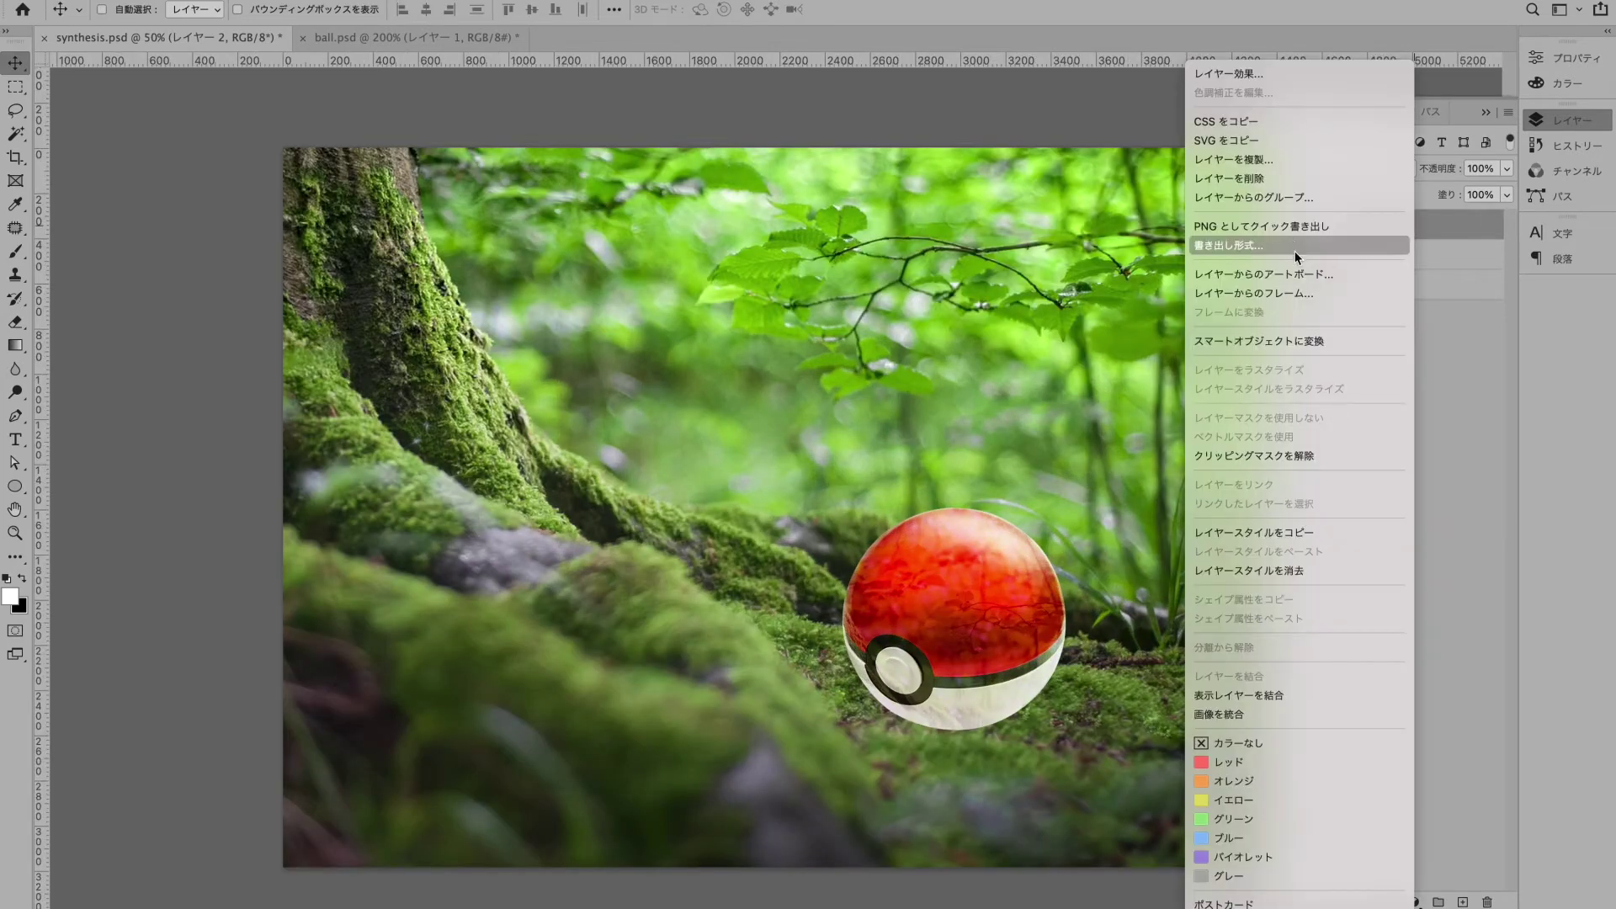
pyautogui.click(1332, 338)
pyautogui.click(1414, 901)
pyautogui.click(914, 379)
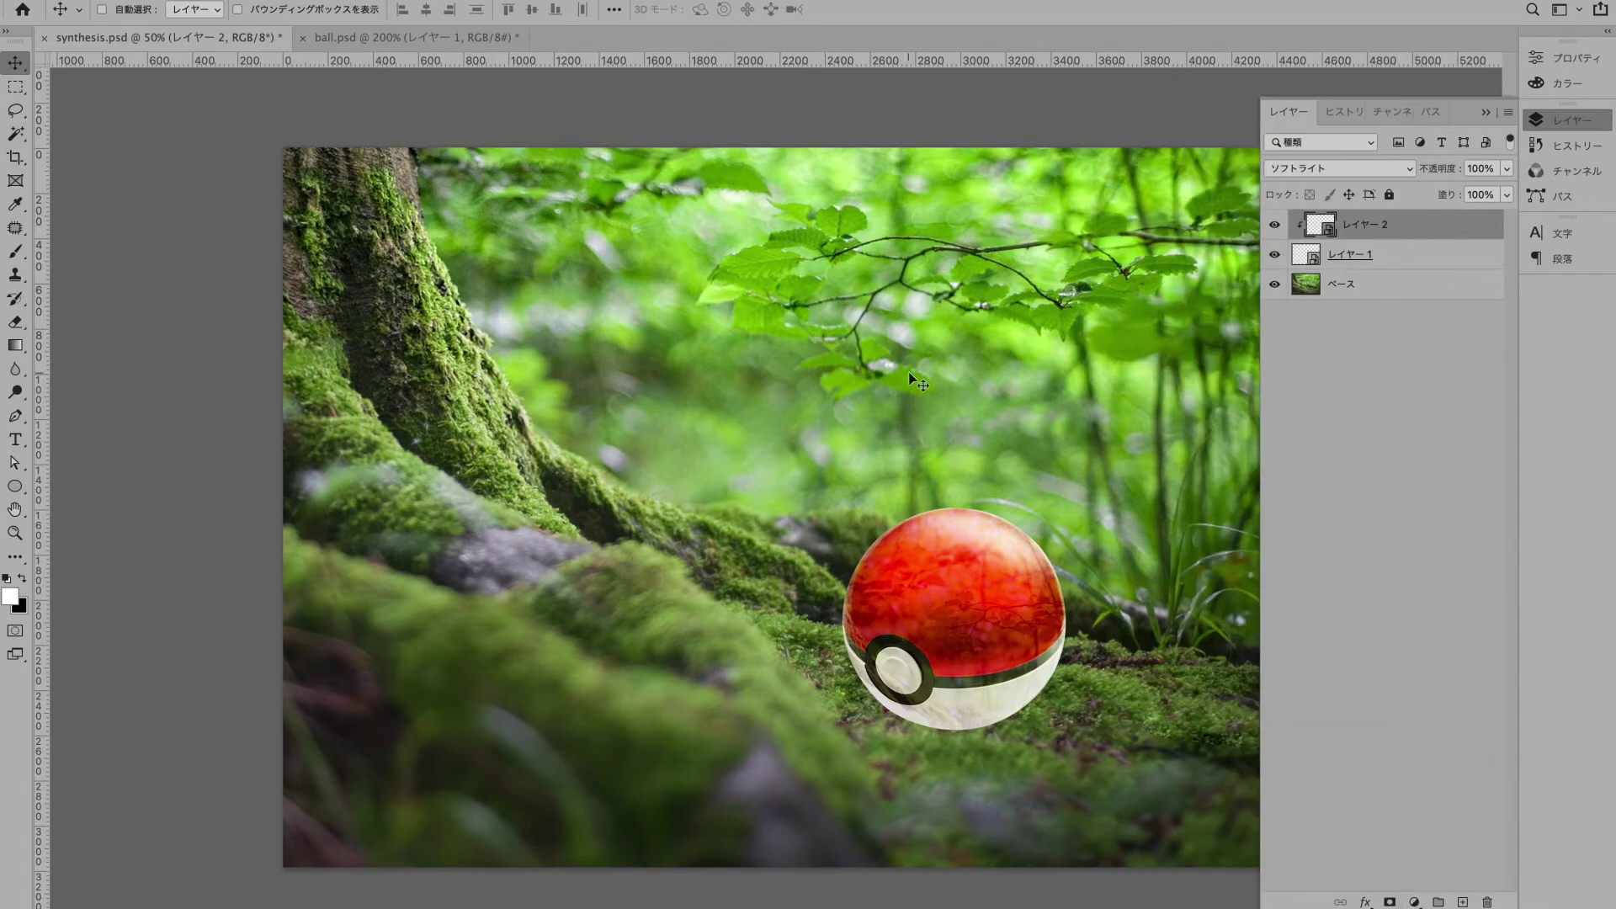
# Step: Apply a light ぼかし (ガウス) (Gaussian Blur) smart filter to the reflection layer
pyautogui.click(473, 0)
pyautogui.moveTo(505, 258)
pyautogui.click(764, 281)
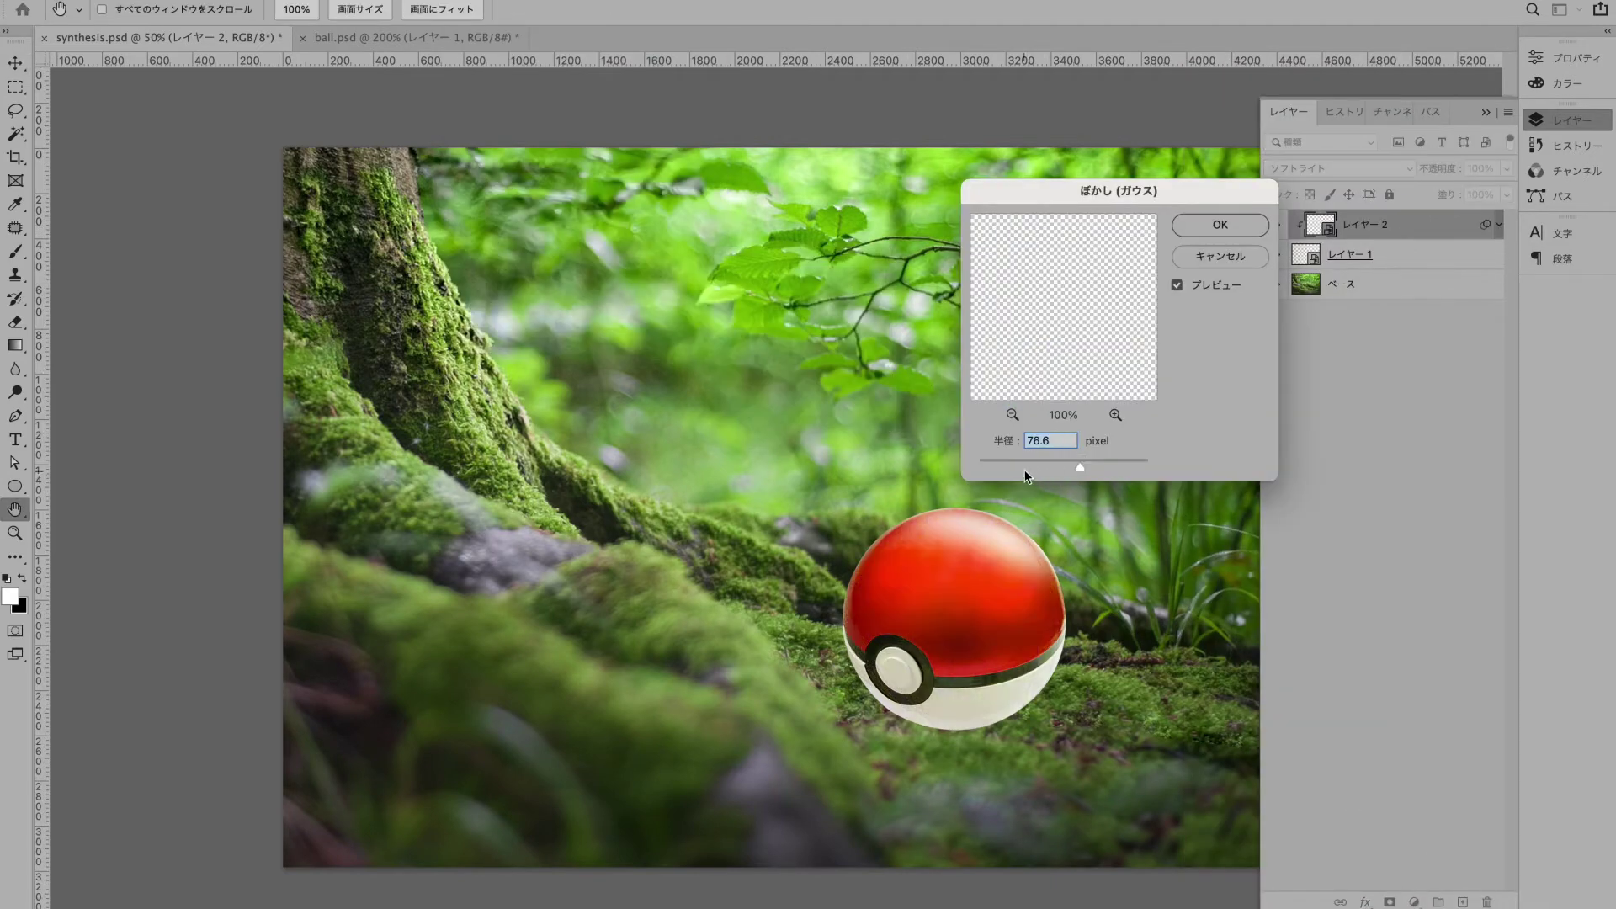
pyautogui.click(1204, 232)
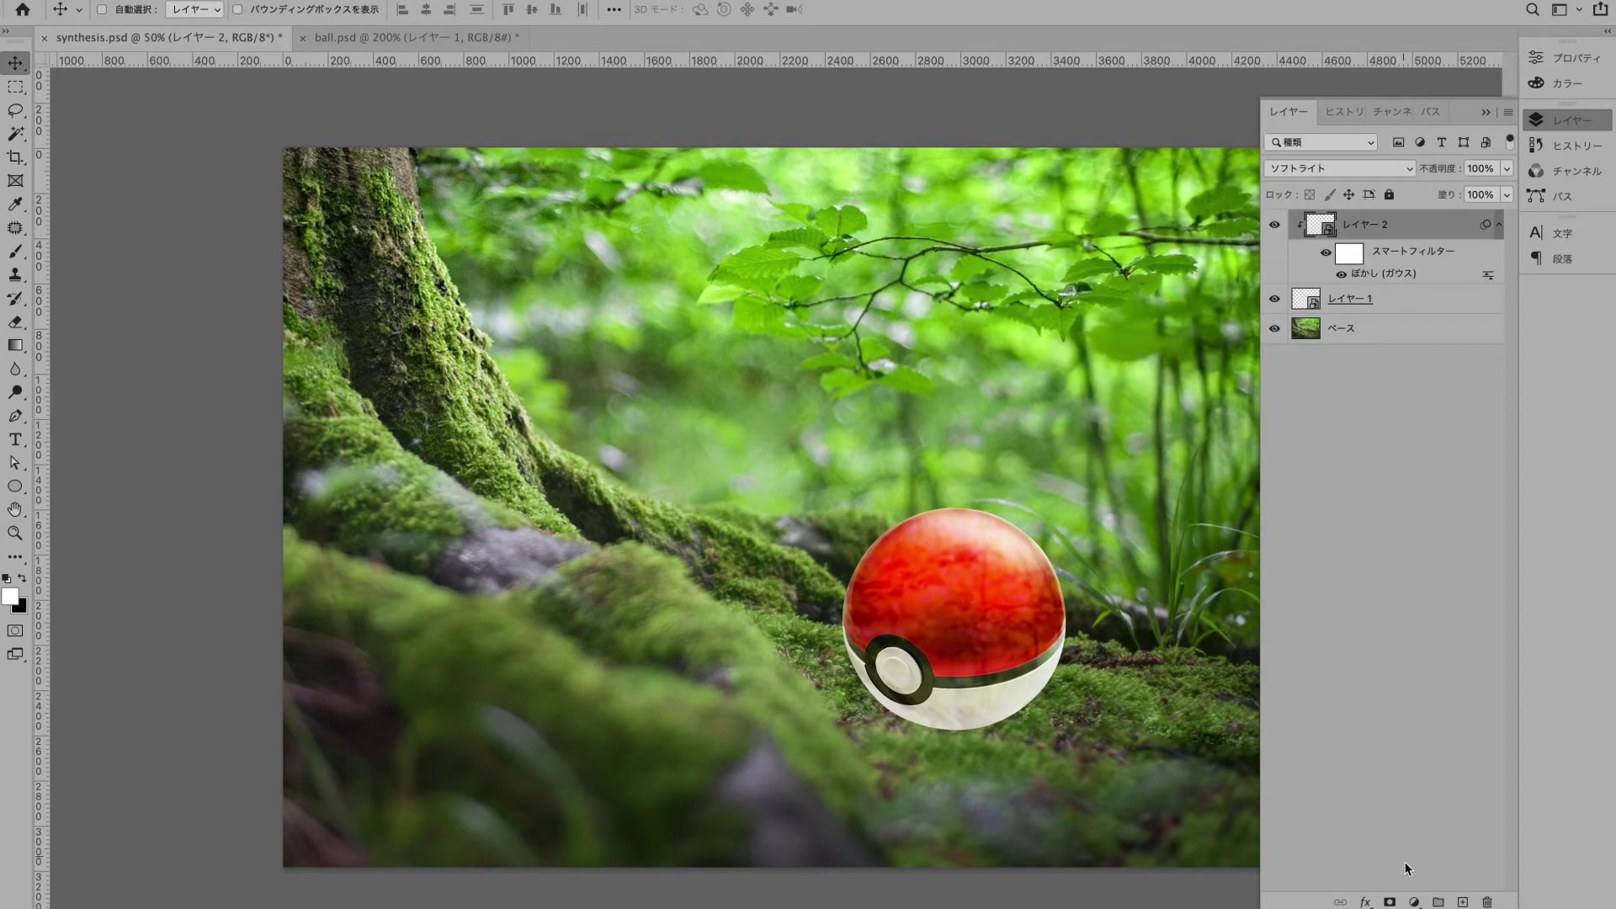
# Step: Add a 色相・彩度 (Hue/Saturation) adjustment clipped above レイヤー 2 and set its saturation to -17
pyautogui.click(1413, 902)
pyautogui.click(1416, 701)
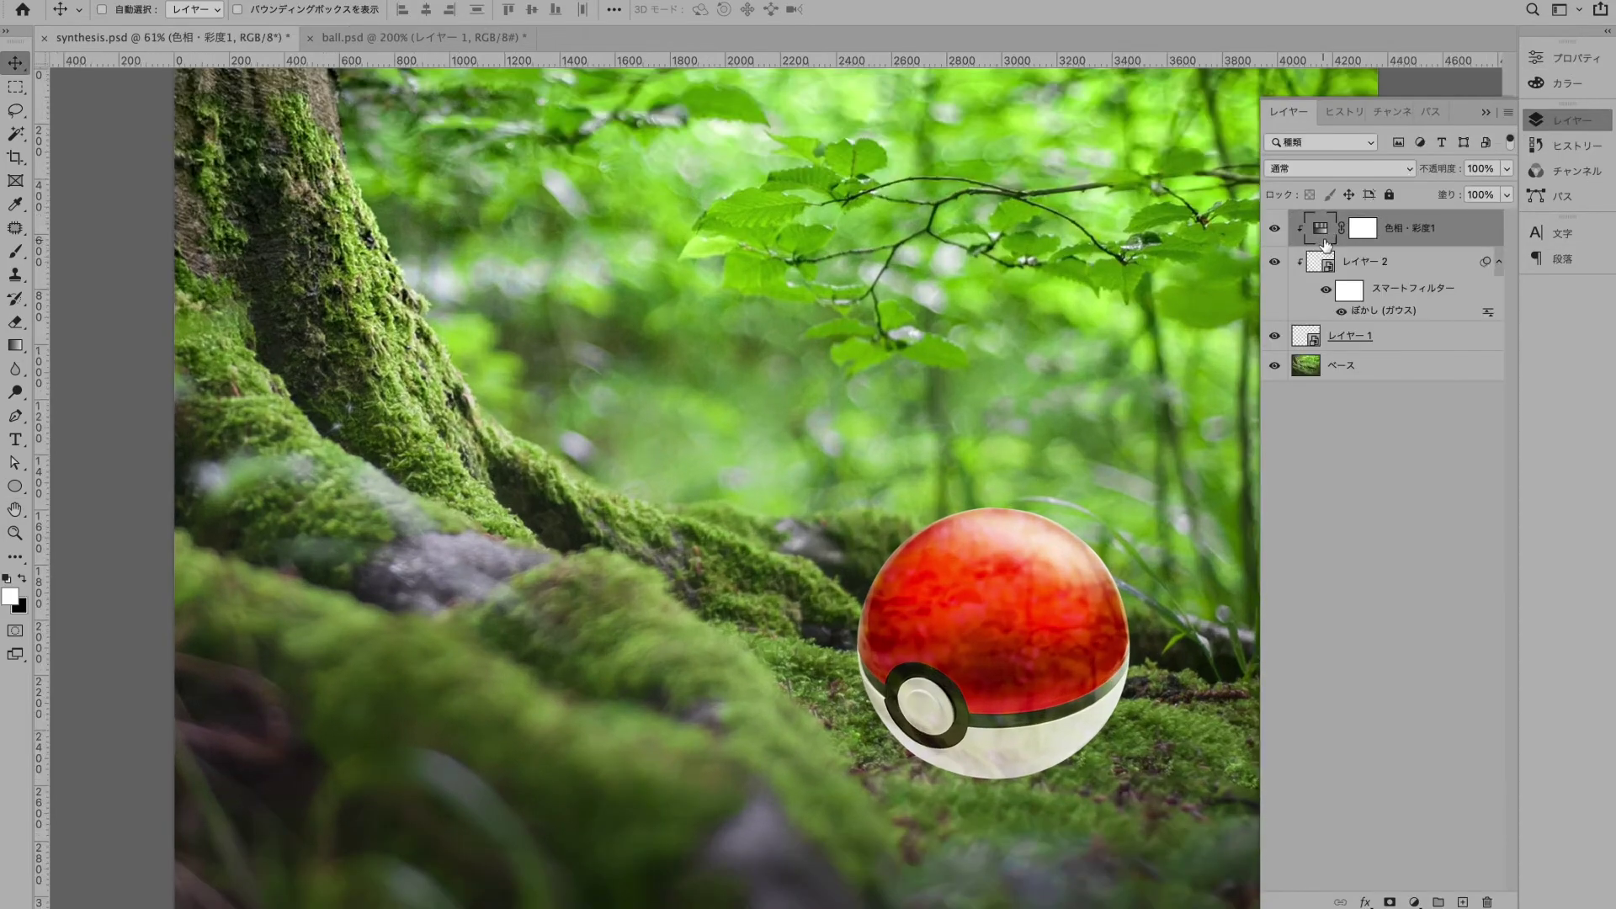
pyautogui.doubleClick(1326, 244)
pyautogui.click(1370, 216)
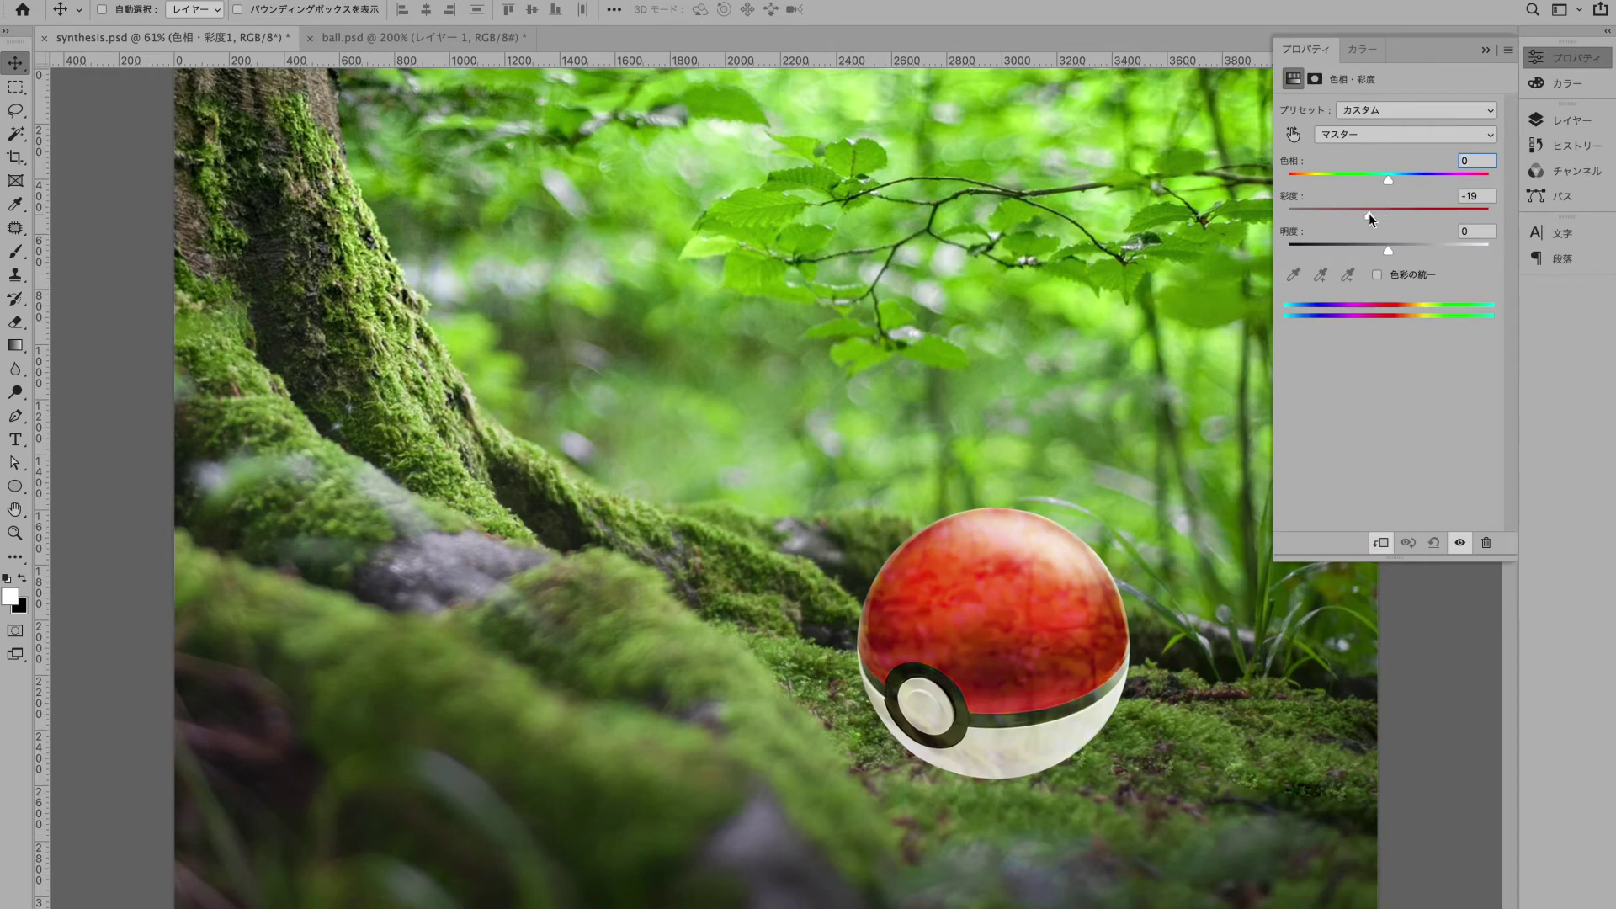
pyautogui.press('super+minus')
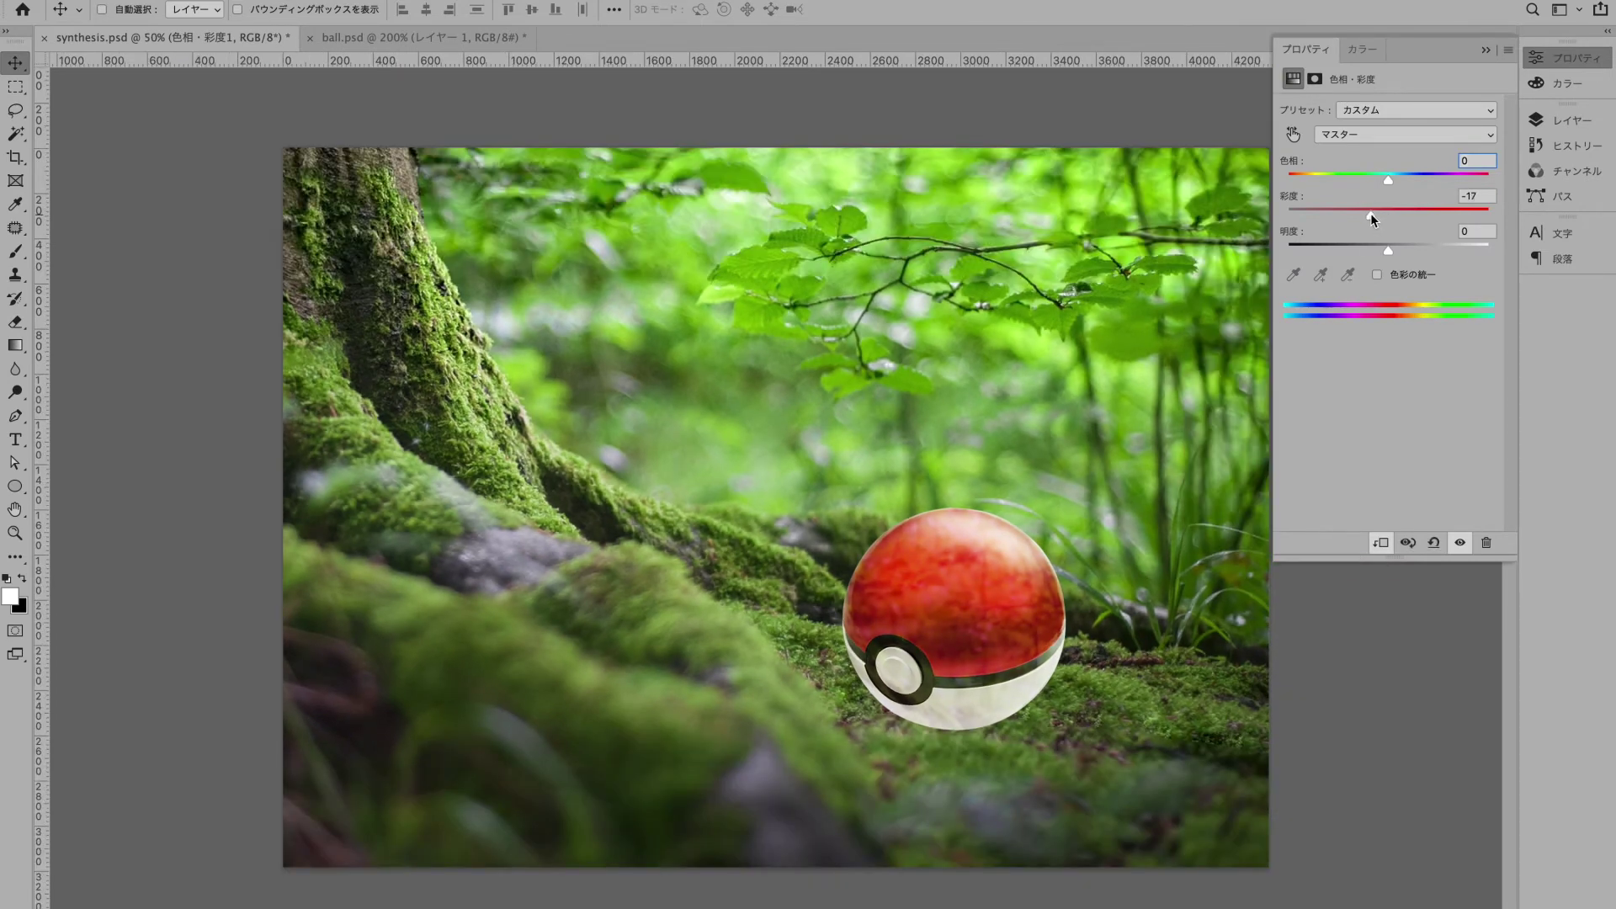
pyautogui.click(1565, 120)
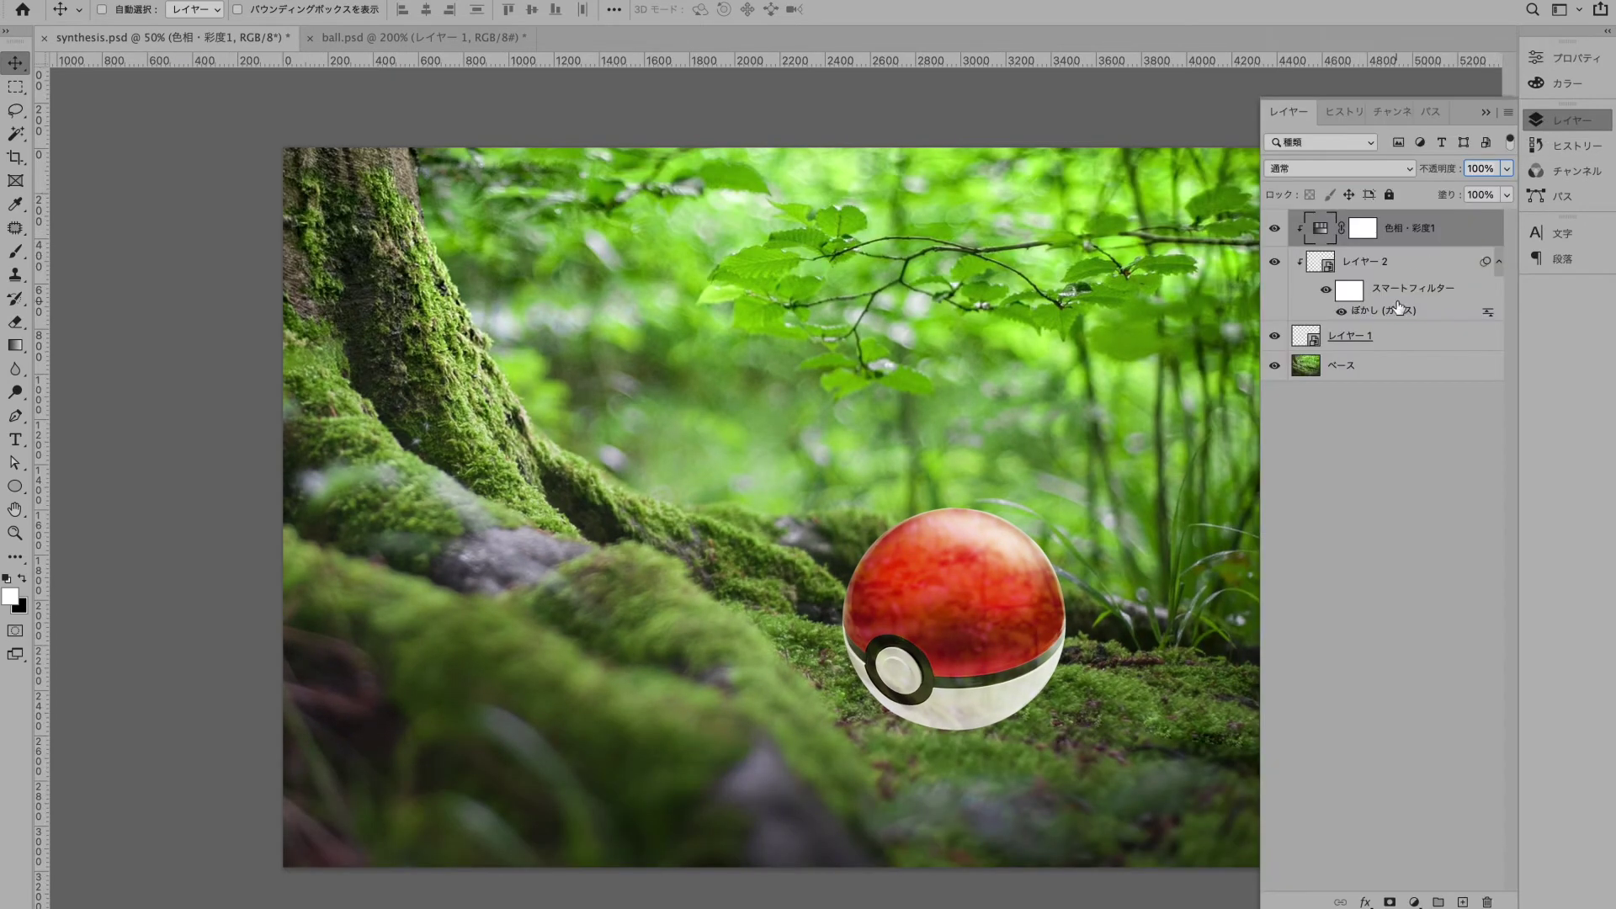
# Step: Create an empty layer above the 色相・彩度 adjustment and set the foreground colour to dark brown #2d1600
pyautogui.click(1462, 902)
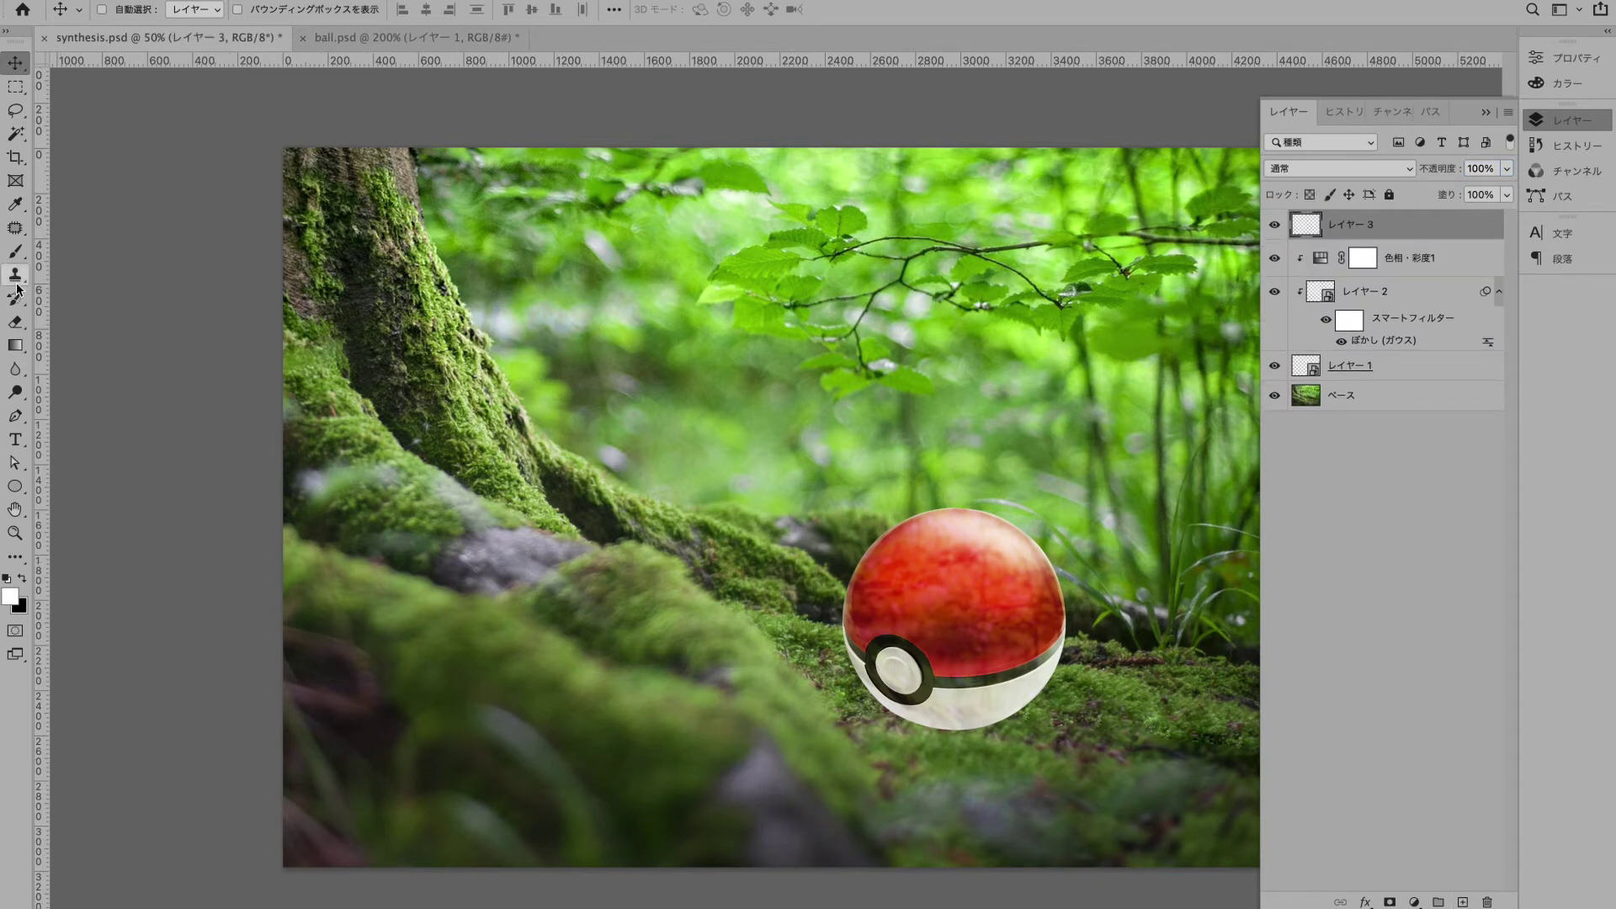
pyautogui.click(15, 252)
pyautogui.click(23, 579)
pyautogui.click(11, 597)
pyautogui.moveTo(1258, 738); pyautogui.dragTo(1301, 752)
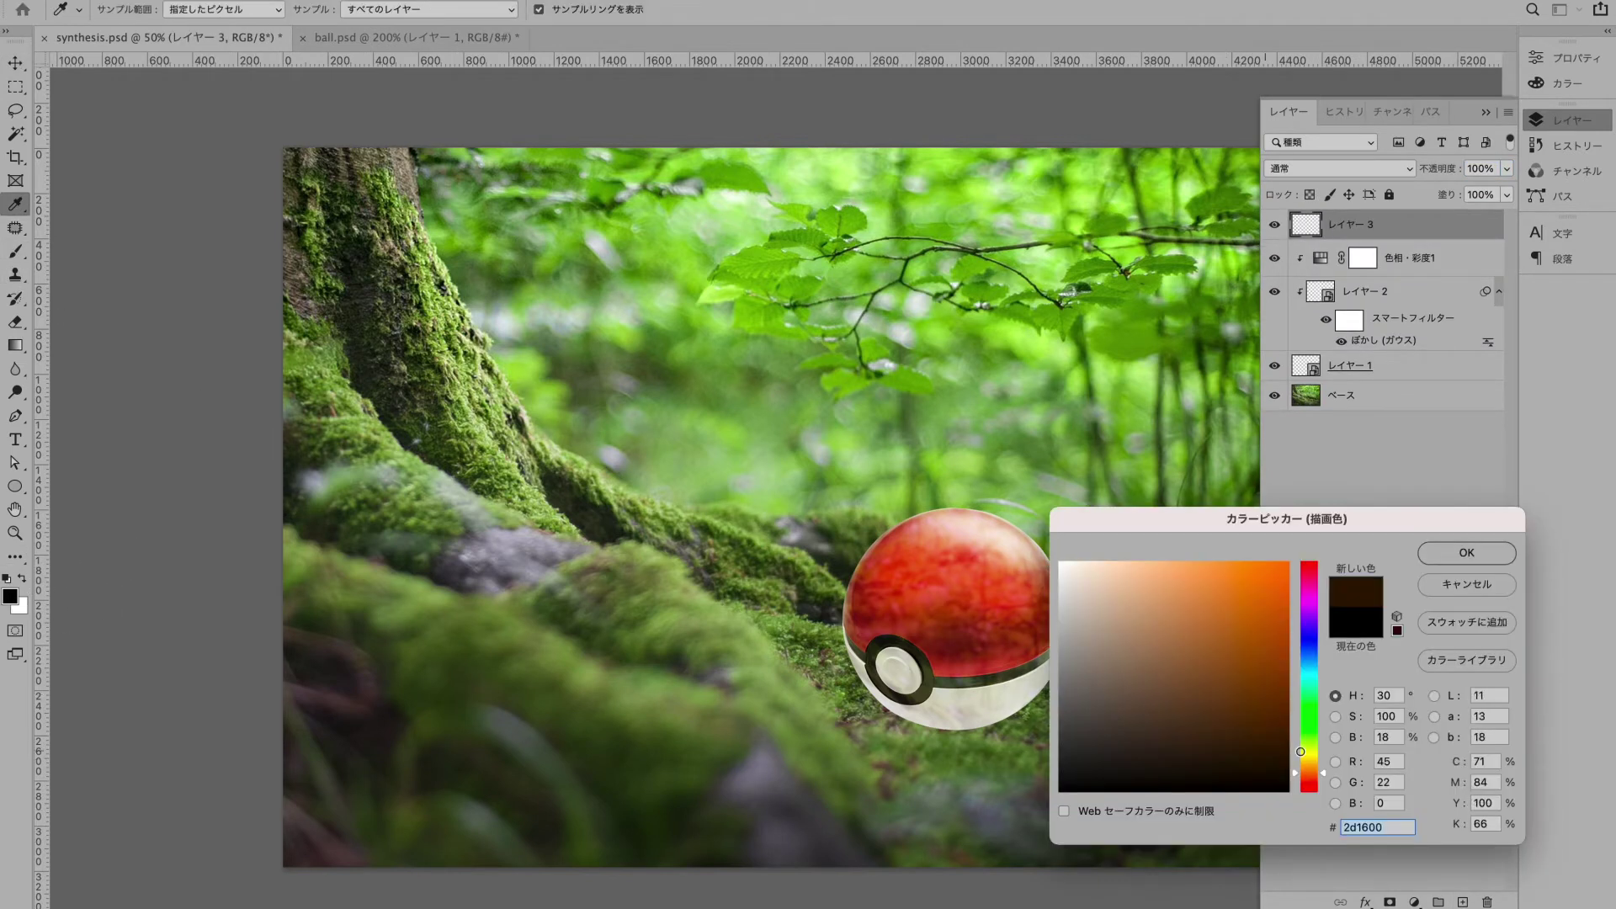
pyautogui.press('Return')
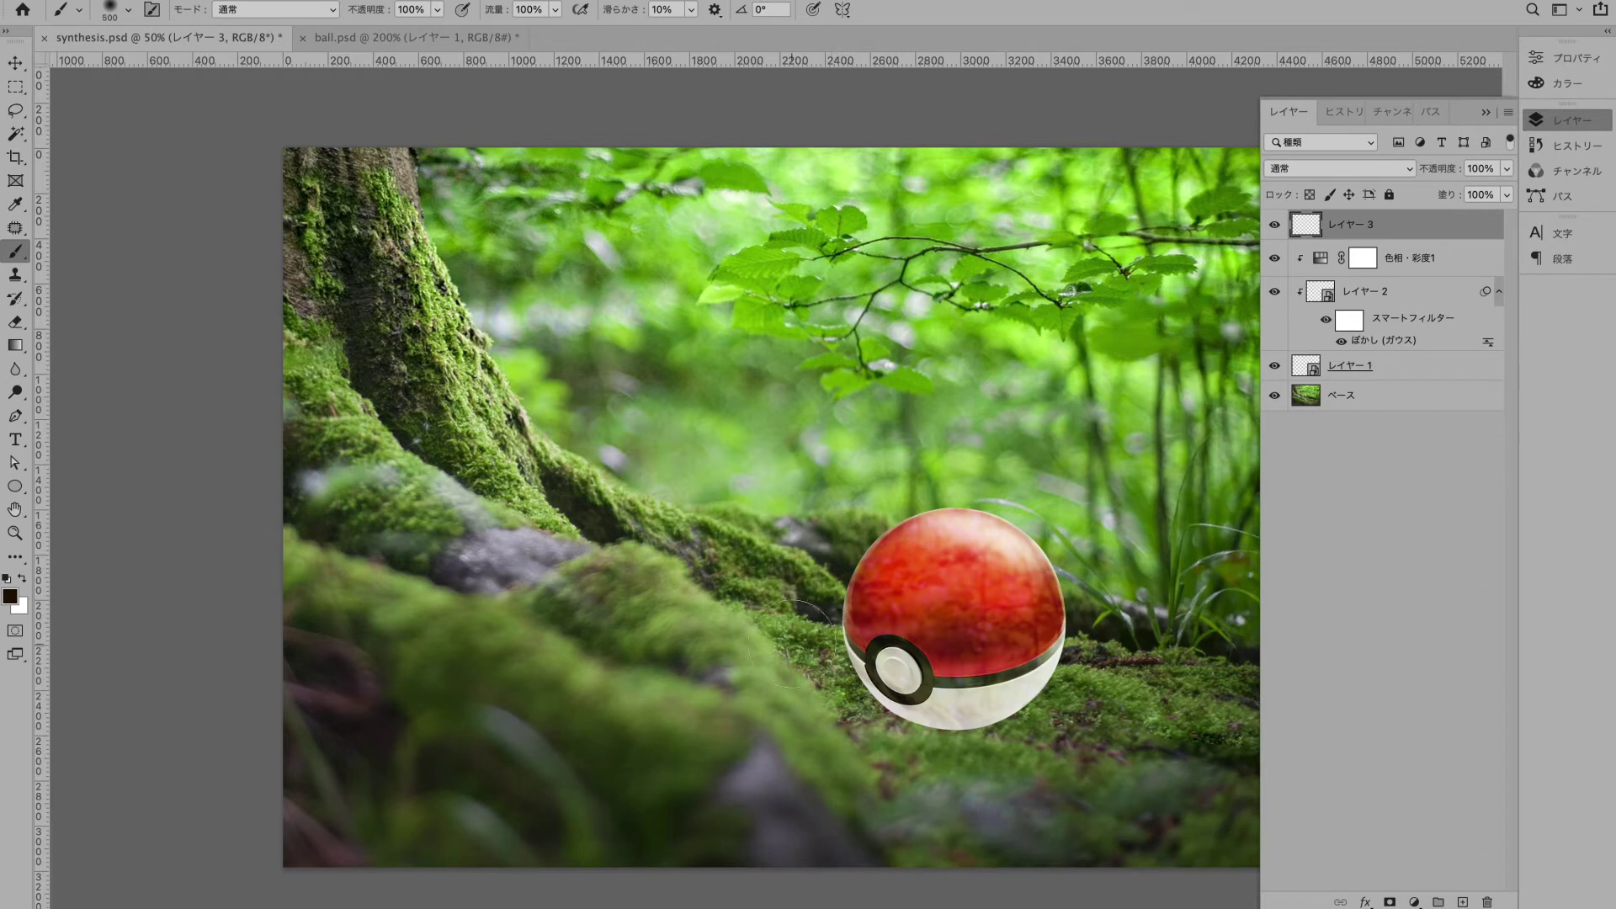
# Step: Brush dark shade along the ball's lower edge on レイヤー 3 and clip that layer to the ball
pyautogui.moveTo(798, 633)
pyautogui.mouseDown()
pyautogui.moveTo(967, 740)
pyautogui.moveTo(1075, 721)
pyautogui.moveTo(945, 758)
pyautogui.moveTo(1099, 715)
pyautogui.moveTo(855, 768)
pyautogui.moveTo(898, 783)
pyautogui.moveTo(815, 707)
pyautogui.moveTo(1112, 681)
pyautogui.mouseUp()
pyautogui.keyDown('alt'); pyautogui.click(1362, 240); pyautogui.keyUp('alt')
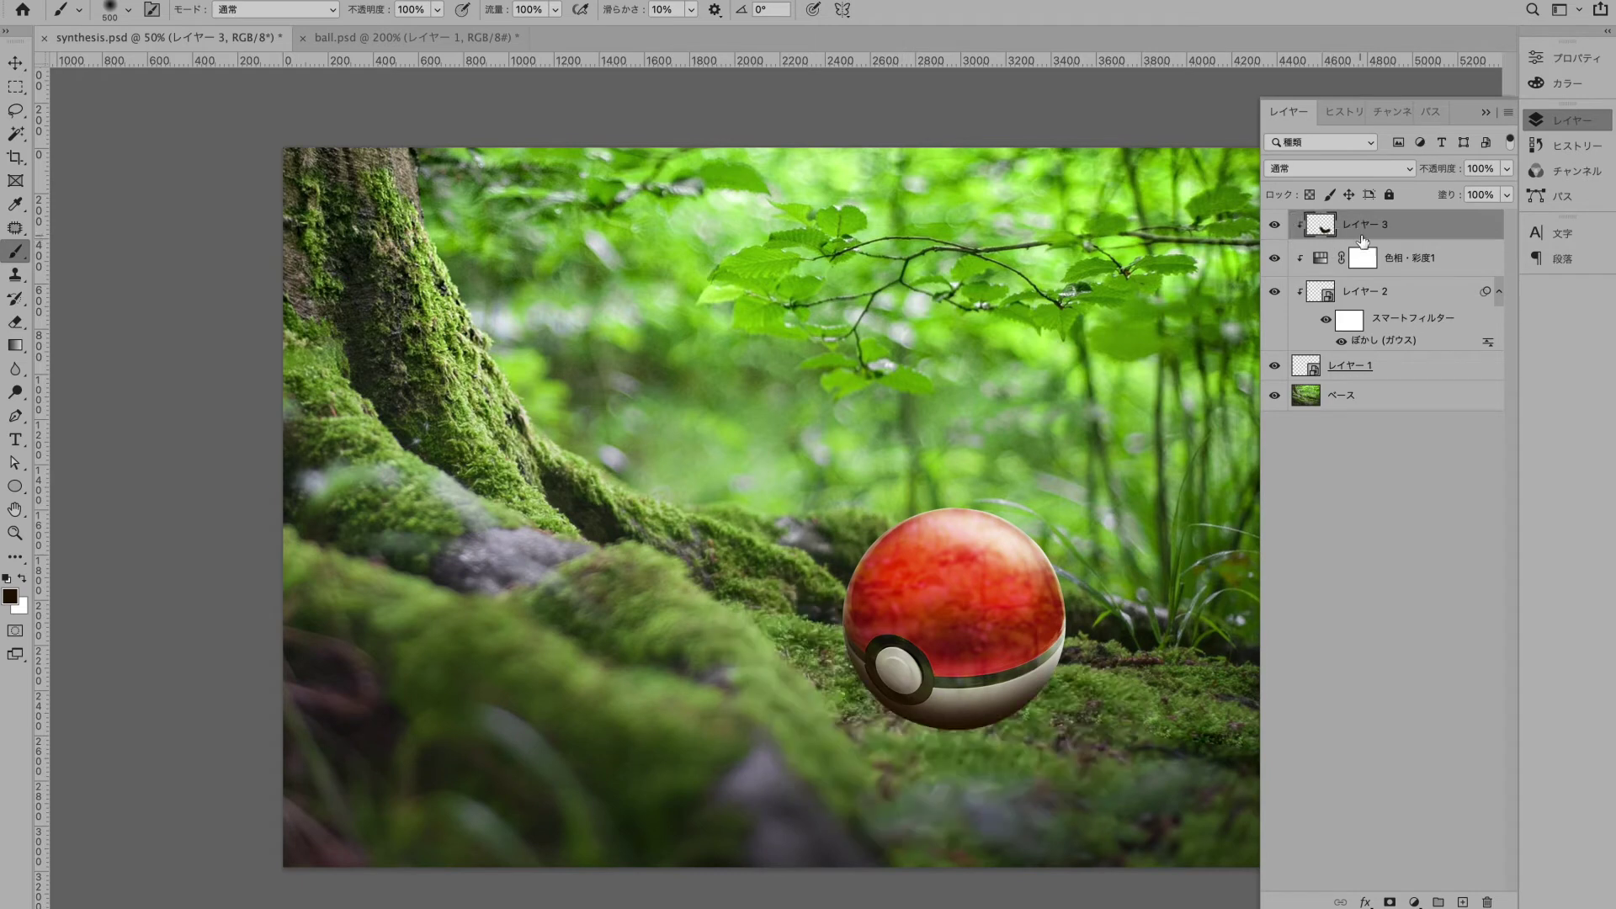
# Step: Set レイヤー 3 to 焼き込み (リニア) (Linear Burn) at 59% fill and brush extra shade around the ball's underside
pyautogui.click(1321, 174)
pyautogui.click(1312, 269)
pyautogui.click(1506, 194)
pyautogui.moveTo(1507, 217); pyautogui.dragTo(1472, 219)
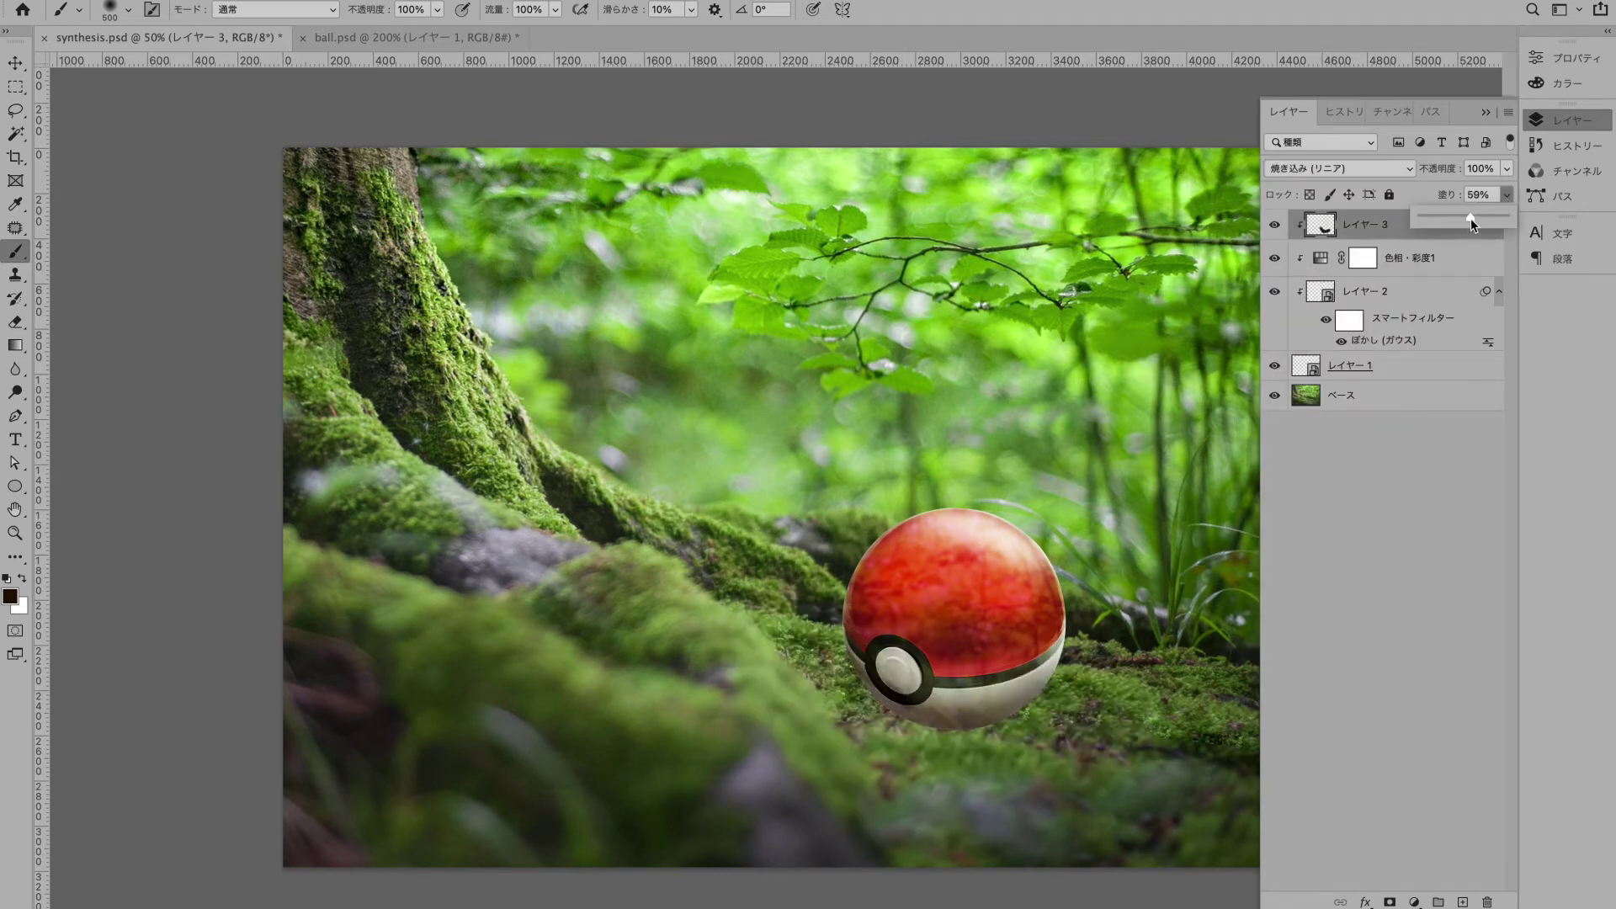
pyautogui.click(1392, 262)
pyautogui.moveTo(881, 686)
pyautogui.mouseDown()
pyautogui.moveTo(976, 711)
pyautogui.moveTo(903, 689)
pyautogui.mouseUp()
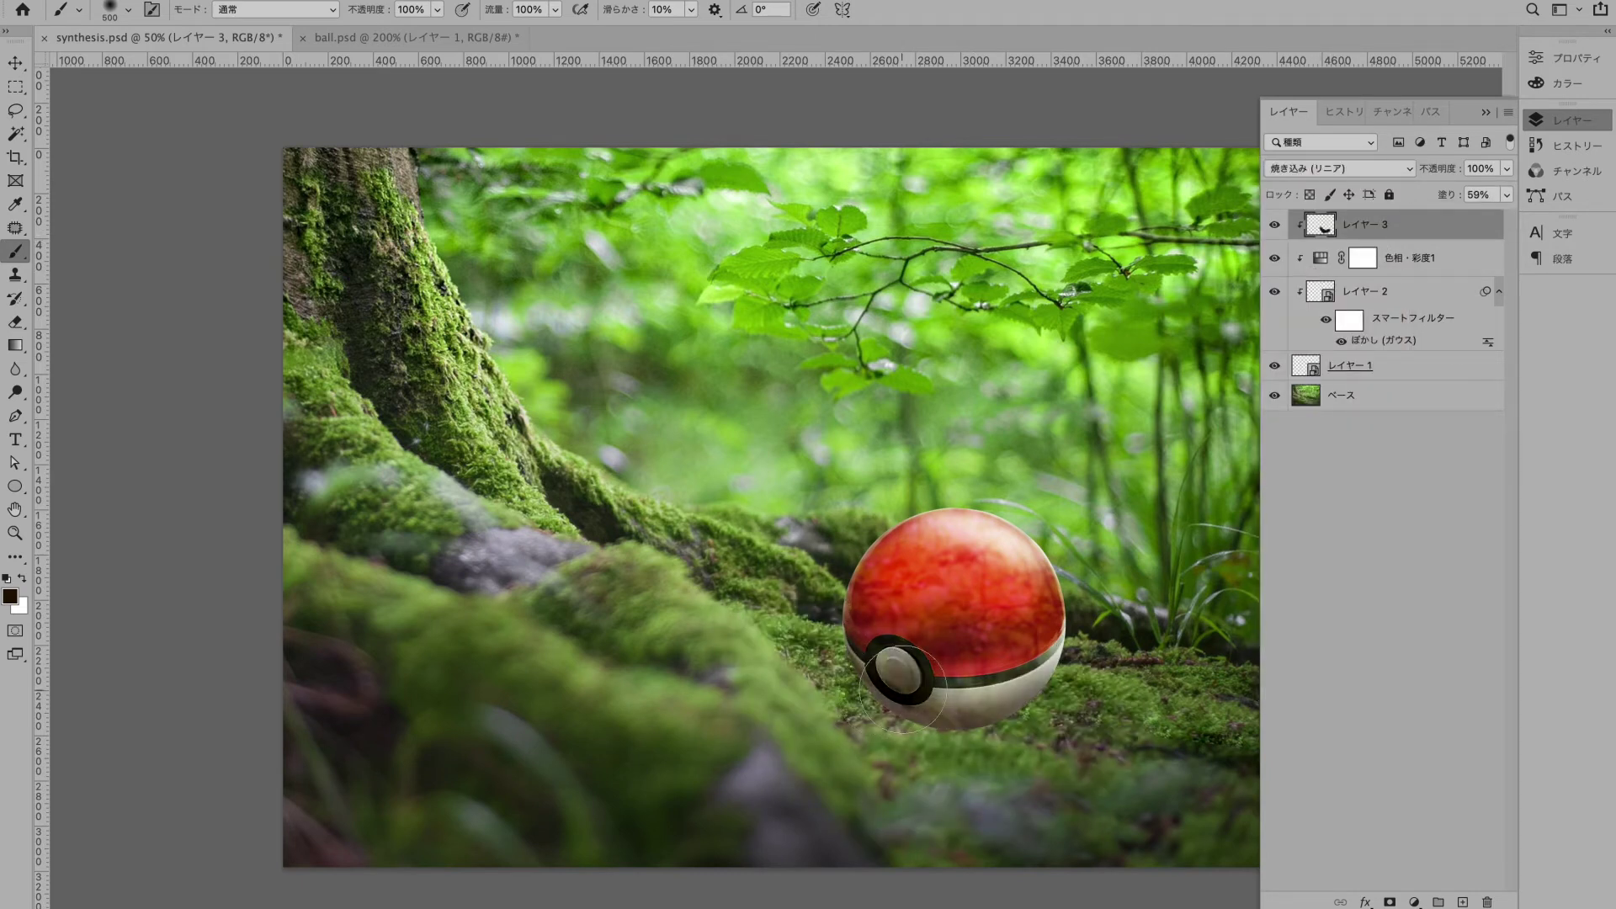
pyautogui.moveTo(939, 745)
pyautogui.mouseDown()
pyautogui.moveTo(1017, 734)
pyautogui.moveTo(1088, 688)
pyautogui.mouseUp()
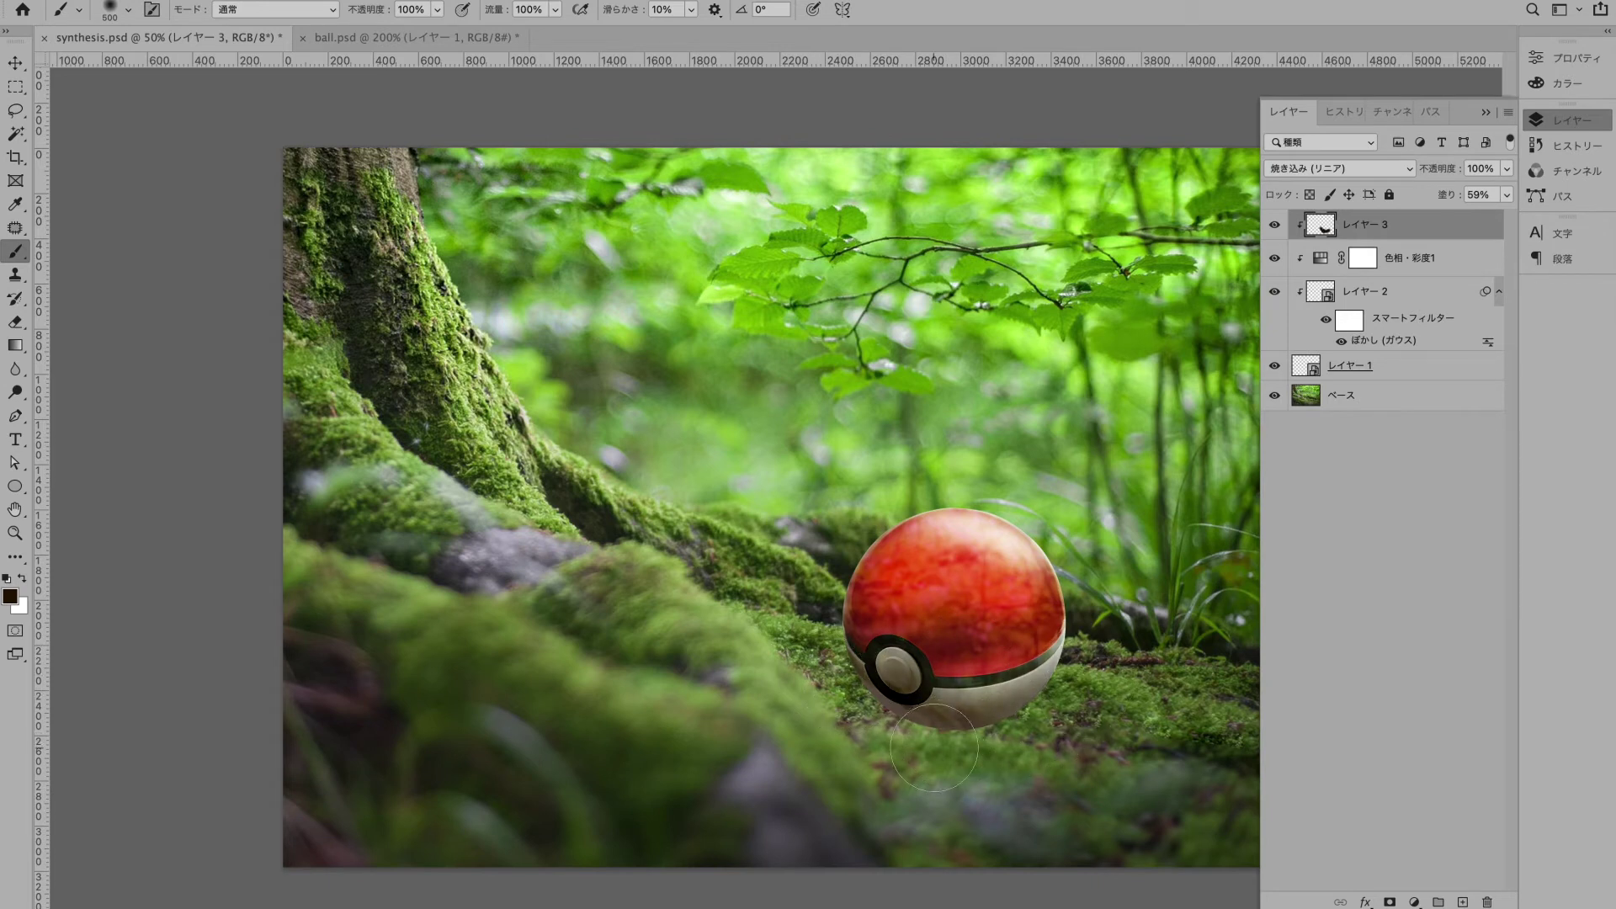
# Step: On another new layer, paint broad dark shade around the ball's lower half with a 900 px brush and clip the layer to the ball
pyautogui.click(1463, 901)
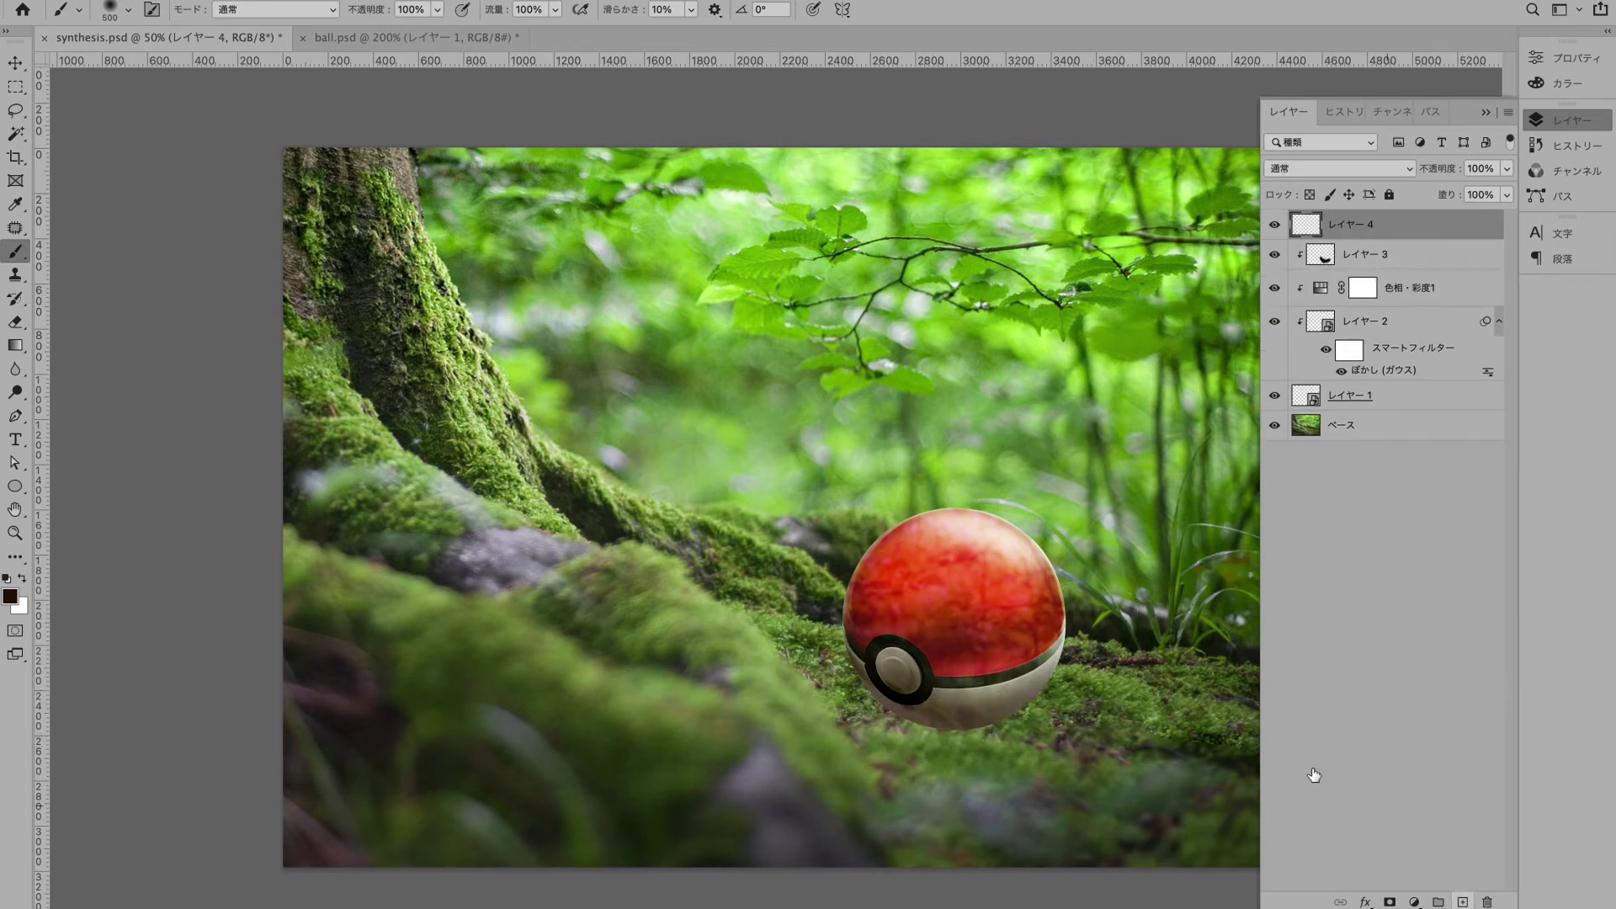
pyautogui.press(']')
pyautogui.press(']')
pyautogui.moveTo(1102, 615)
pyautogui.mouseDown()
pyautogui.moveTo(1018, 775)
pyautogui.moveTo(1046, 732)
pyautogui.moveTo(822, 775)
pyautogui.moveTo(794, 543)
pyautogui.moveTo(800, 740)
pyautogui.moveTo(893, 808)
pyautogui.mouseUp()
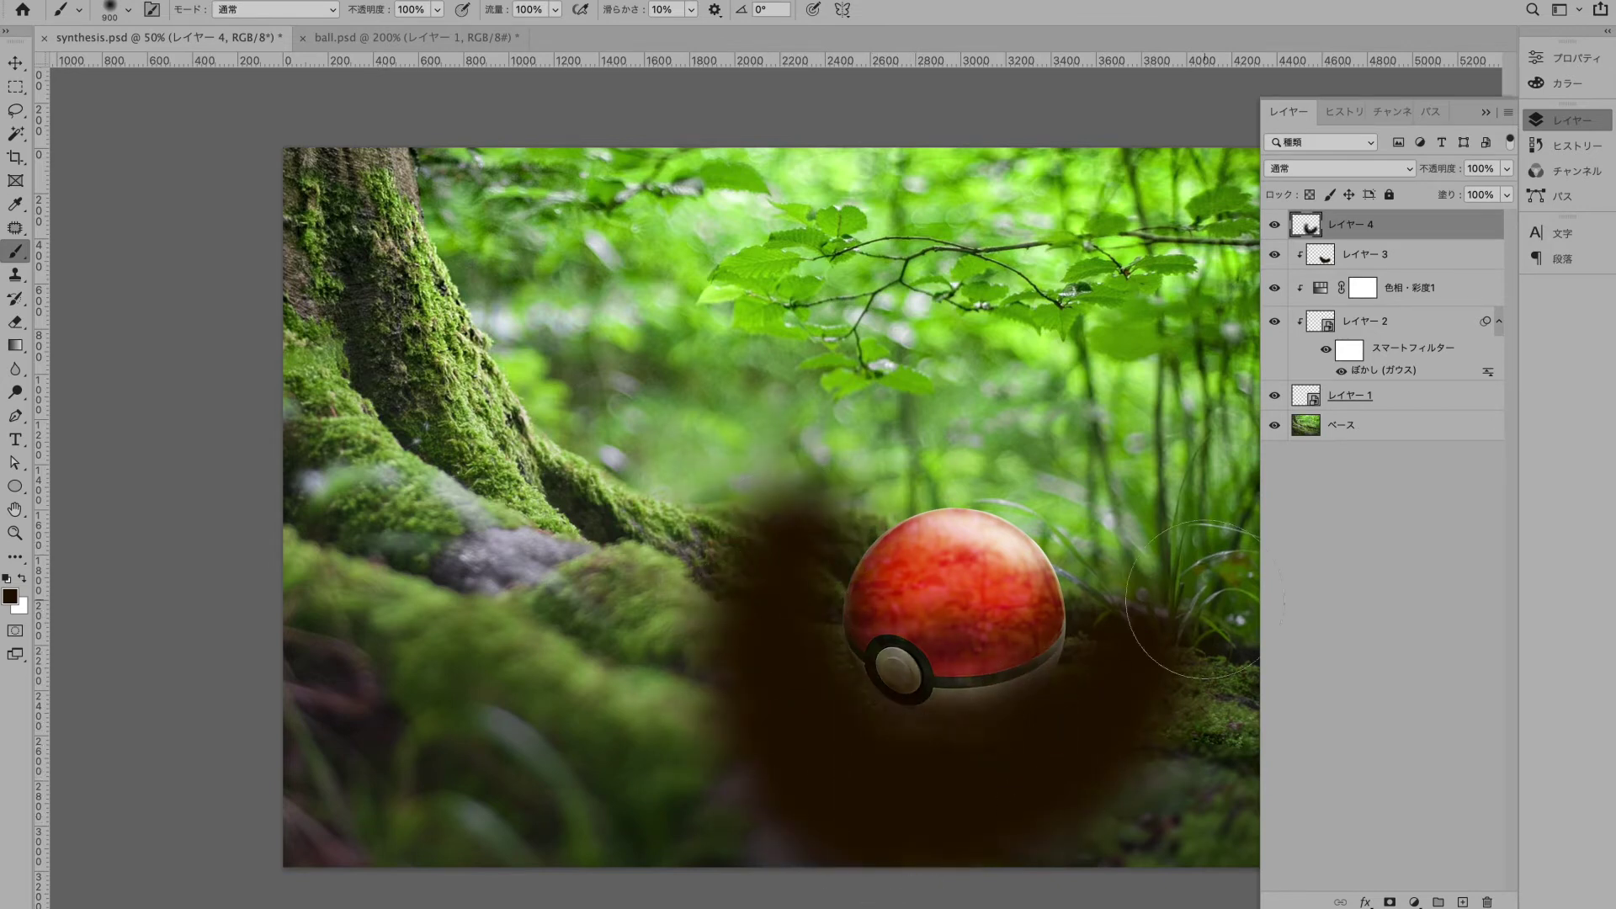
pyautogui.keyDown('alt'); pyautogui.click(1319, 239); pyautogui.keyUp('alt')
# Step: Try the 焼き込み (リニア) blend mode with a reduced fill on レイヤー 4
pyautogui.click(1338, 169)
pyautogui.click(1315, 269)
pyautogui.click(1506, 195)
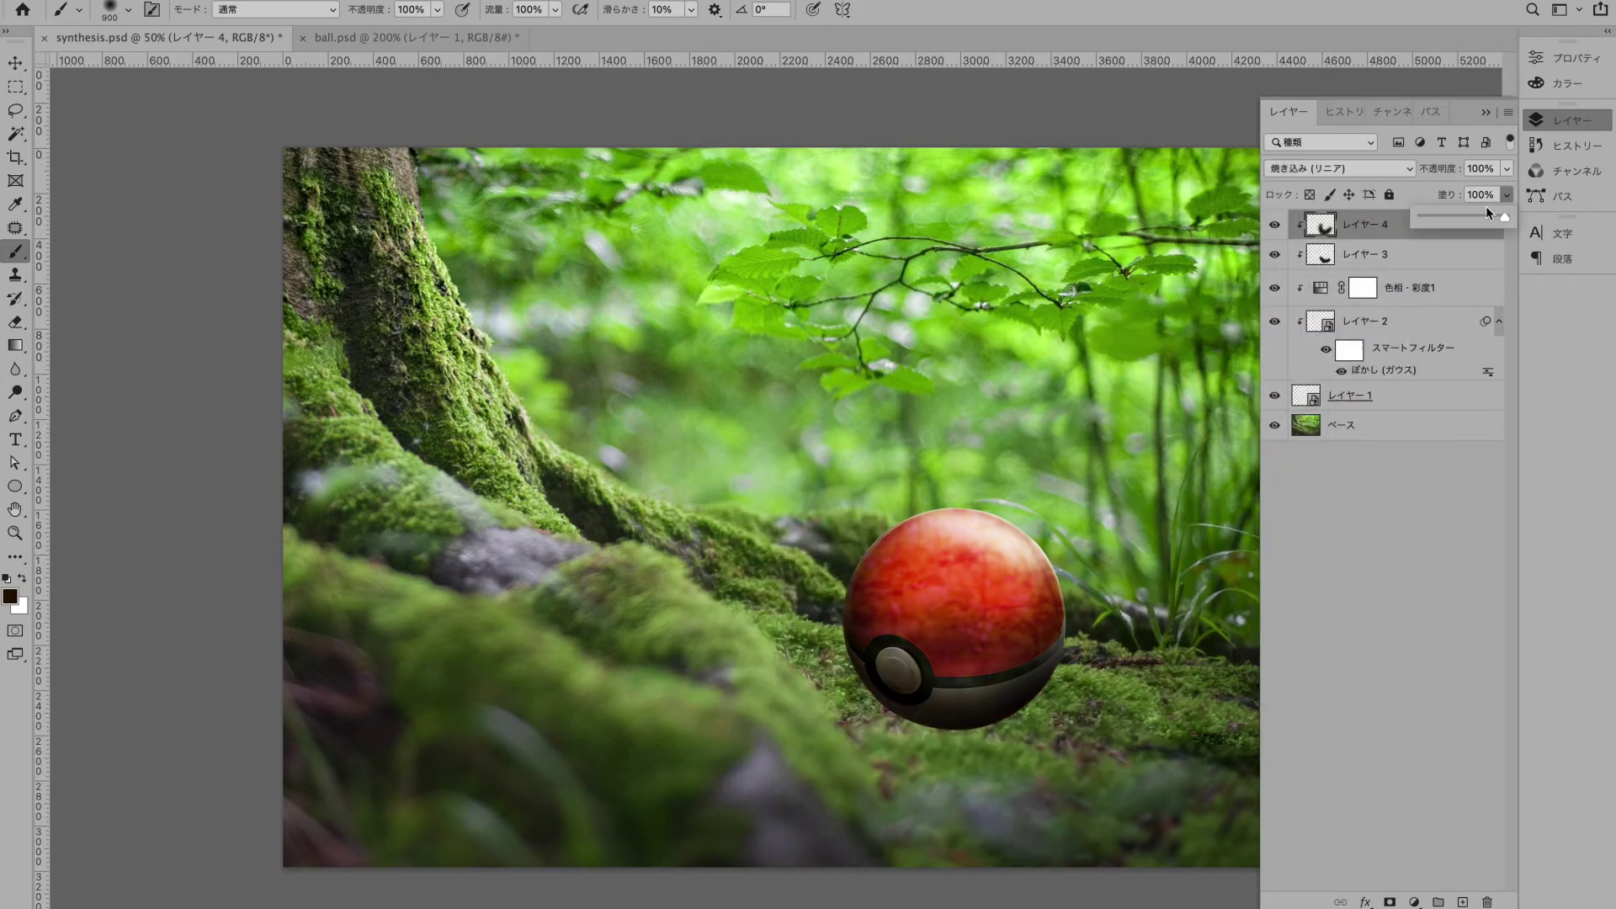
pyautogui.moveTo(1486, 206)
pyautogui.mouseDown()
pyautogui.moveTo(1457, 229)
pyautogui.moveTo(1445, 219)
pyautogui.moveTo(1472, 218)
pyautogui.mouseUp()
# Step: Set レイヤー 4 to the 乗算 (Multiply) blend mode with 61% fill
pyautogui.click(1362, 169)
pyautogui.click(1336, 135)
pyautogui.click(1506, 194)
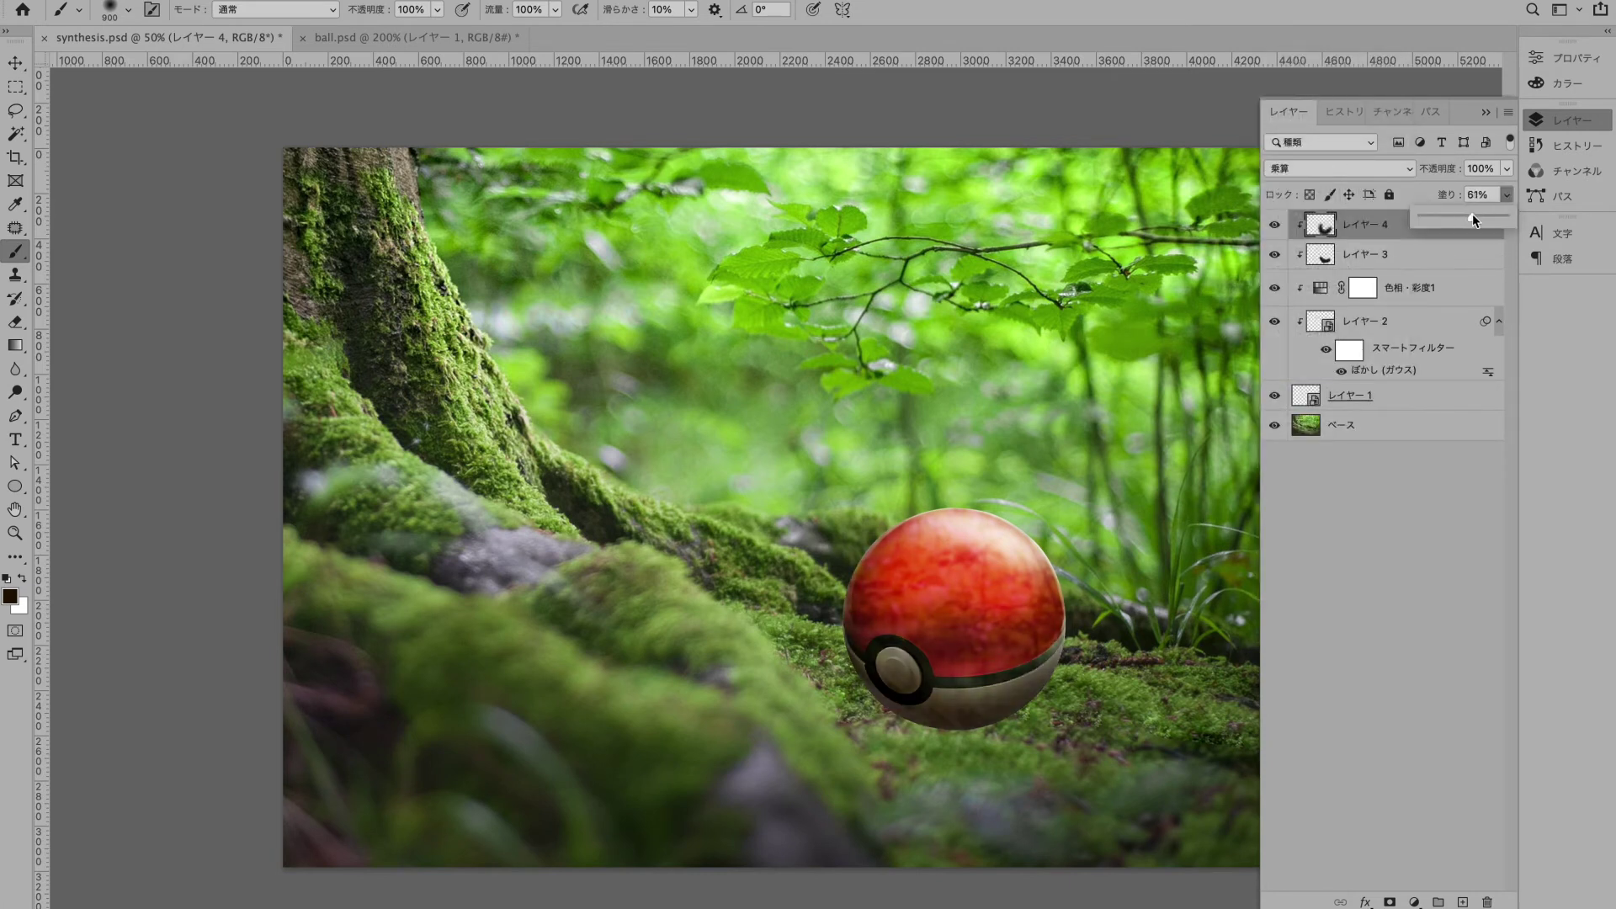
# Step: Create a layer above レイヤー 3 and brush a small dark contact shade on the ball's underside with a 400 px brush
pyautogui.click(1361, 261)
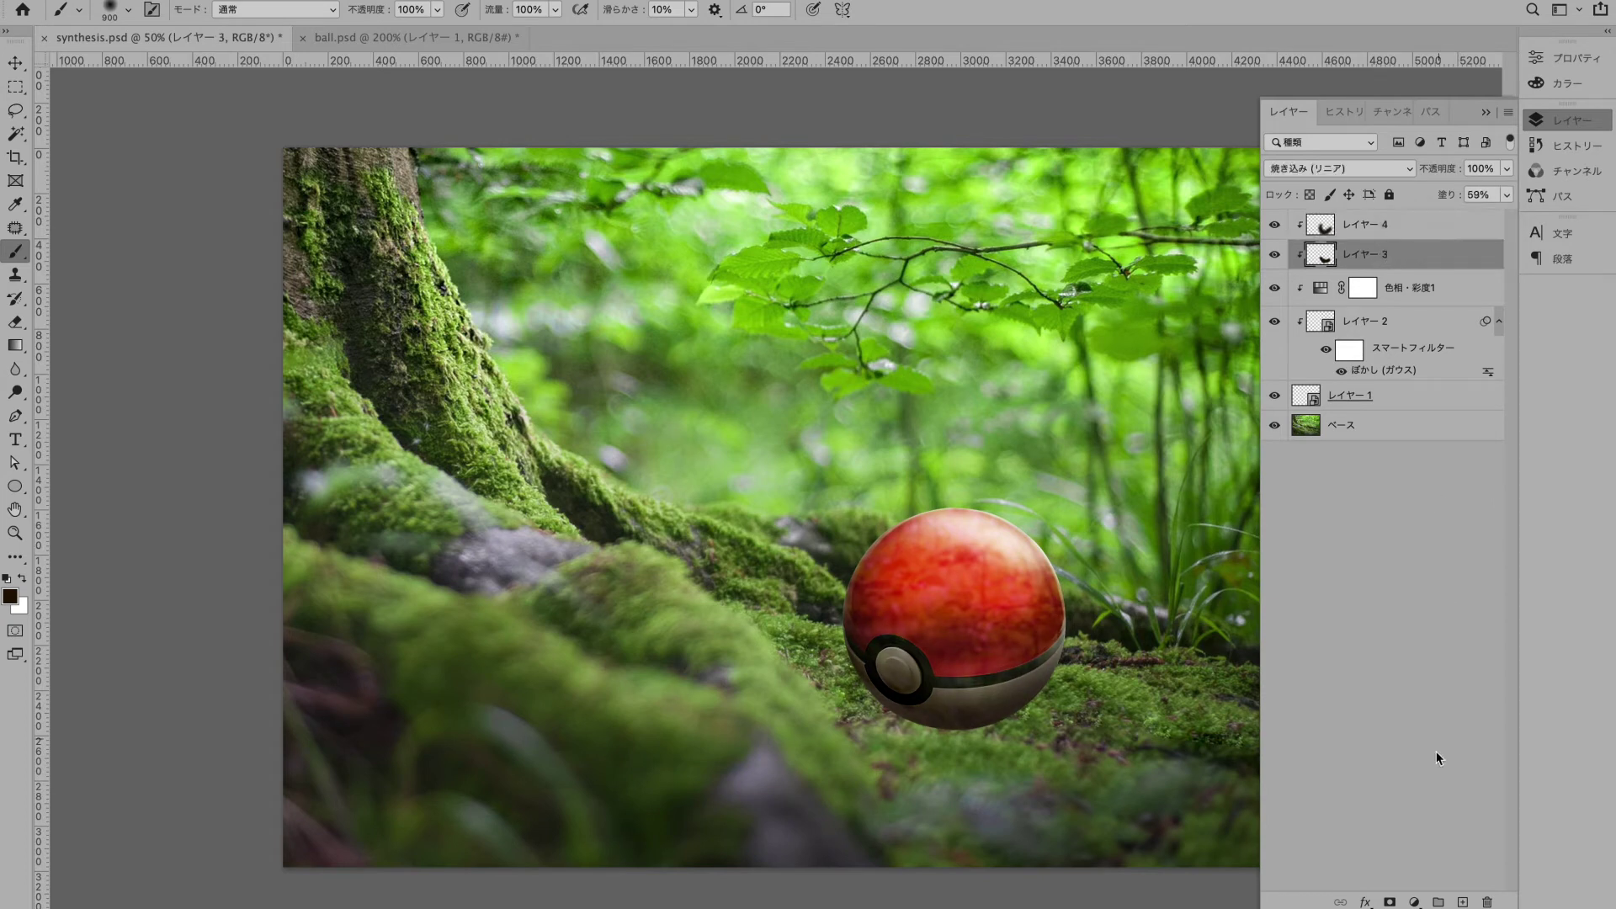
pyautogui.click(1463, 901)
pyautogui.press('[')
pyautogui.press('[')
pyautogui.press('[')
pyautogui.press('[')
pyautogui.press('[')
pyautogui.press('[')
pyautogui.press('[')
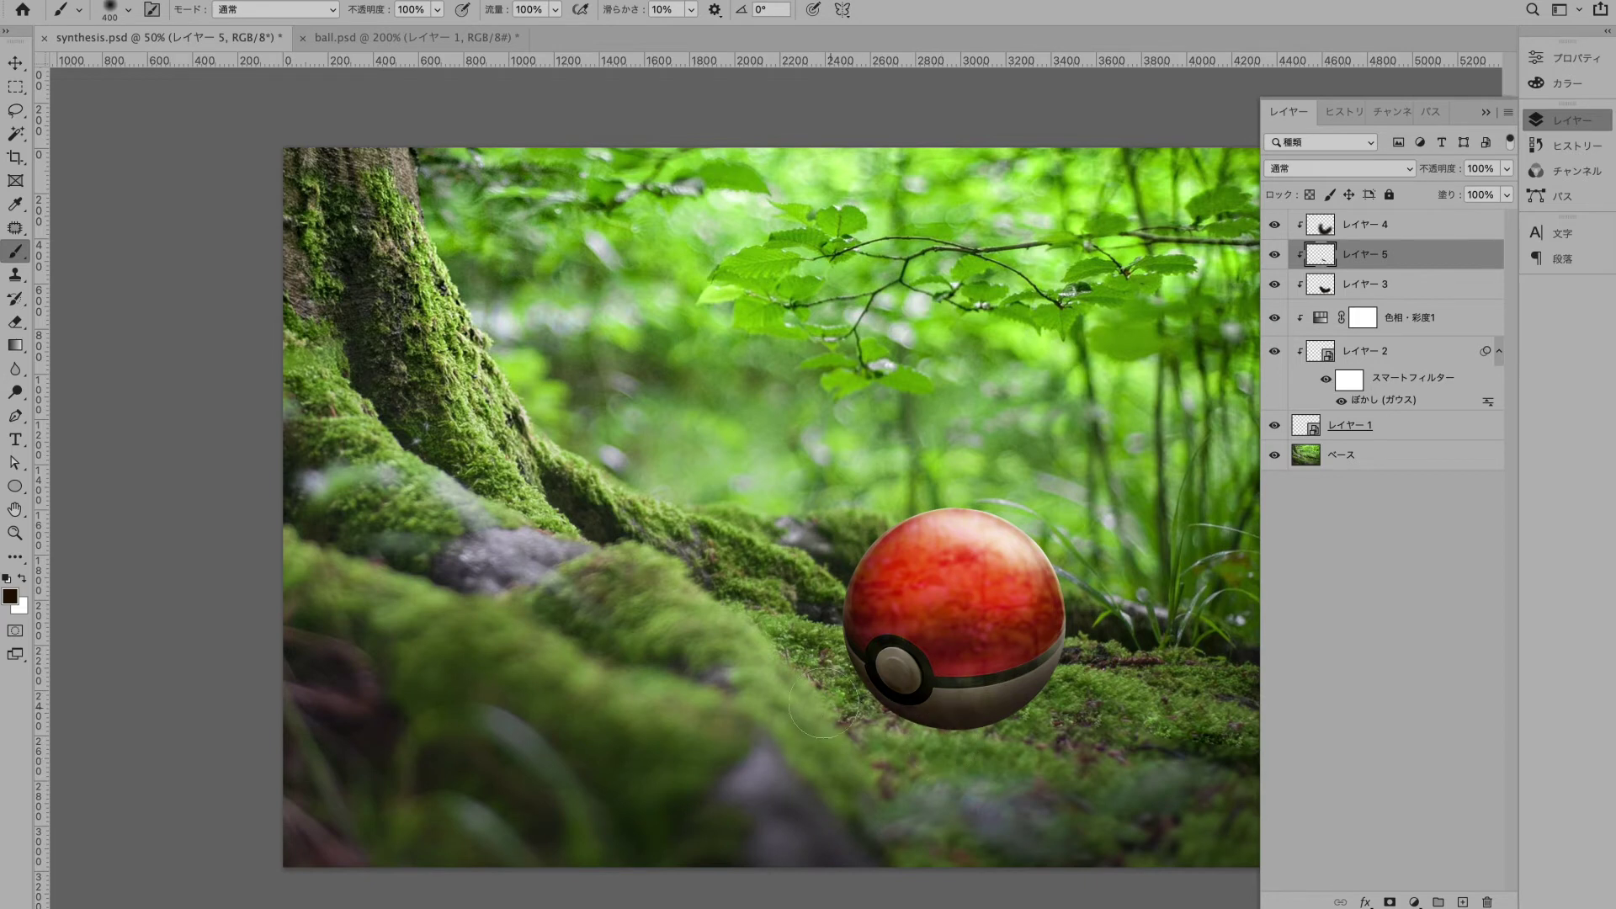
# Step: Move レイヤー 5 to the top of the stack, clipped to the ball, and set it to 焼き込み (リニア)
pyautogui.moveTo(1460, 246); pyautogui.dragTo(1412, 217)
pyautogui.keyDown('alt'); pyautogui.click(1324, 240); pyautogui.keyUp('alt')
pyautogui.click(1330, 168)
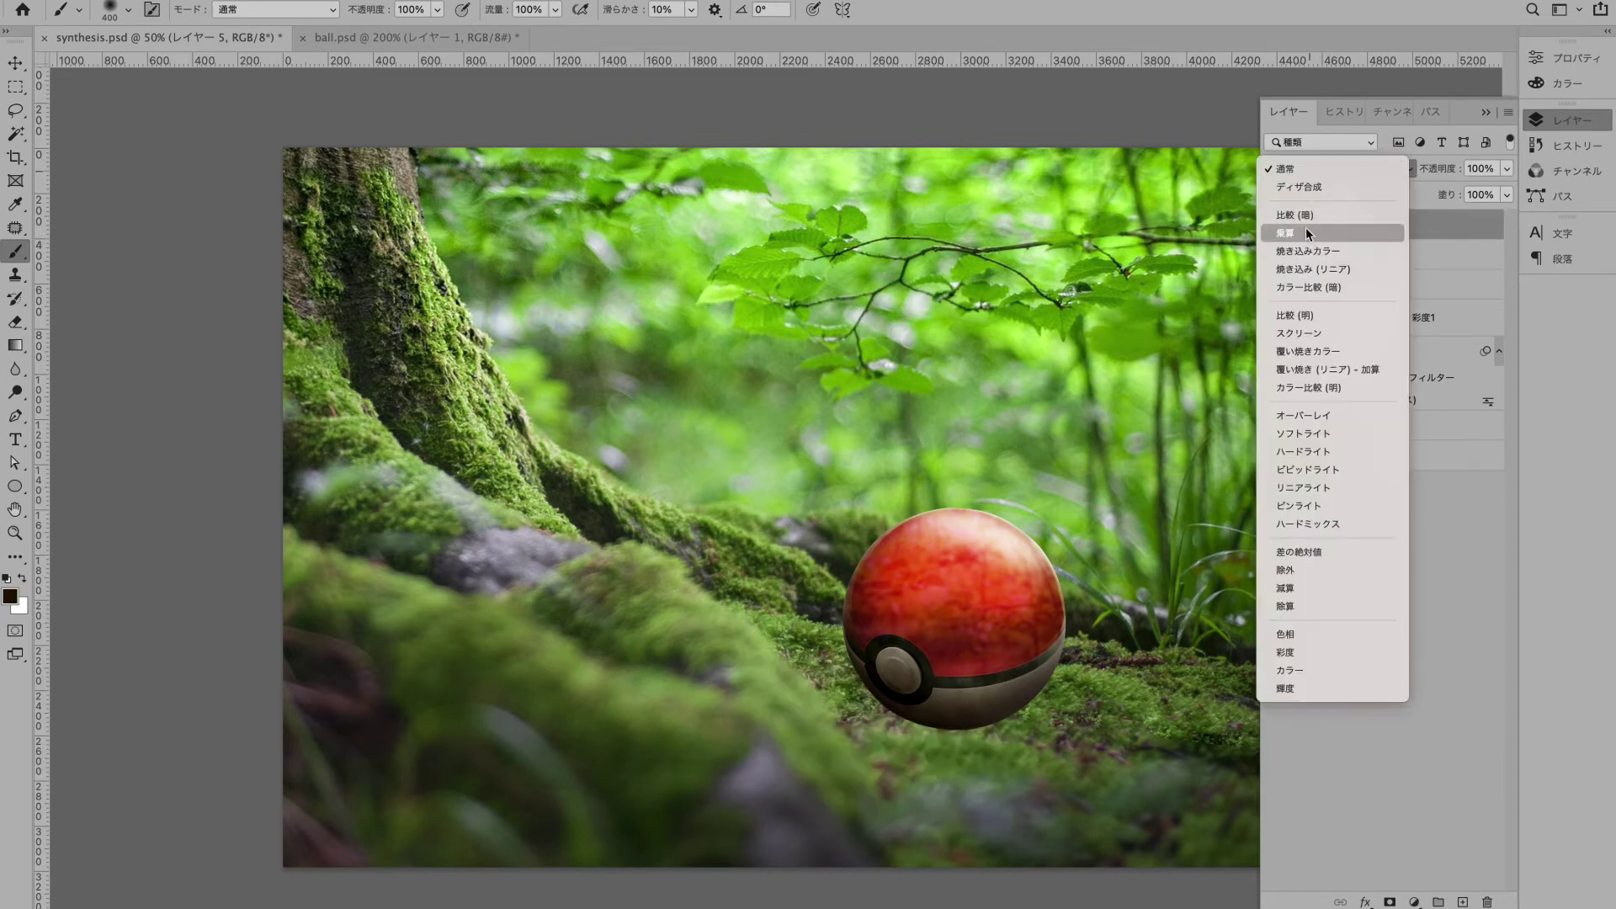
pyautogui.click(1305, 227)
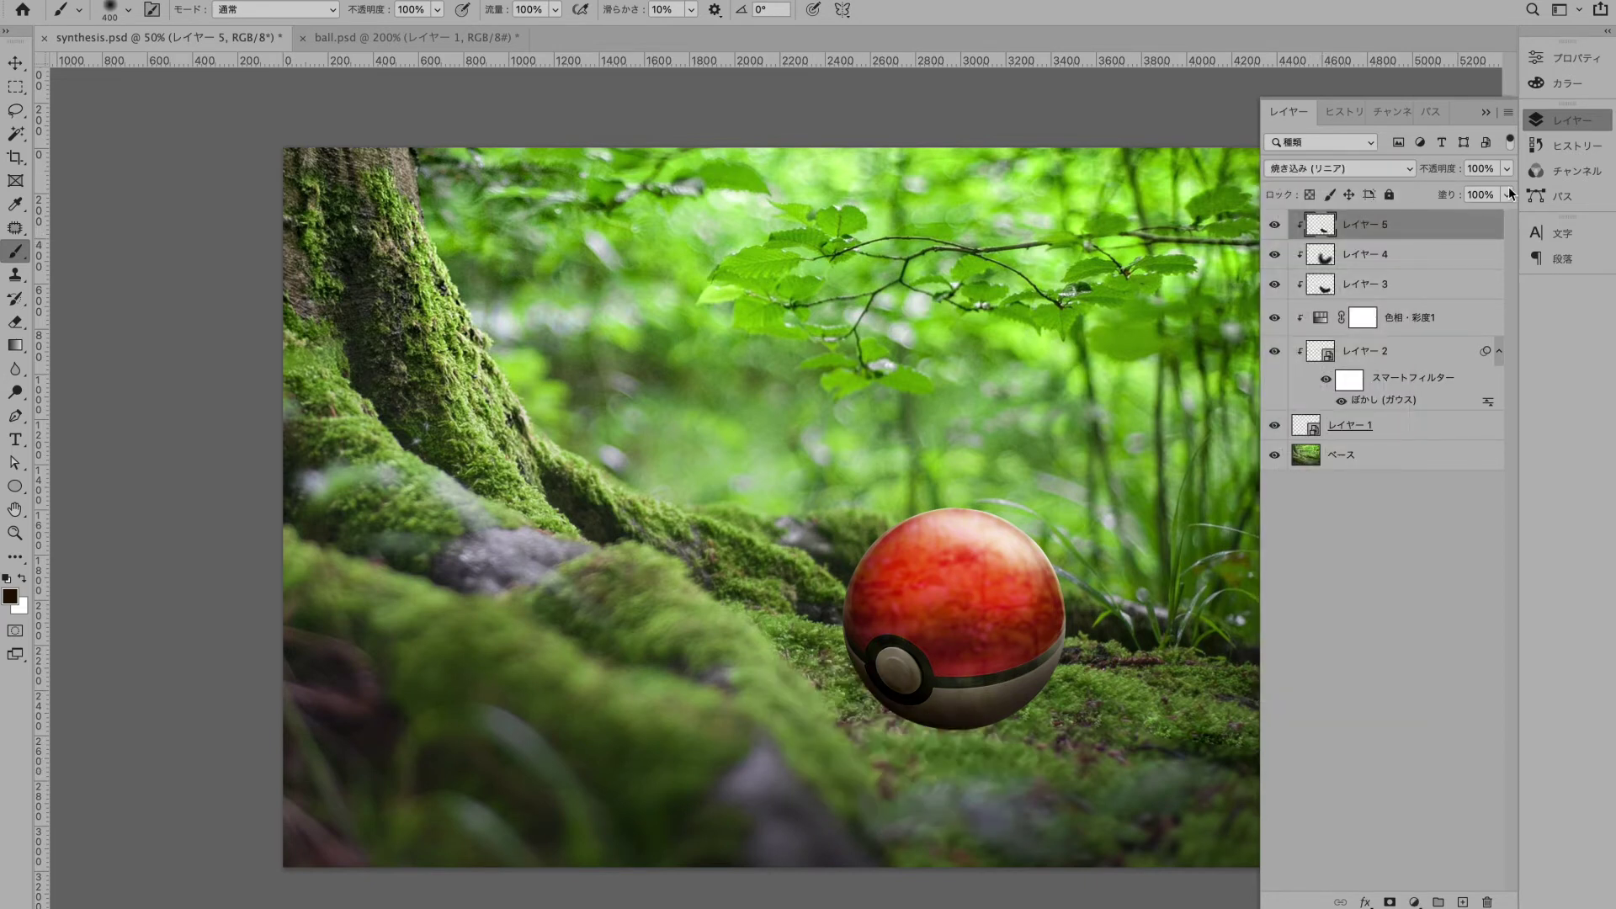
pyautogui.click(1414, 252)
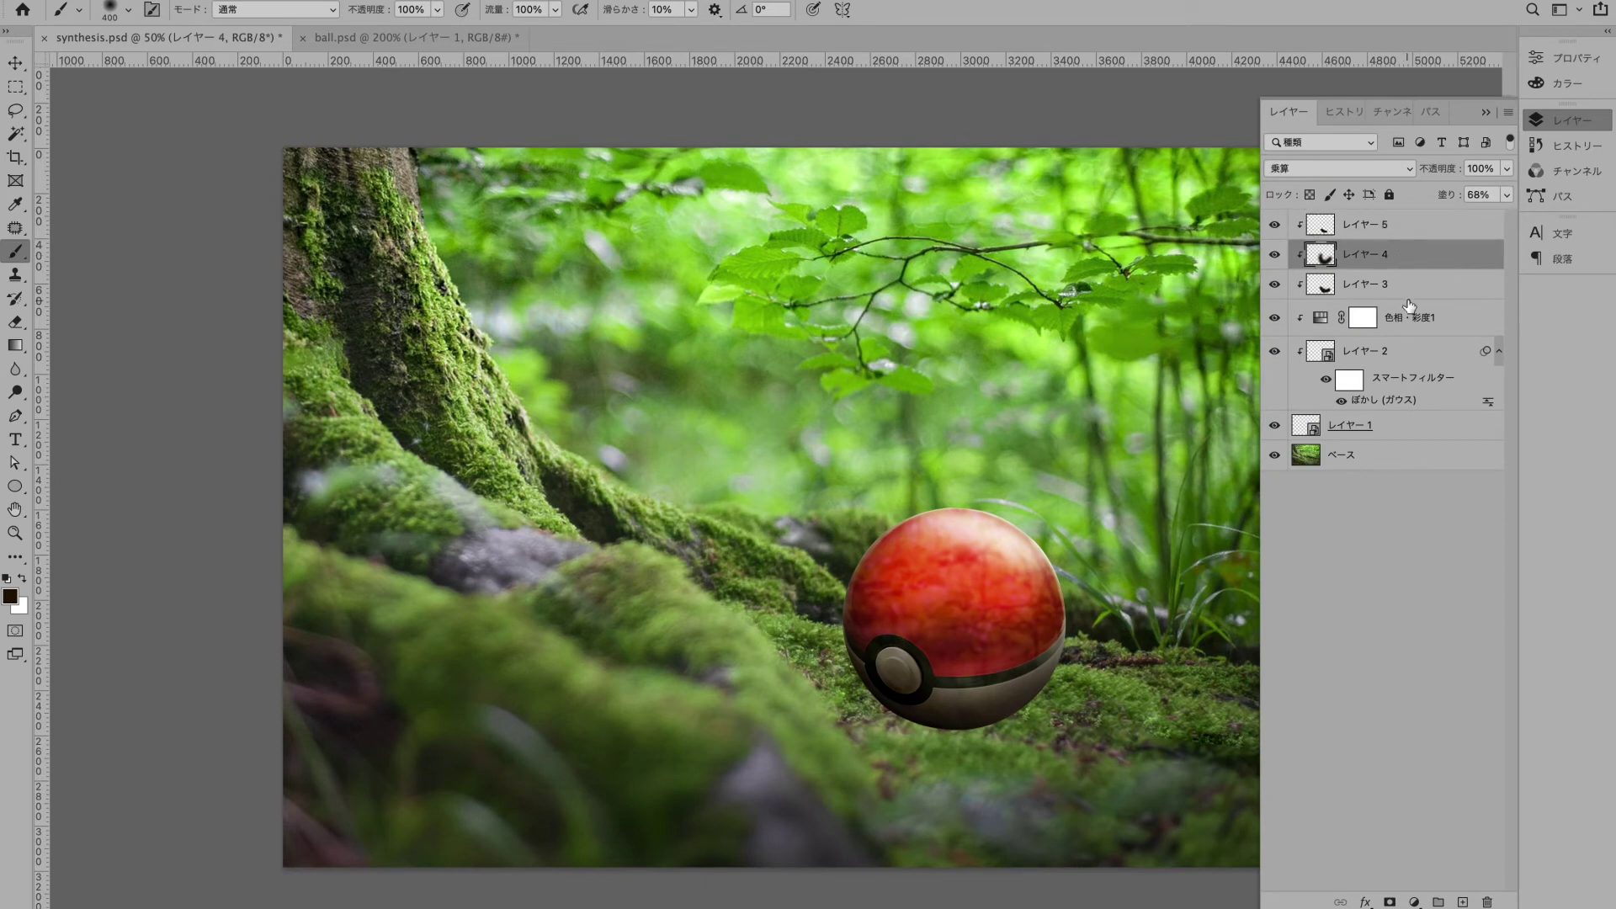
# Step: On a new layer directly above ベース, fill an elliptical selection under the ball with the dark brown as a ground shadow
pyautogui.click(1370, 453)
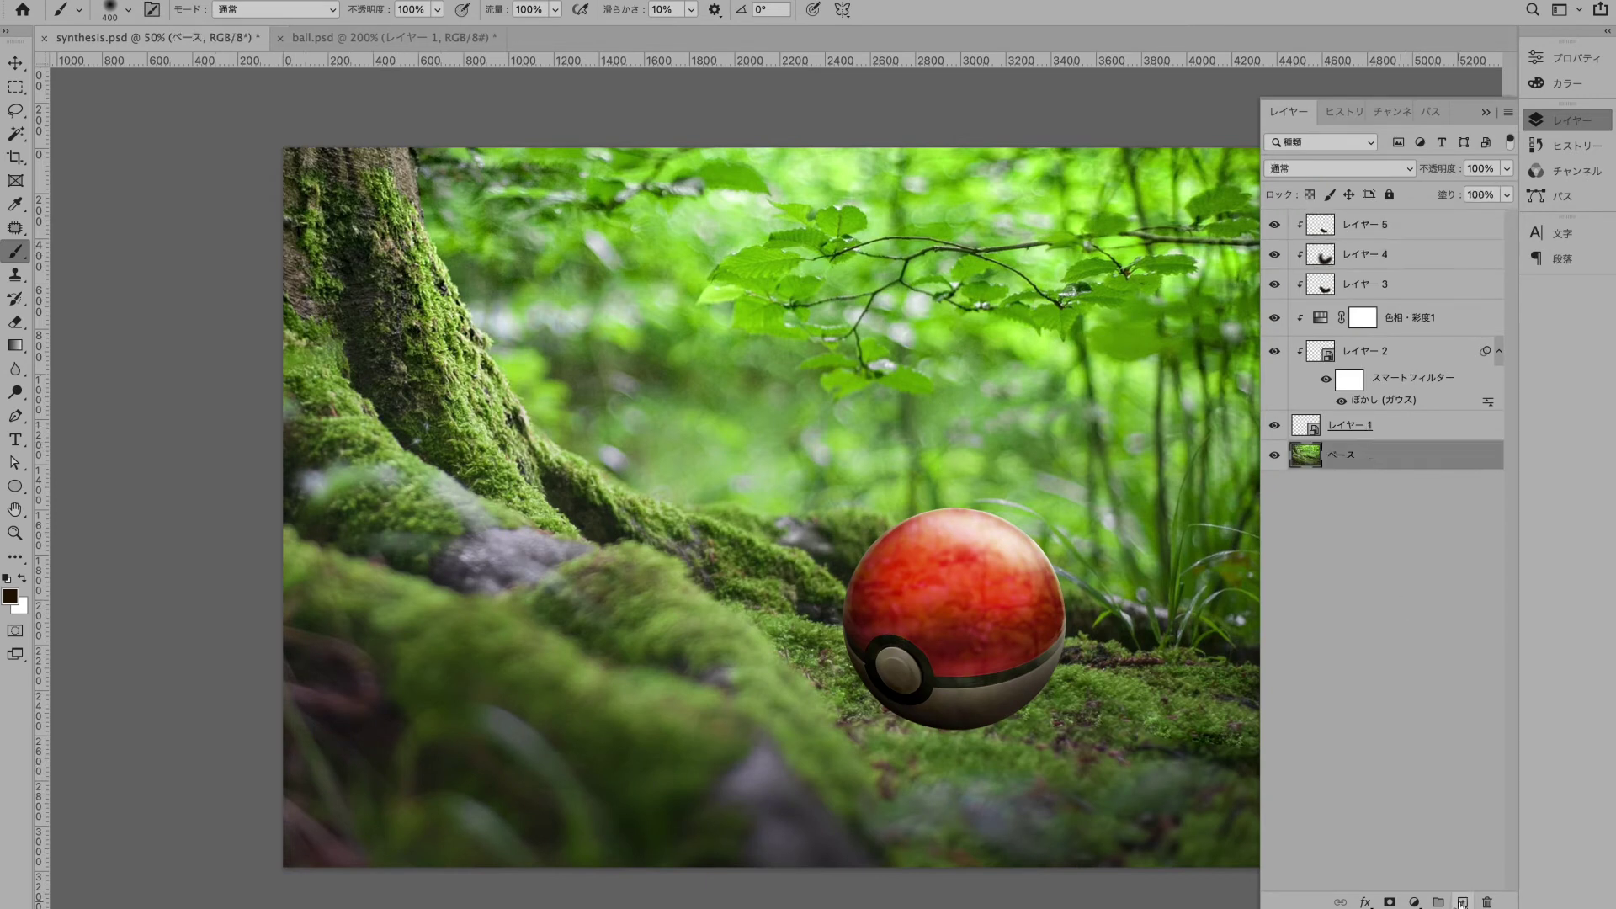
pyautogui.click(1463, 902)
pyautogui.click(15, 87)
pyautogui.click(92, 104)
pyautogui.moveTo(896, 699); pyautogui.dragTo(969, 697)
pyautogui.hotkey('alt', 'Delete')
pyautogui.press('v')
# Step: Soften the ground shadow ellipse on レイヤー 6 with a ぼかし (ガウス) (Gaussian Blur)
pyautogui.click(471, 1)
pyautogui.moveTo(617, 245)
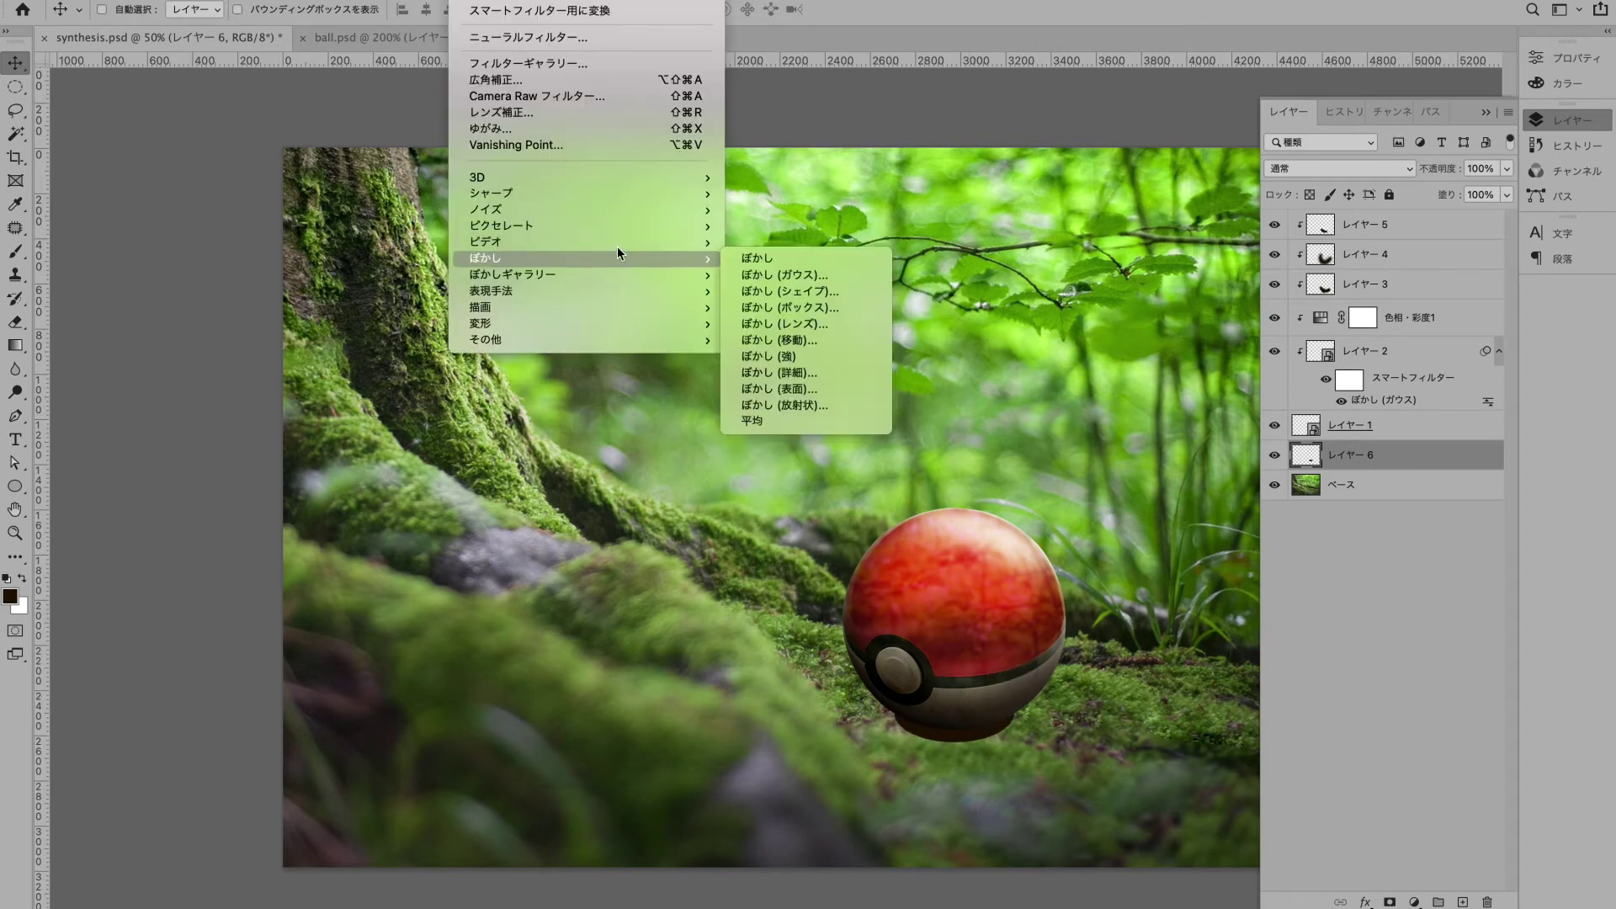
pyautogui.click(756, 273)
pyautogui.click(1220, 223)
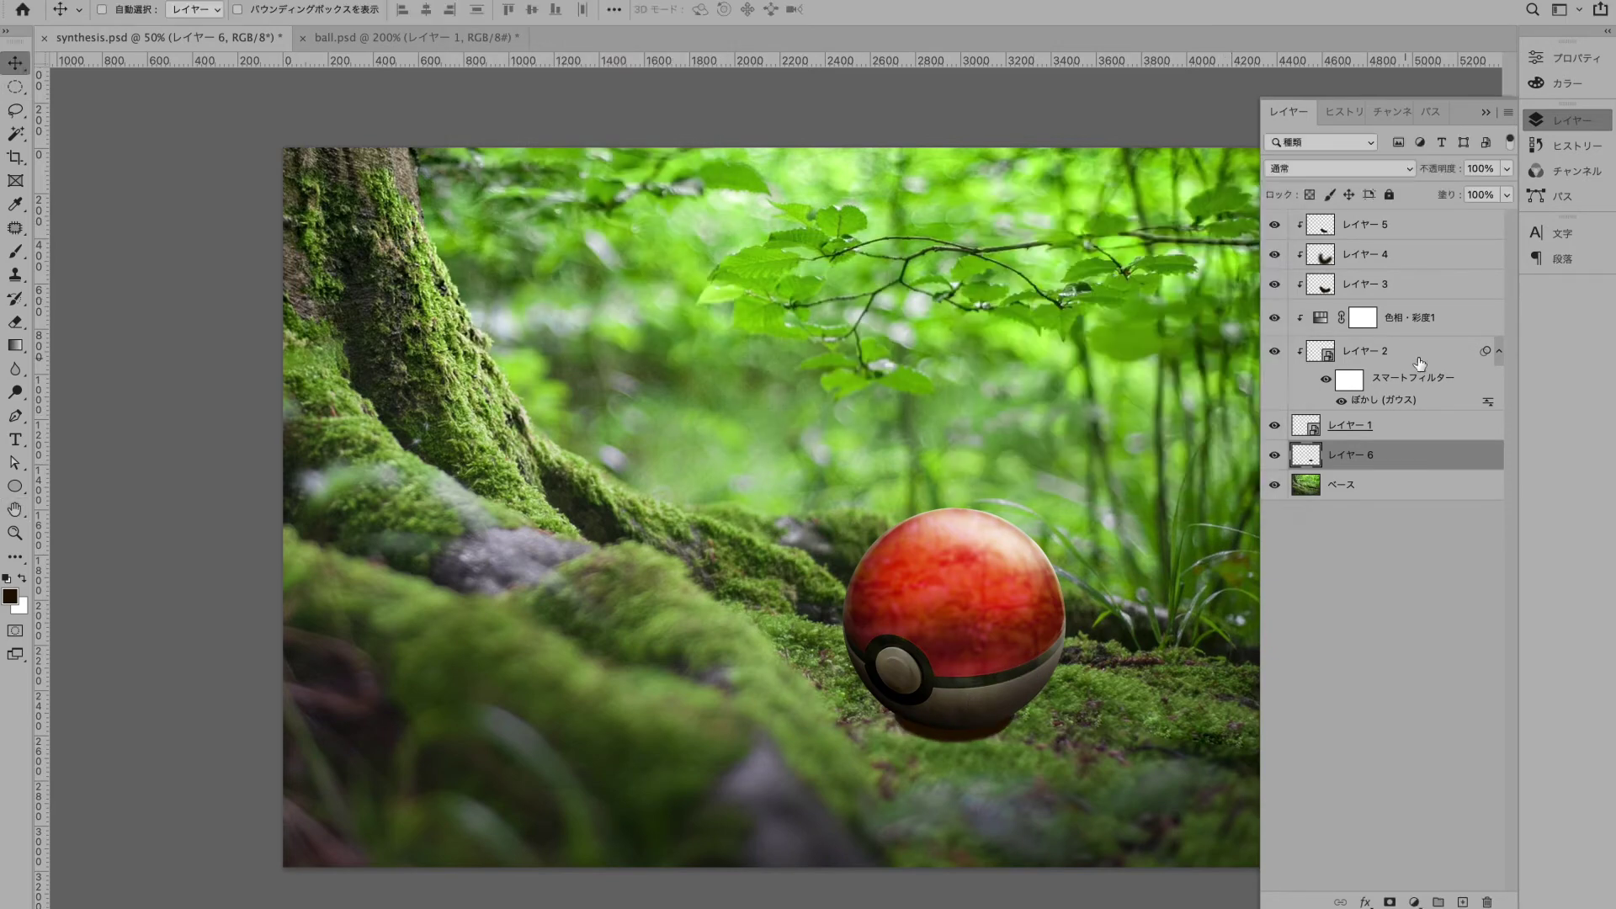
# Step: Set the ground shadow layer レイヤー 6 to 焼き込み (リニア) with 34% fill
pyautogui.click(1338, 169)
pyautogui.click(1309, 265)
pyautogui.click(1506, 194)
pyautogui.moveTo(1452, 219); pyautogui.dragTo(1450, 218)
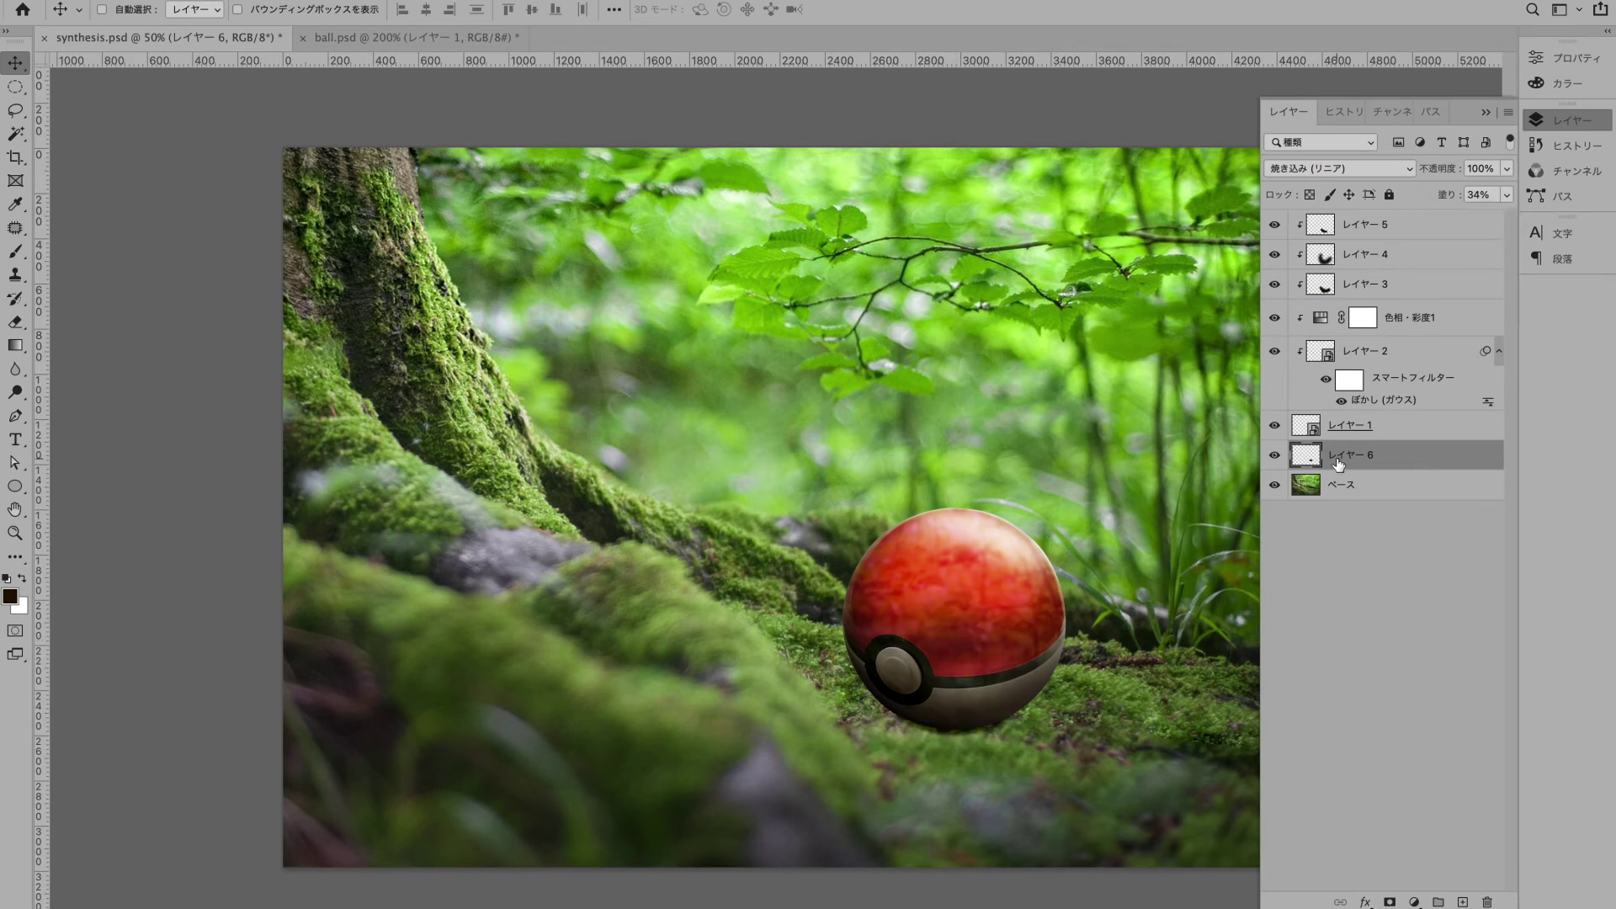
# Step: Transform the ground shadow slightly downward and blur it again with a ぼかし (ガウス) radius of about 27.5 px
pyautogui.press('super+t')
pyautogui.moveTo(953, 671); pyautogui.dragTo(953, 682)
pyautogui.press('Return')
pyautogui.click(468, 1)
pyautogui.moveTo(496, 259)
pyautogui.click(766, 277)
pyautogui.moveTo(1071, 470); pyautogui.dragTo(1064, 471)
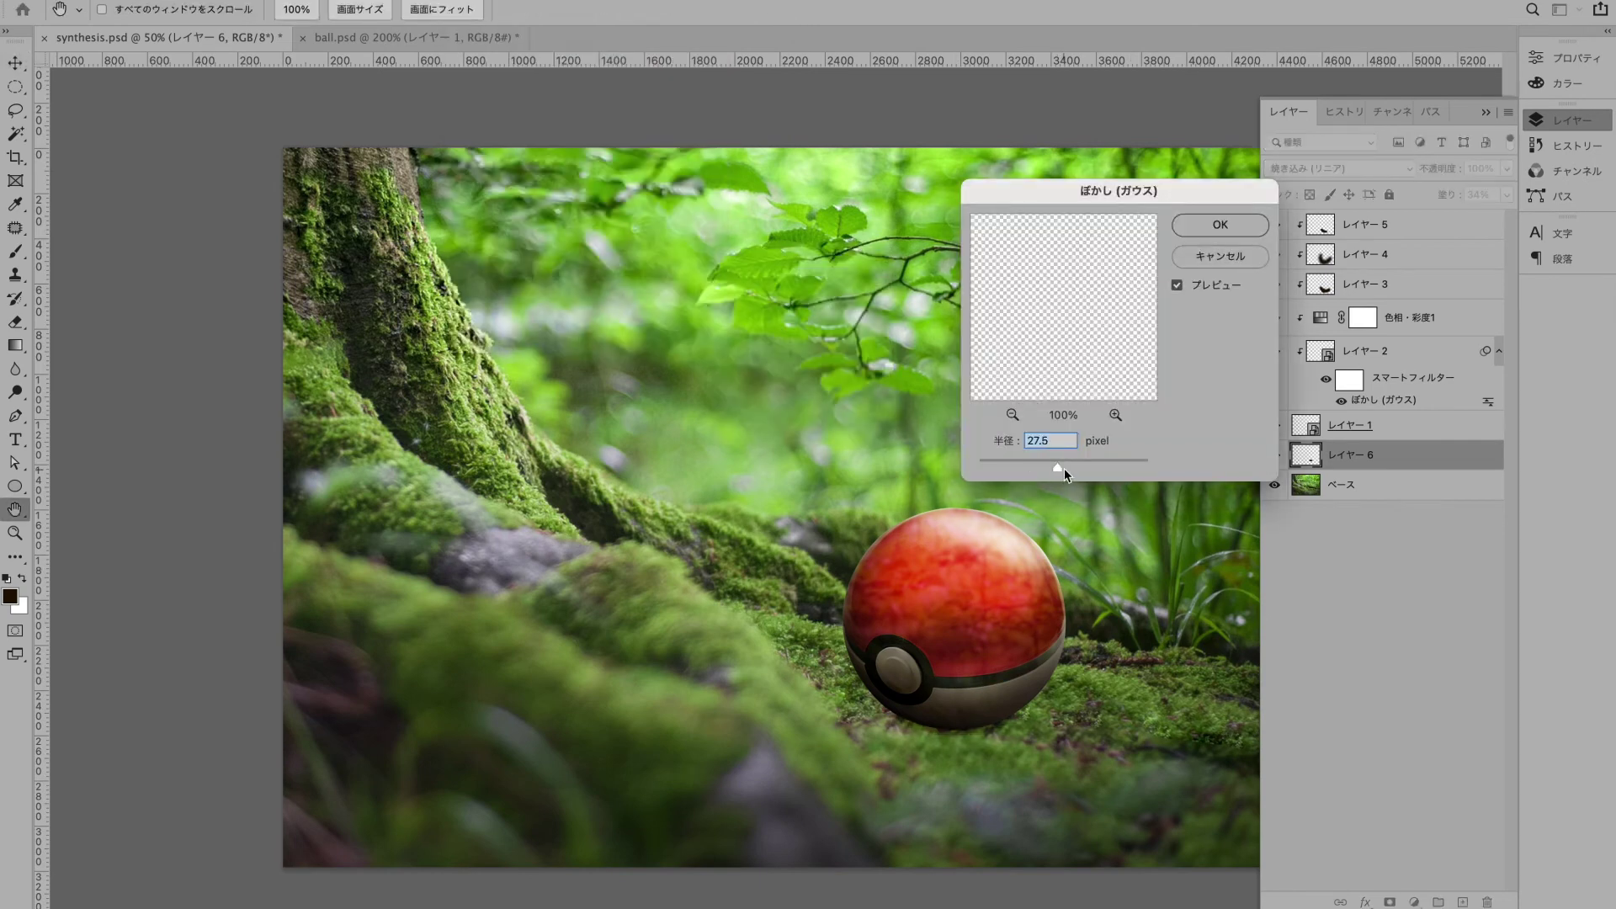
pyautogui.click(1249, 229)
# Step: Duplicate the ground shadow, place the copy beneath レイヤー 6, and enlarge it into a wider shadow
pyautogui.press('super+j')
pyautogui.press('super+bracketleft')
pyautogui.press('super+t')
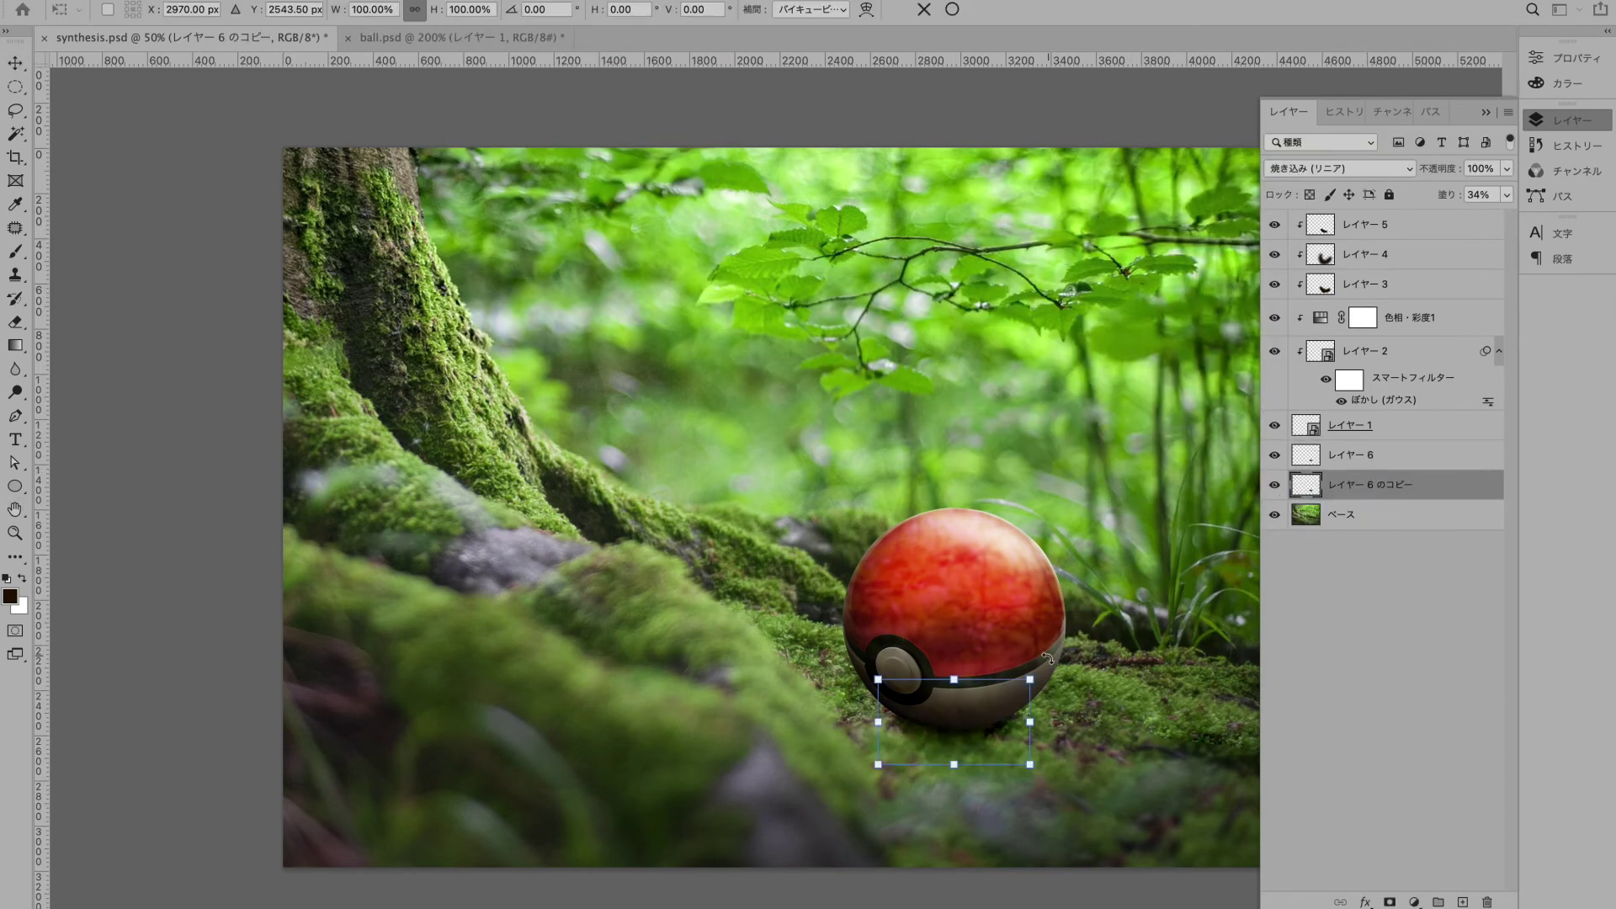
pyautogui.moveTo(1047, 661); pyautogui.dragTo(1062, 648)
pyautogui.press('Return')
pyautogui.press('super+t')
pyautogui.moveTo(938, 659); pyautogui.dragTo(937, 638)
pyautogui.press('Return')
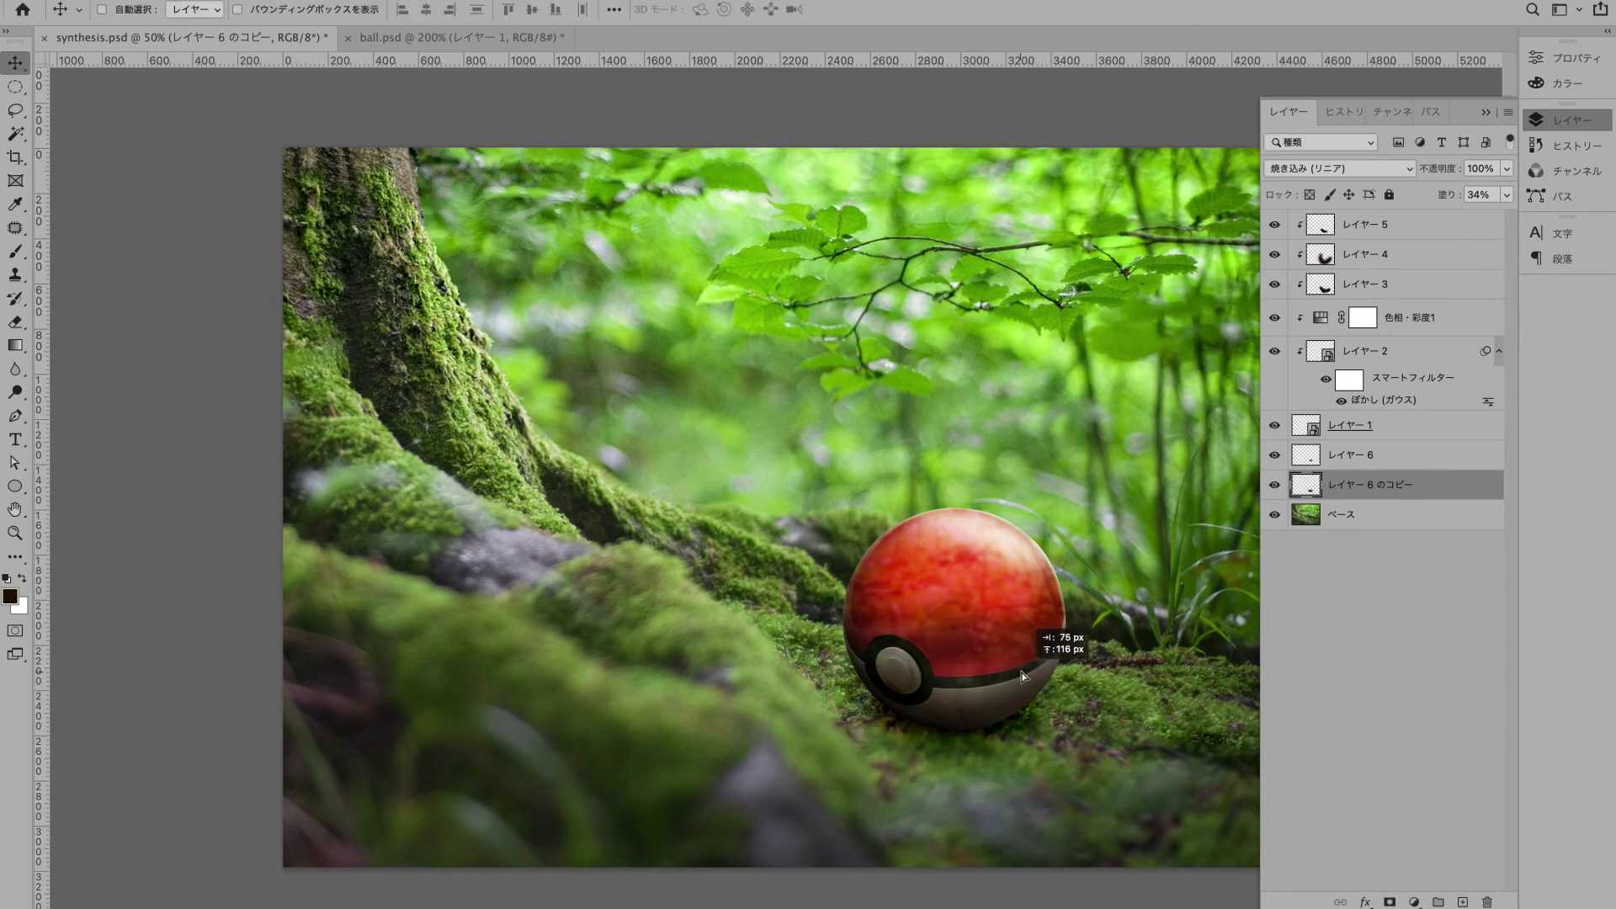
# Step: Reposition the enlarged shadow copy under the ball and flatten it slightly from its upper edge
pyautogui.press('super+t')
pyautogui.press('Return')
pyautogui.click(1047, 675)
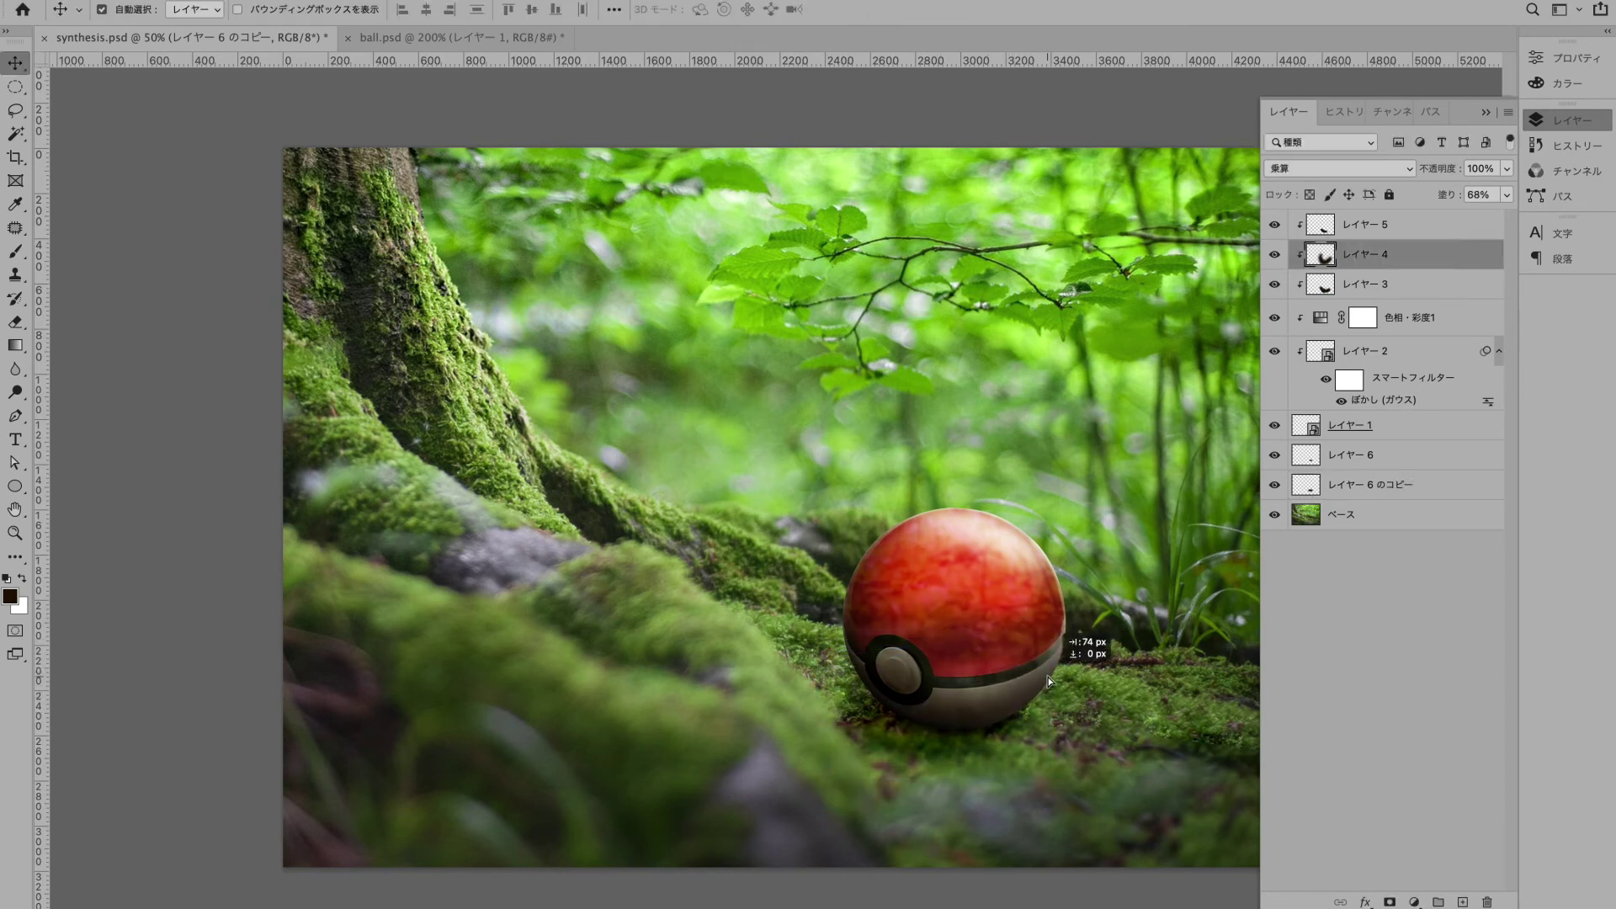
pyautogui.moveTo(1001, 745); pyautogui.dragTo(969, 754)
pyautogui.press('super+t')
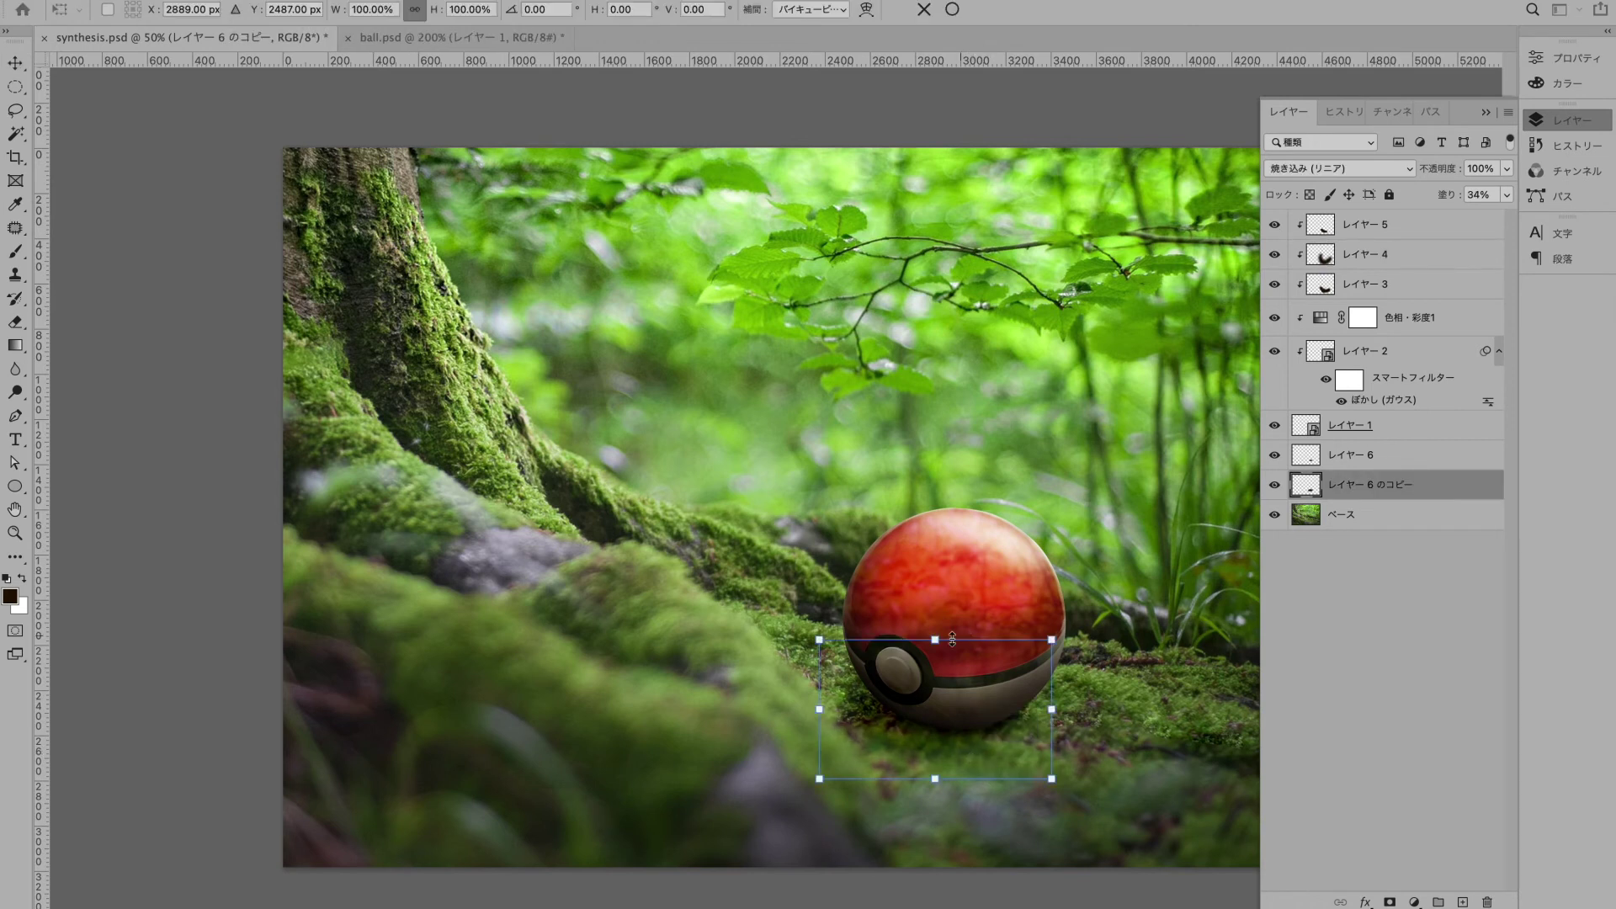
pyautogui.moveTo(935, 640); pyautogui.dragTo(941, 654)
pyautogui.press('Return')
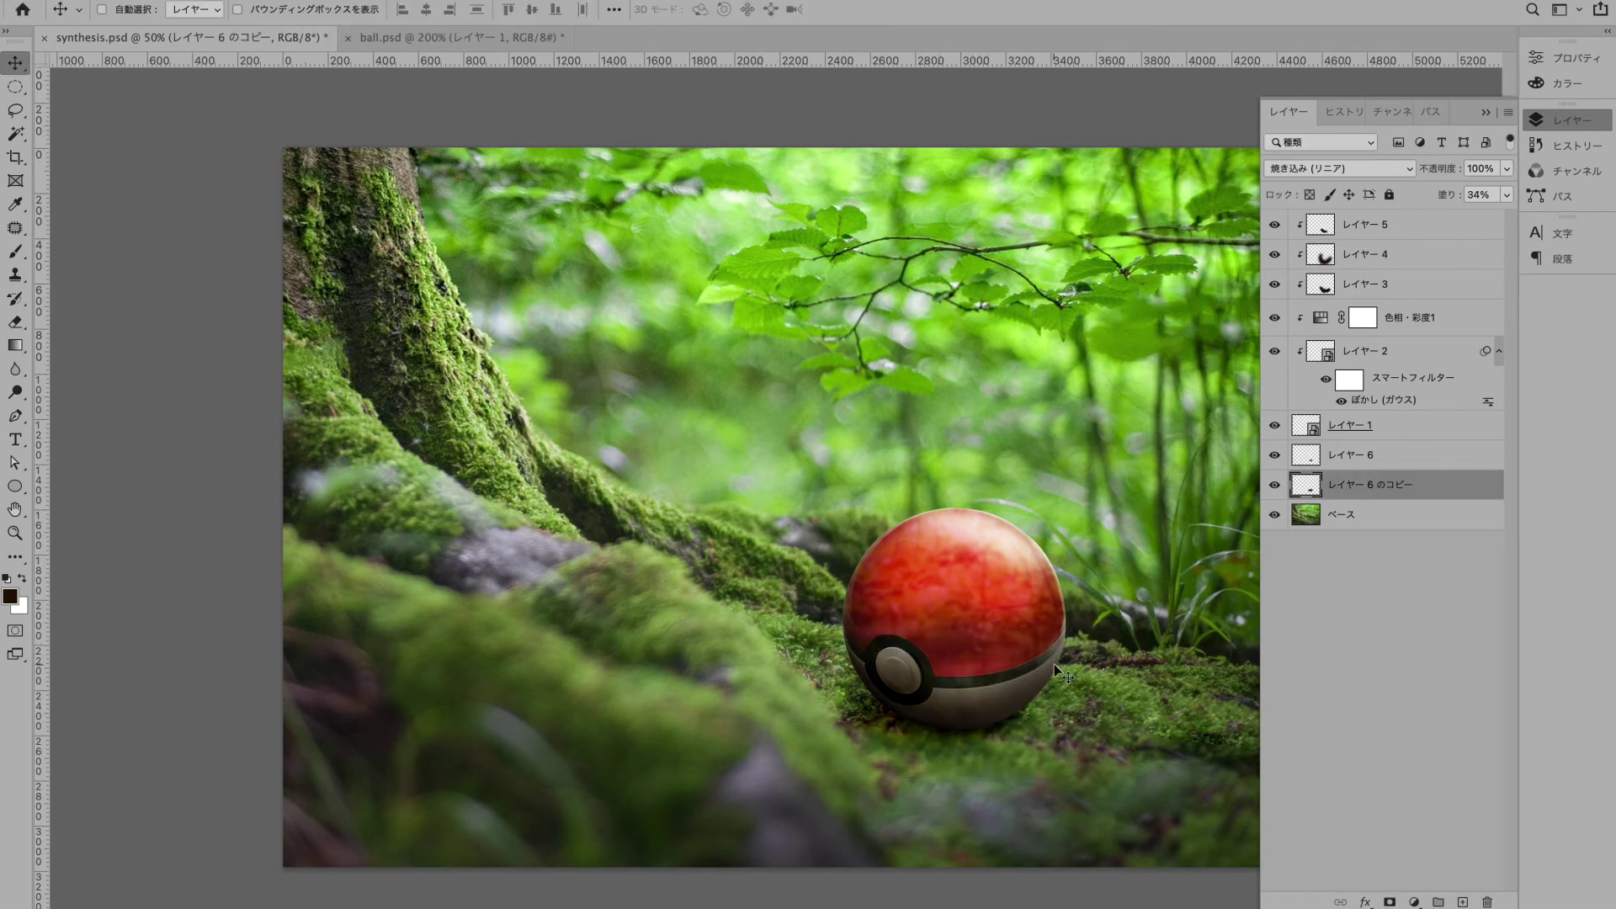
pyautogui.click(1094, 665)
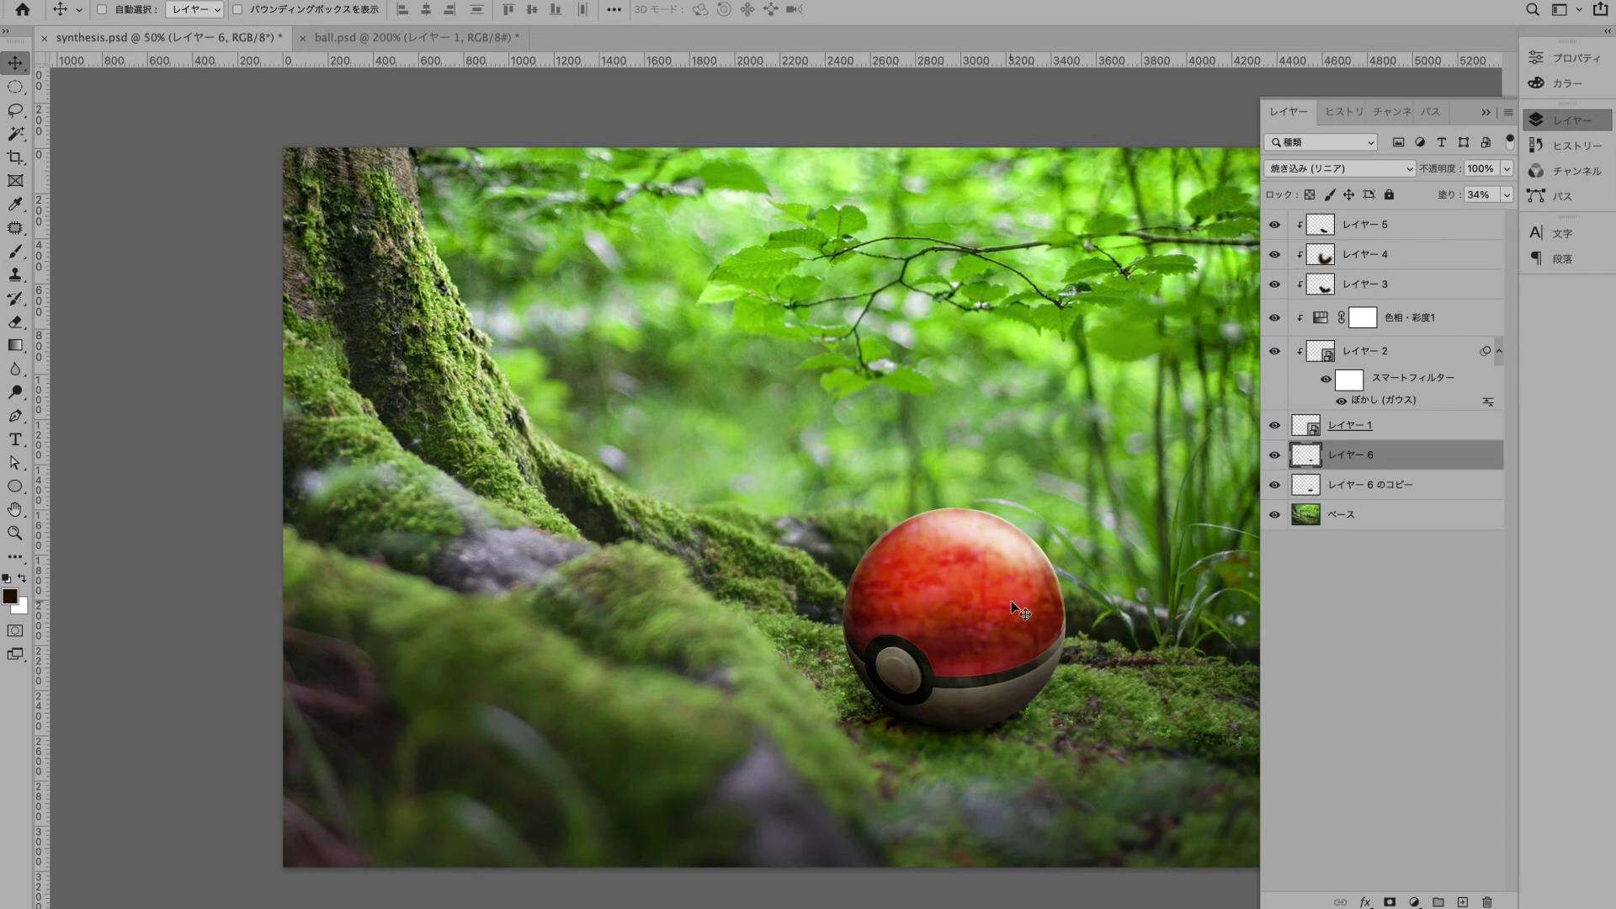
# Step: Add a clipped レベル補正 (Levels) adjustment above 色相・彩度1 with input levels 14, 0.88 and 249
pyautogui.click(1380, 350)
pyautogui.click(1398, 317)
pyautogui.click(1415, 902)
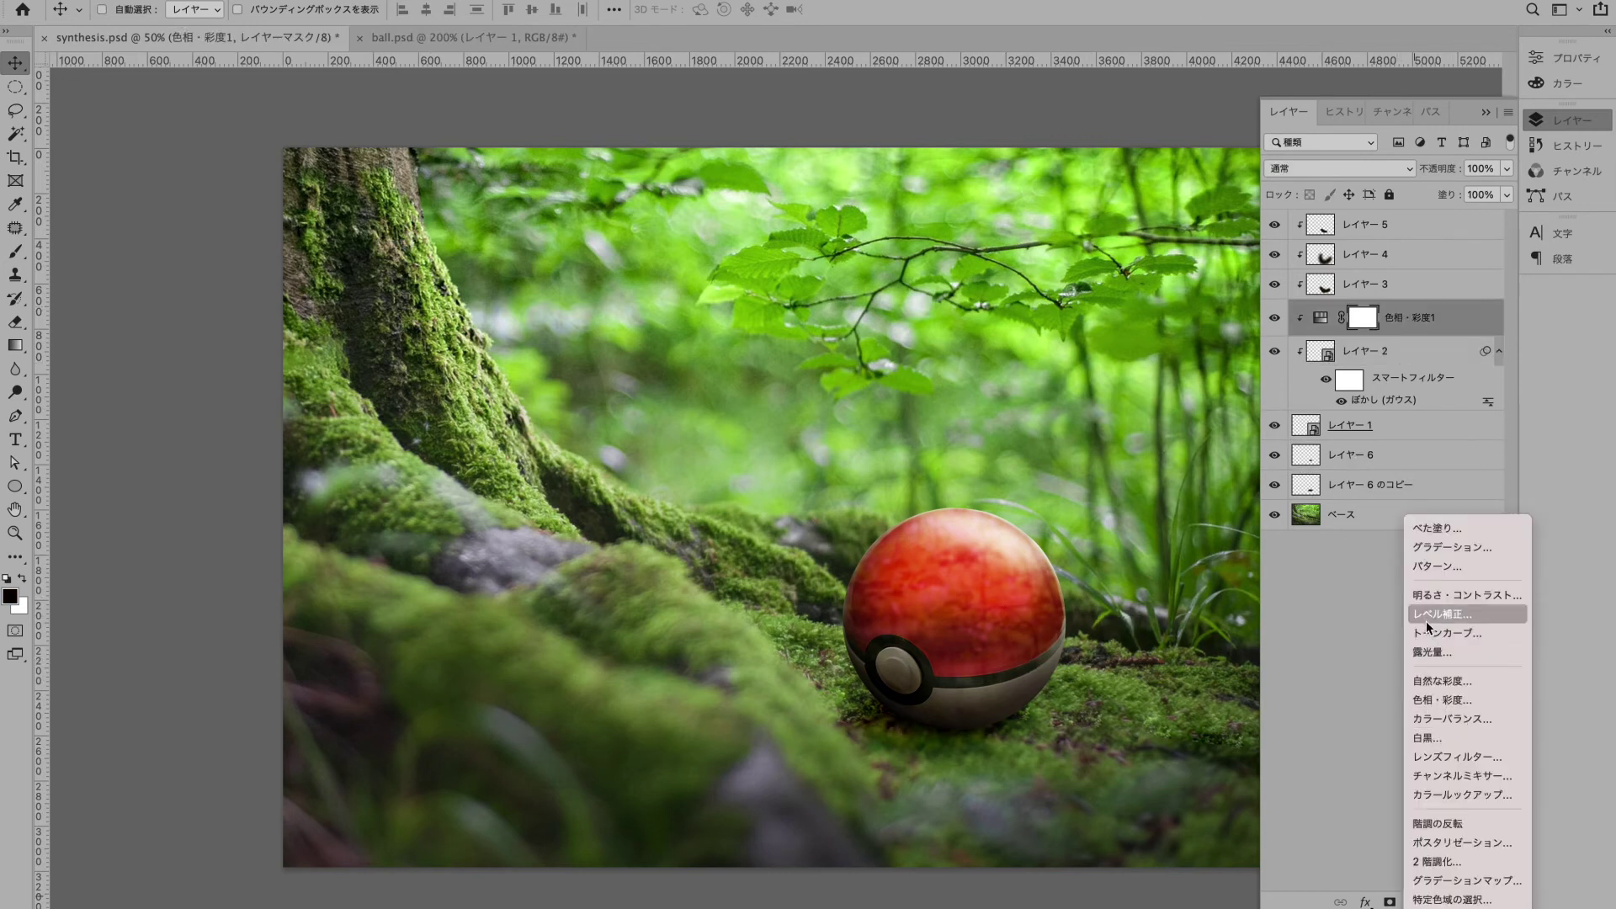
pyautogui.click(1431, 623)
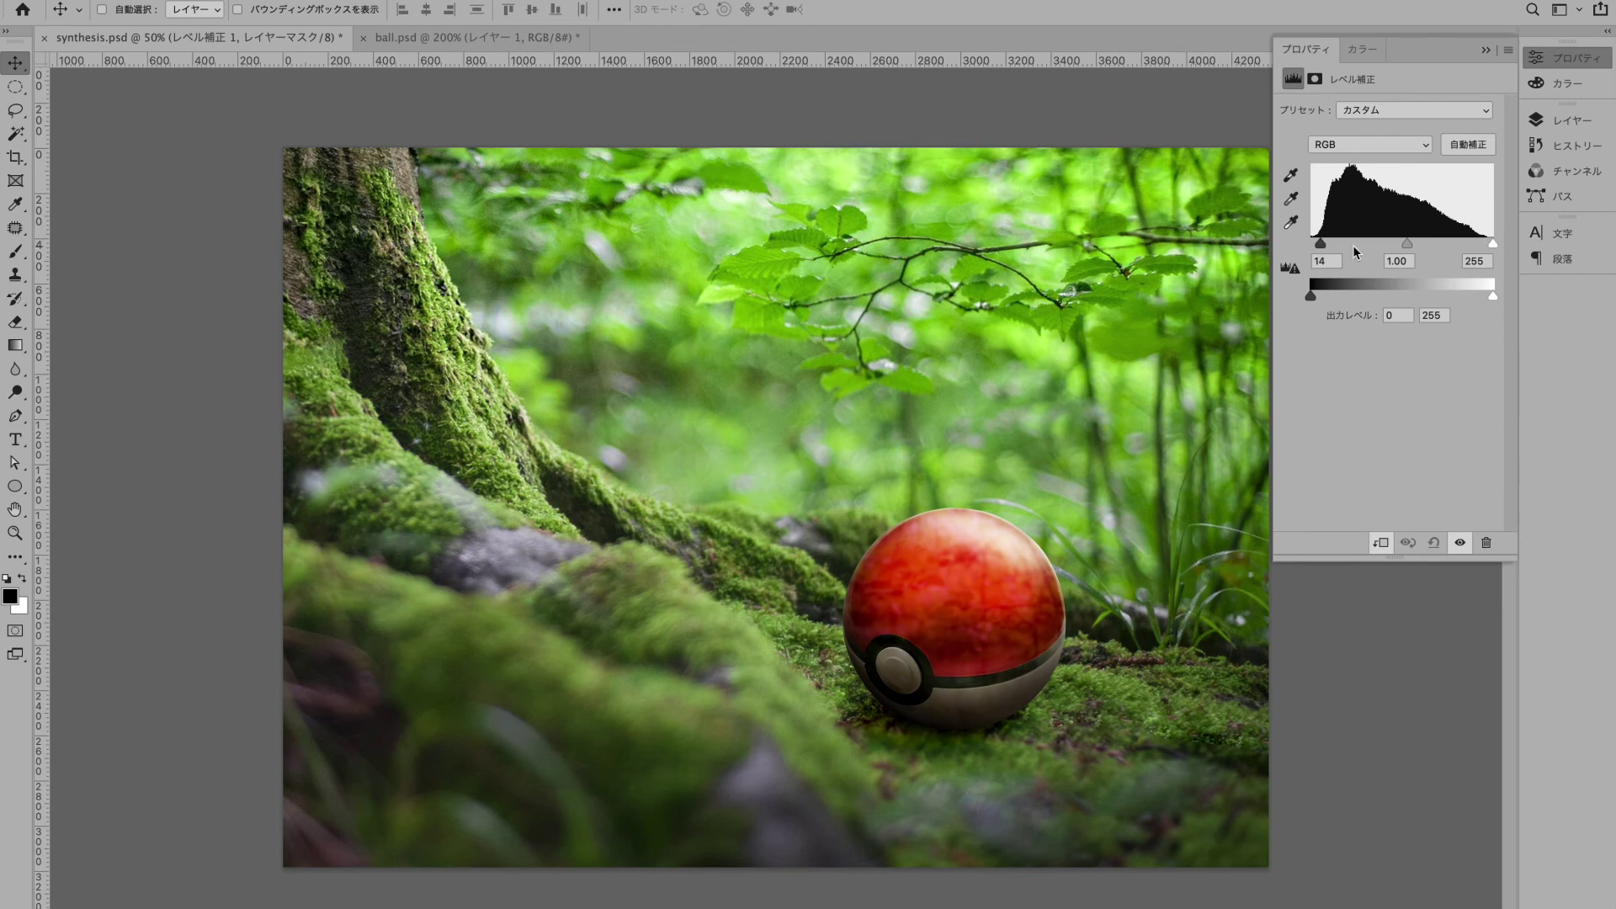
pyautogui.moveTo(1408, 244); pyautogui.dragTo(1487, 244)
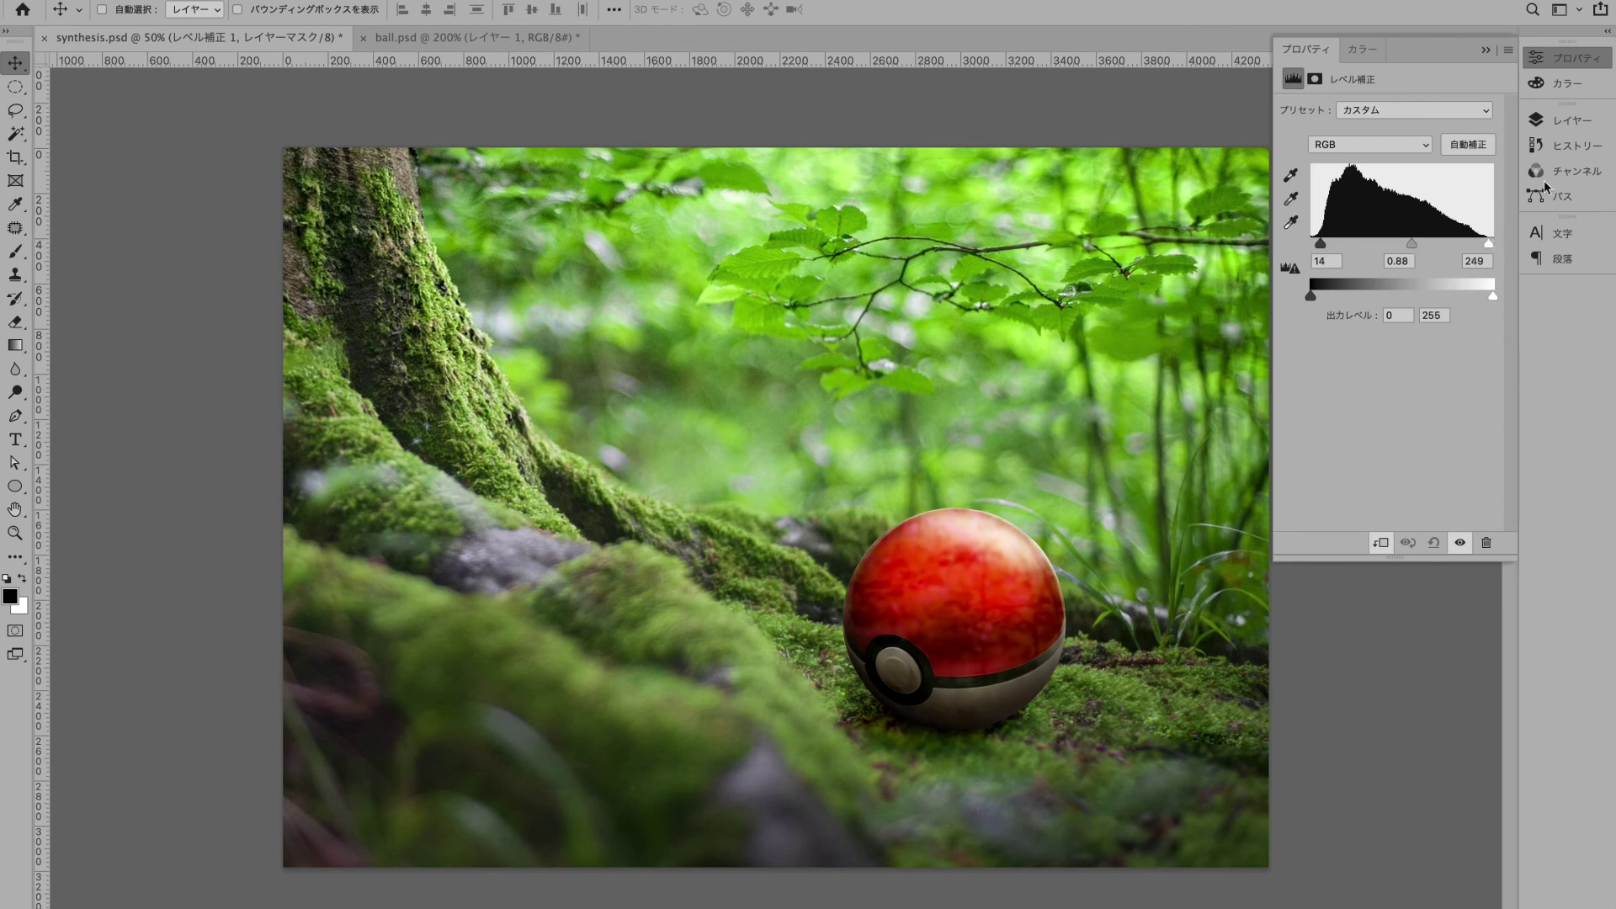
pyautogui.click(1558, 123)
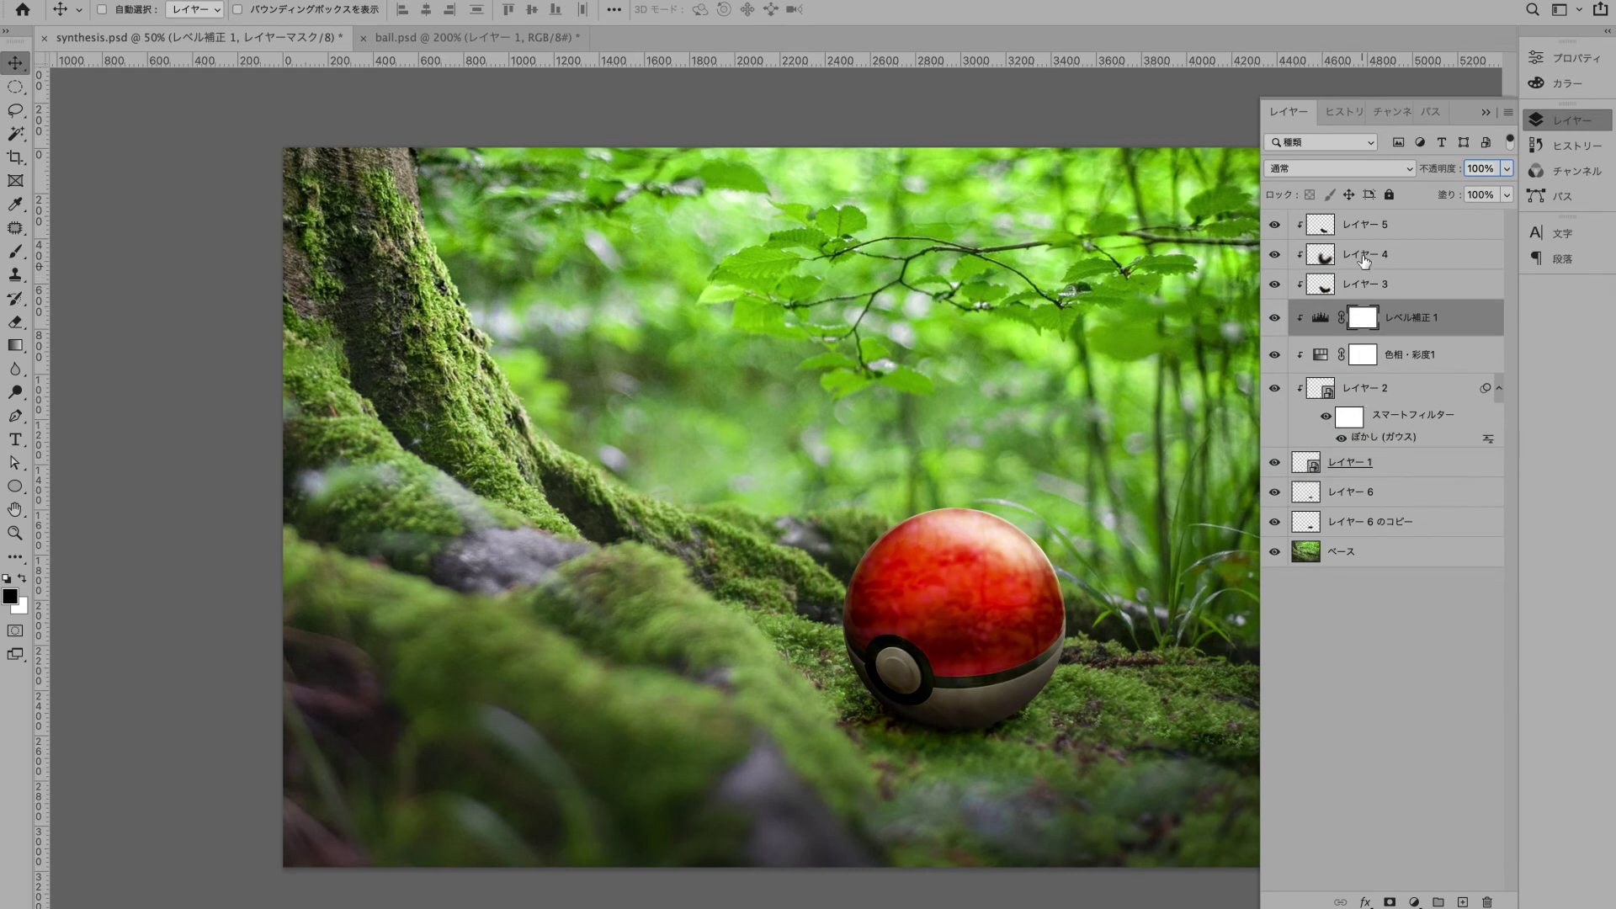
# Step: Add a レンズフィルター (Photo Filter) adjustment layer above レイヤー 5 and give it a custom blue filter color
pyautogui.click(1363, 224)
pyautogui.click(1416, 902)
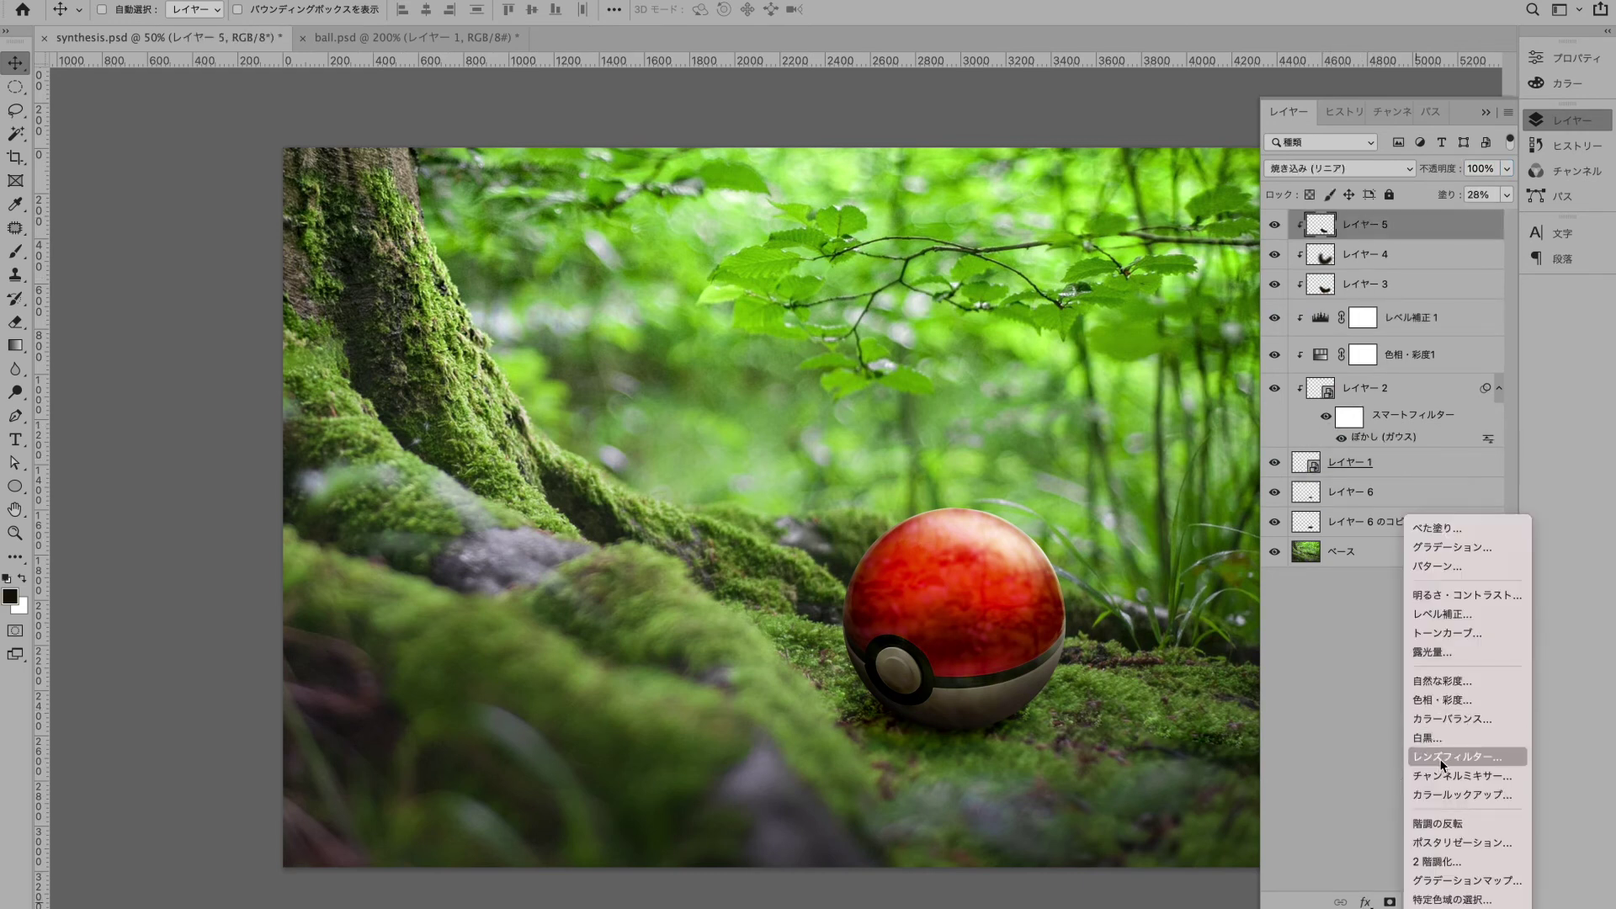
pyautogui.click(1442, 756)
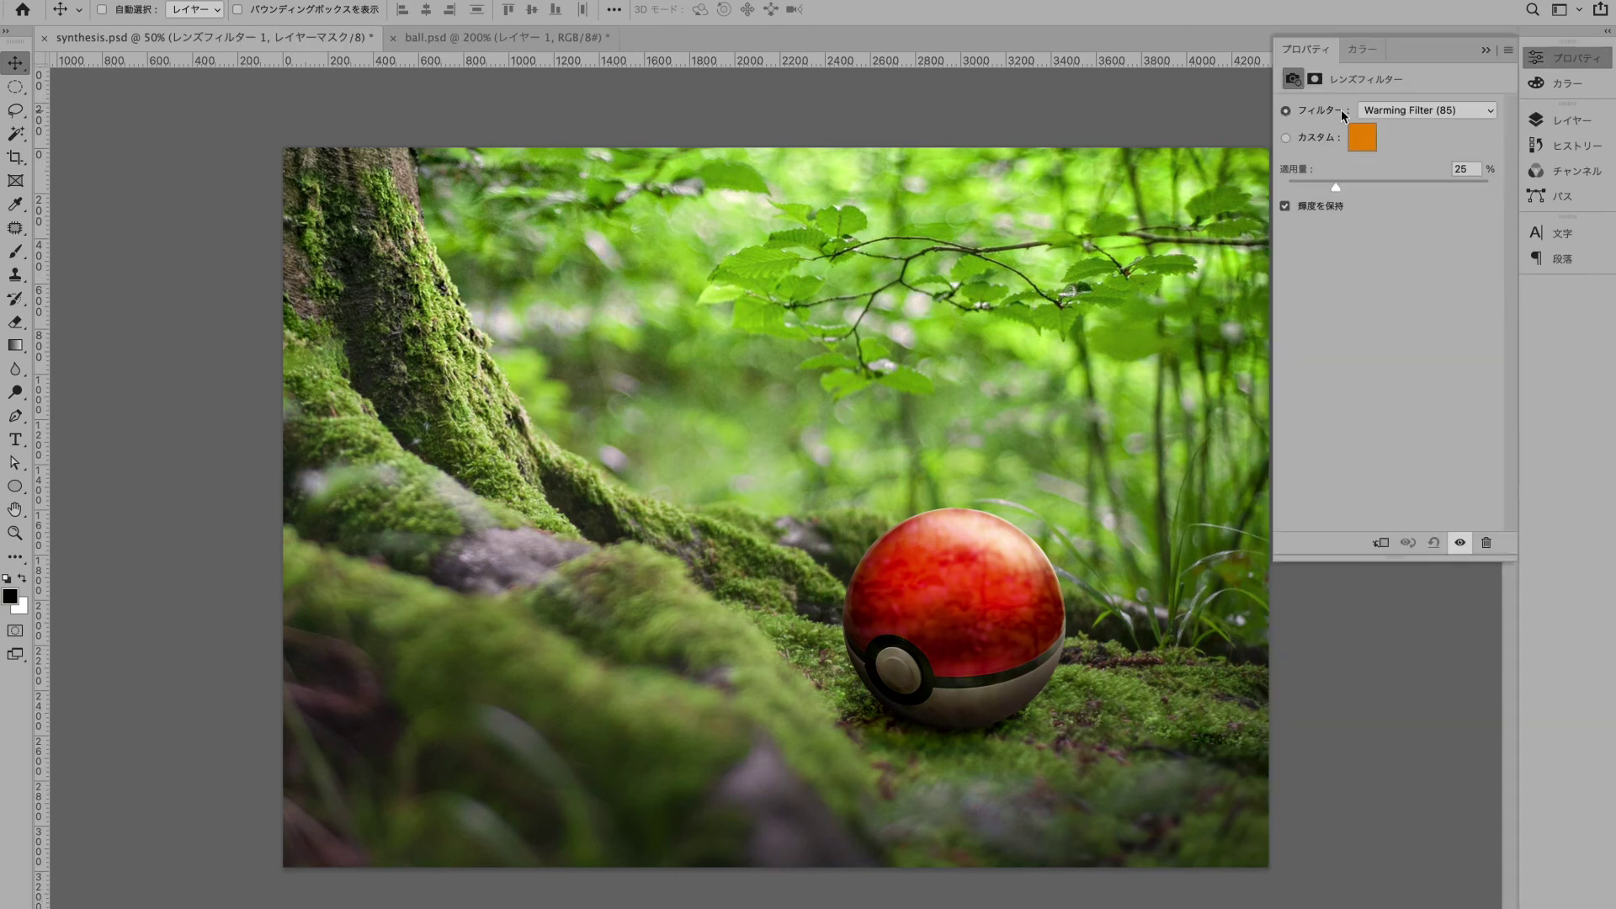
pyautogui.click(1370, 139)
pyautogui.click(1309, 668)
pyautogui.click(1466, 553)
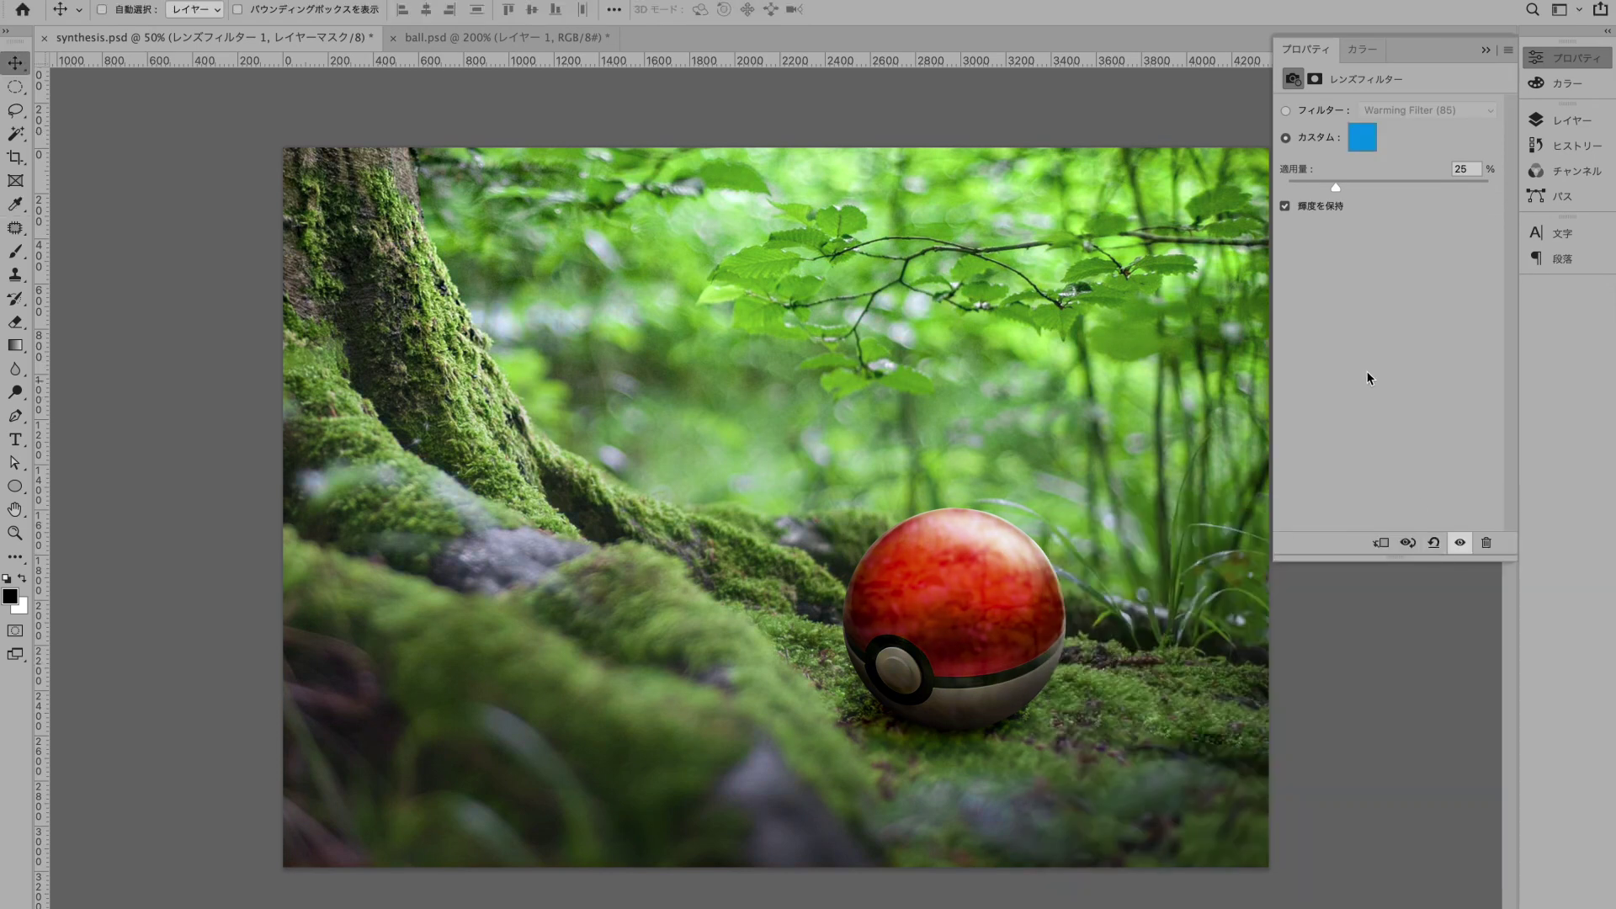
# Step: Readjust the custom blue color of the レンズフィルター (Photo Filter) adjustment and accept the new shade
pyautogui.click(1356, 140)
pyautogui.click(1285, 651)
pyautogui.moveTo(1326, 677); pyautogui.dragTo(1322, 667)
pyautogui.click(1448, 562)
pyautogui.click(1564, 120)
# Step: Compare the image's tones with and without the レンズフィルター 1 adjustment
pyautogui.click(1275, 228)
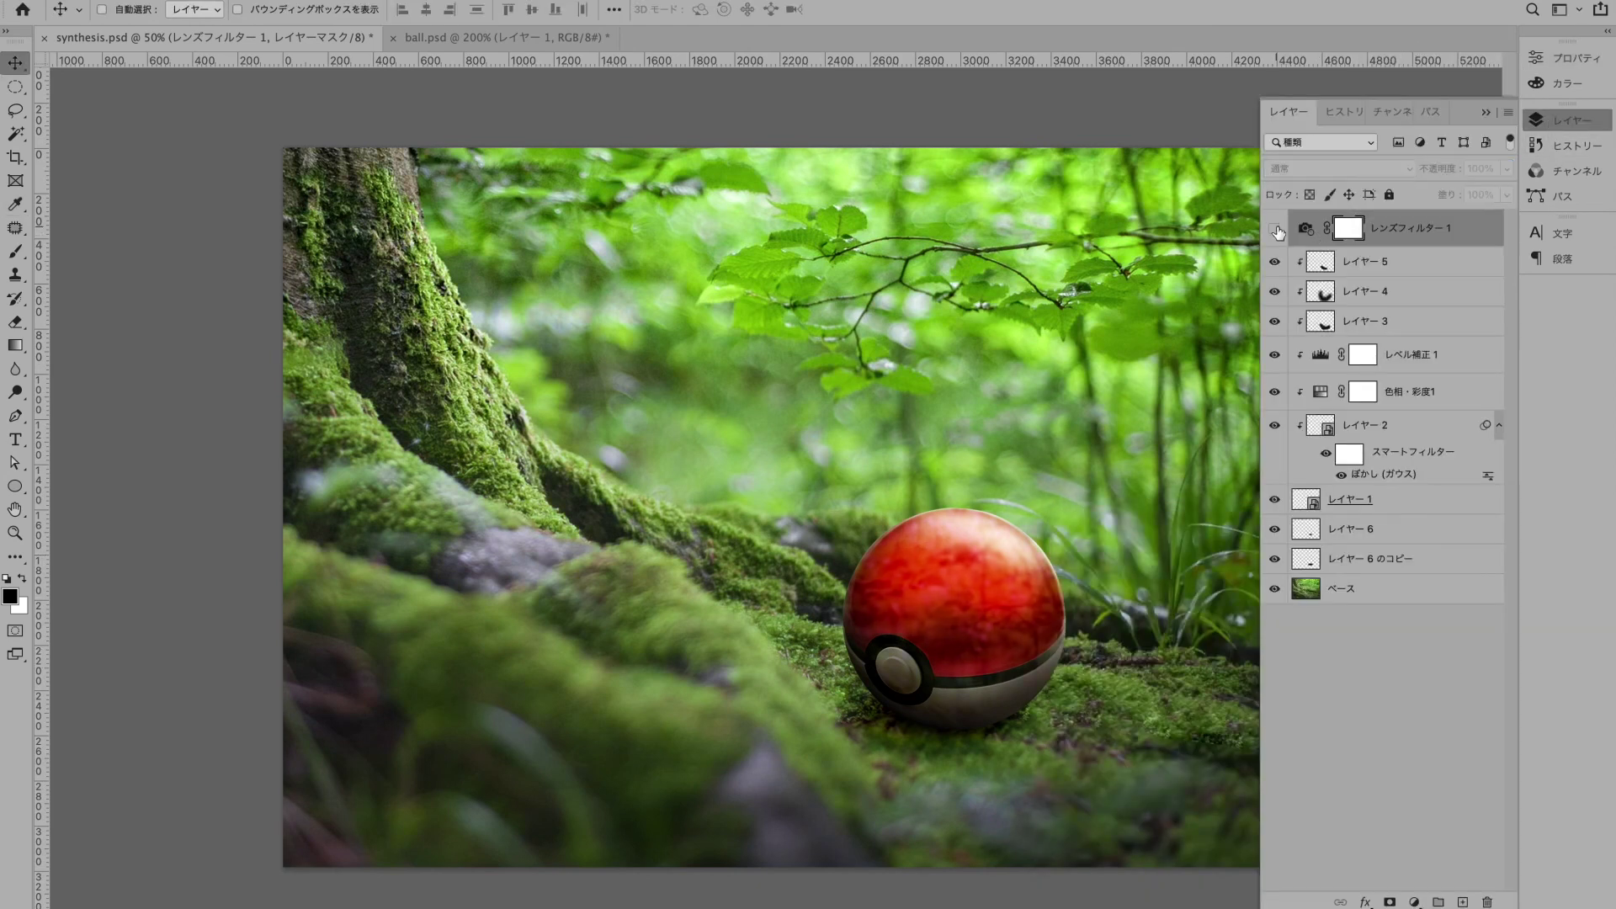
pyautogui.click(1276, 228)
pyautogui.click(1276, 228)
pyautogui.click(1276, 228)
pyautogui.click(1306, 228)
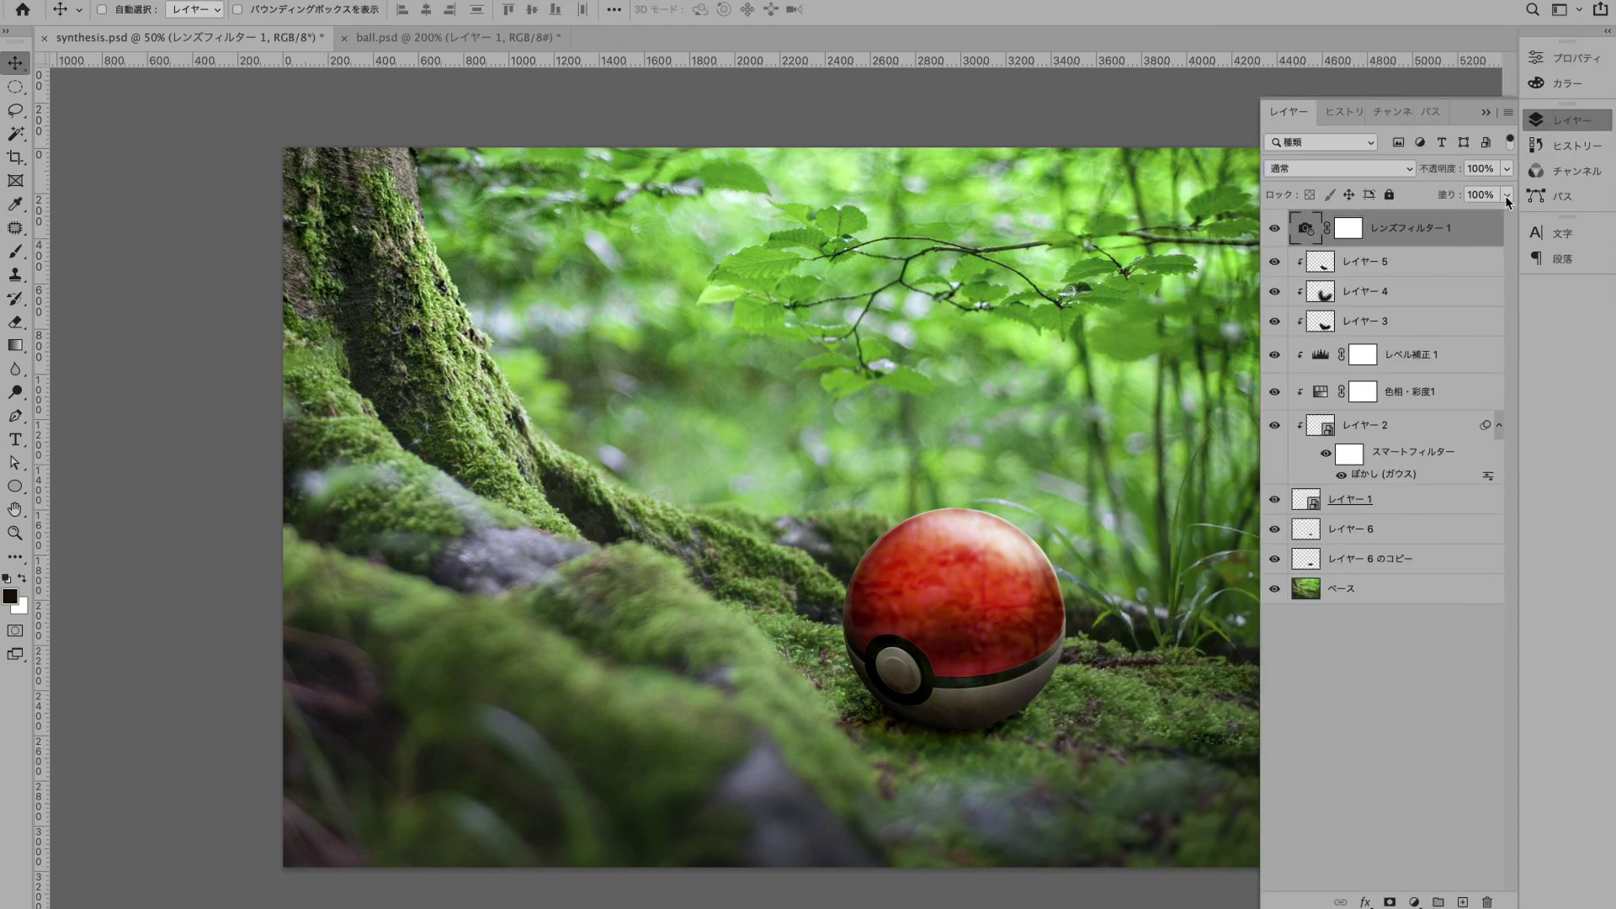
# Step: Shift the ground shadow on レイヤー 6 about 20 px downward beneath the ball, and select its copy
pyautogui.click(1447, 261)
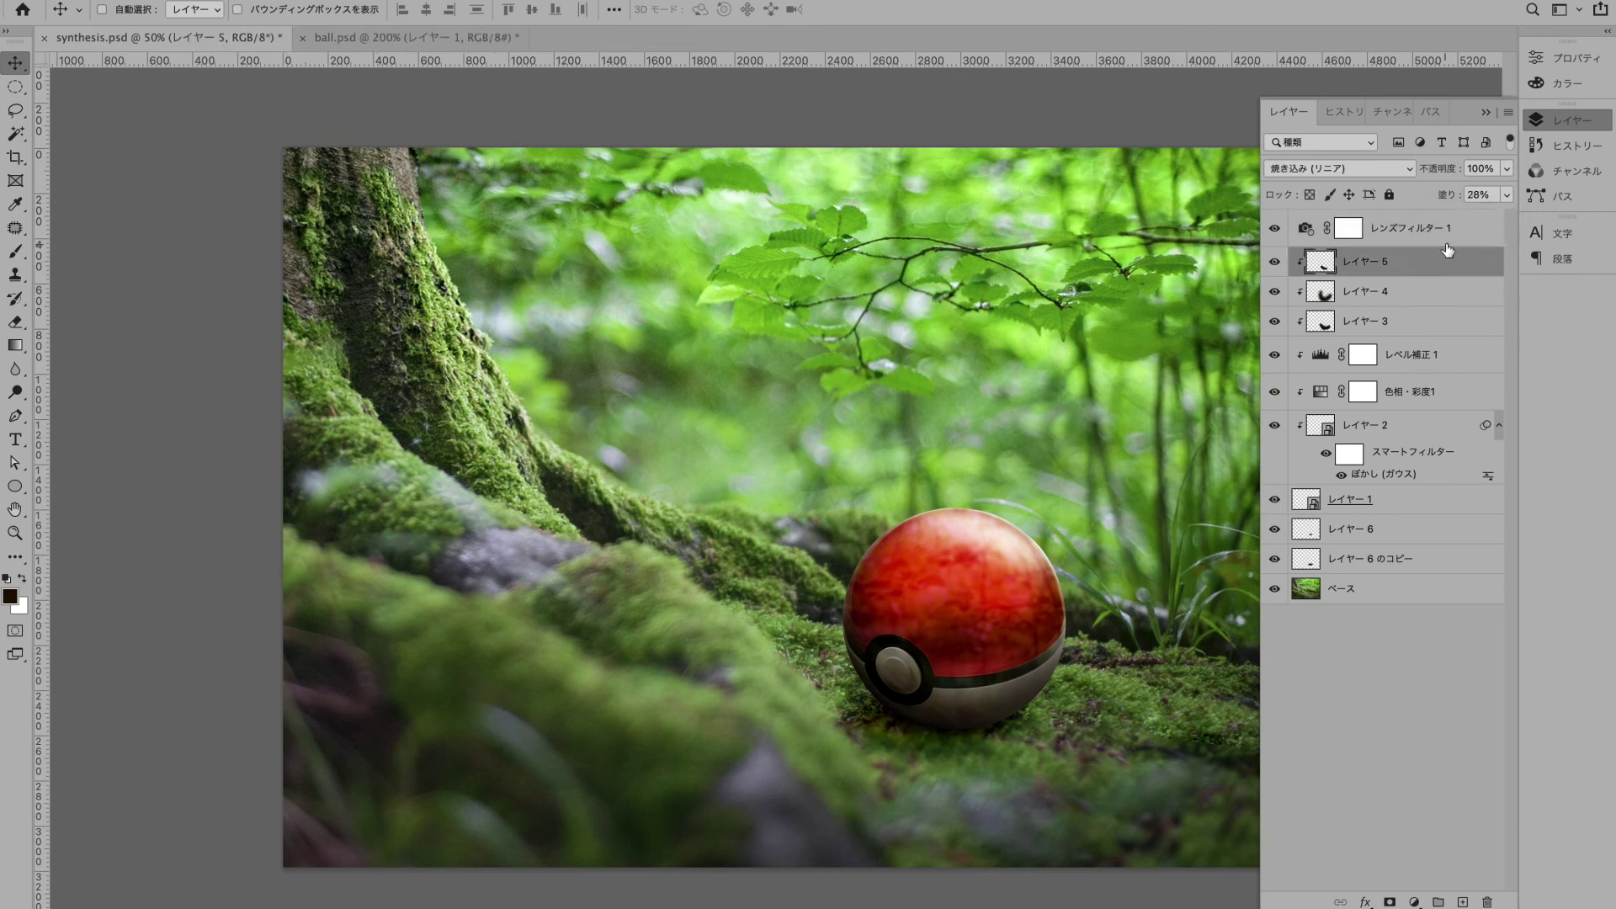
pyautogui.click(1441, 234)
pyautogui.click(1347, 530)
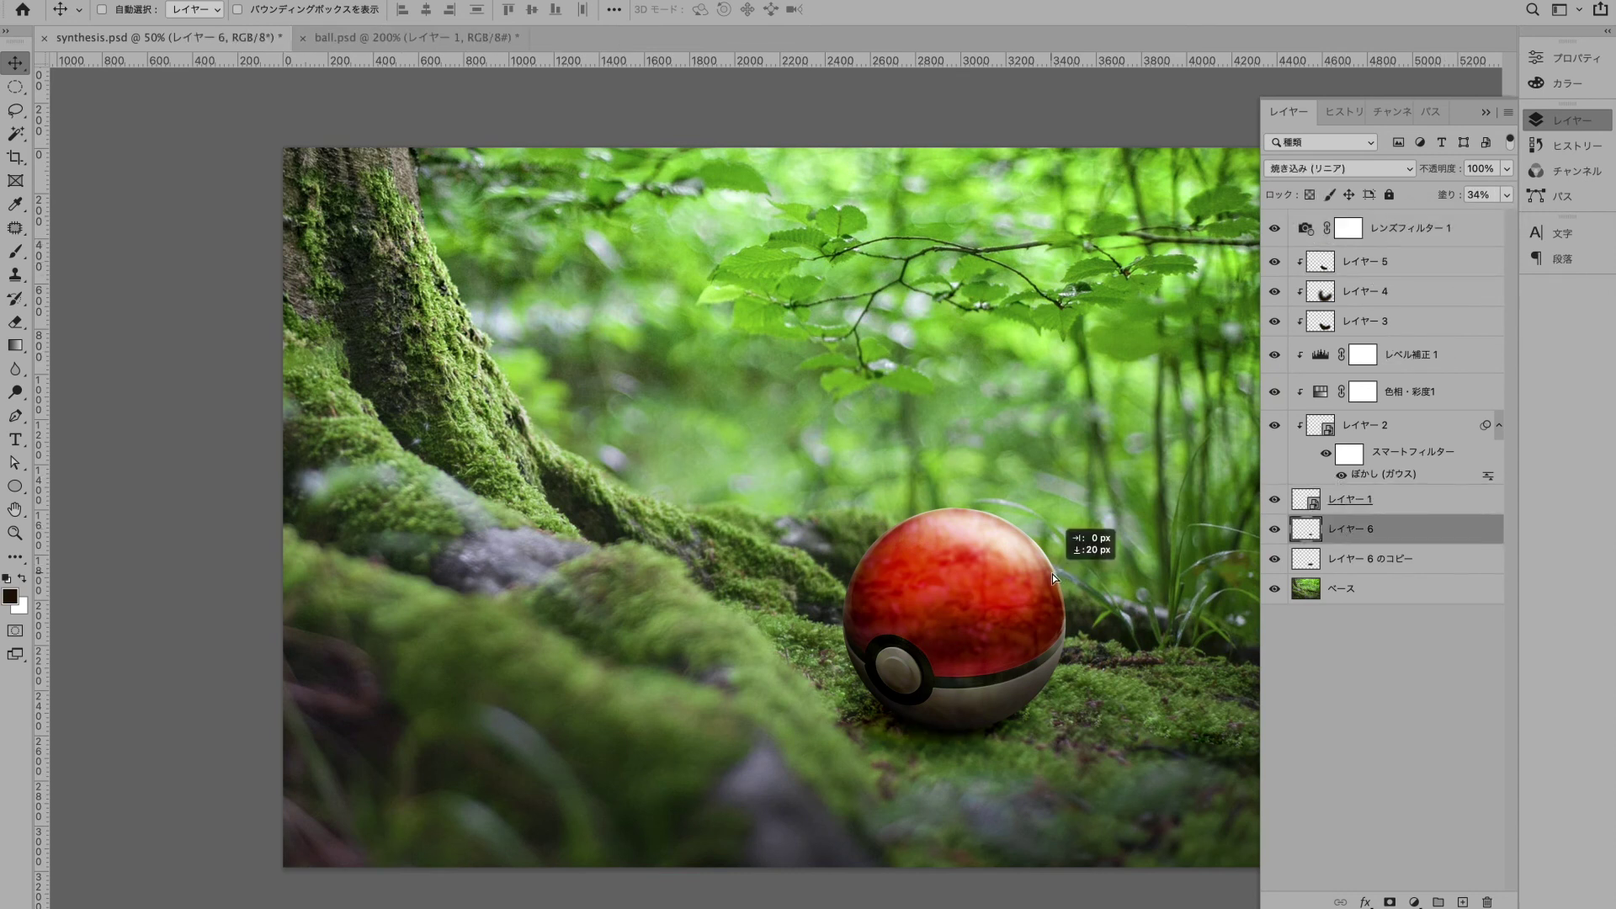
pyautogui.hotkey('alt', '[')
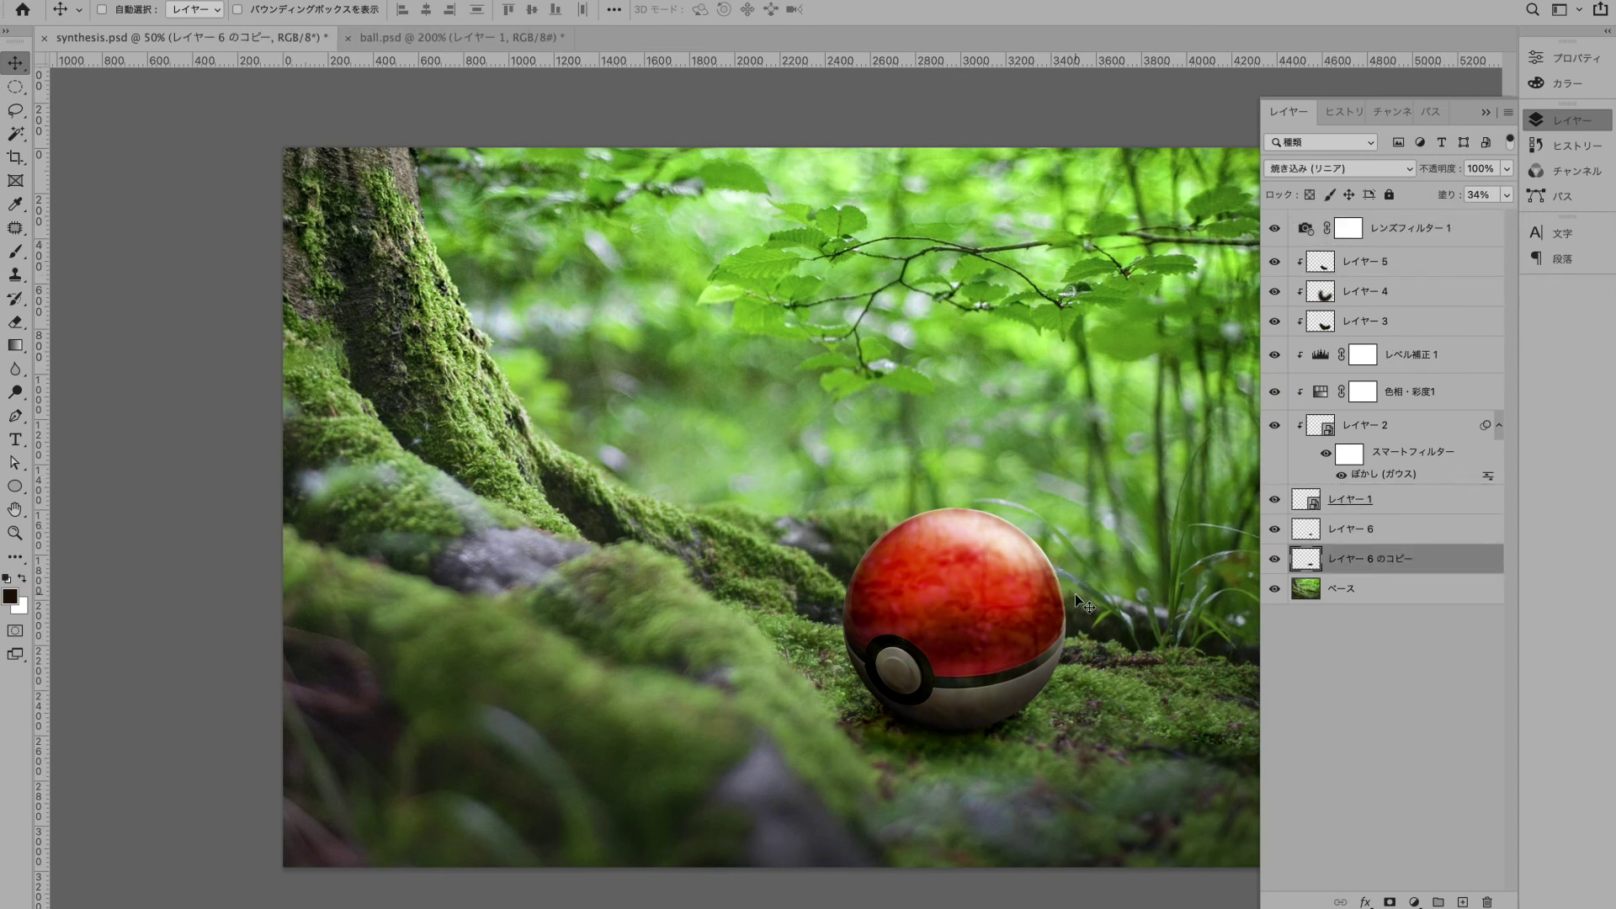
# Step: Paint a soft white highlight near the ball's upper edge on a new layer above レイヤー 5, and enlarge it to about 125%
pyautogui.click(1414, 425)
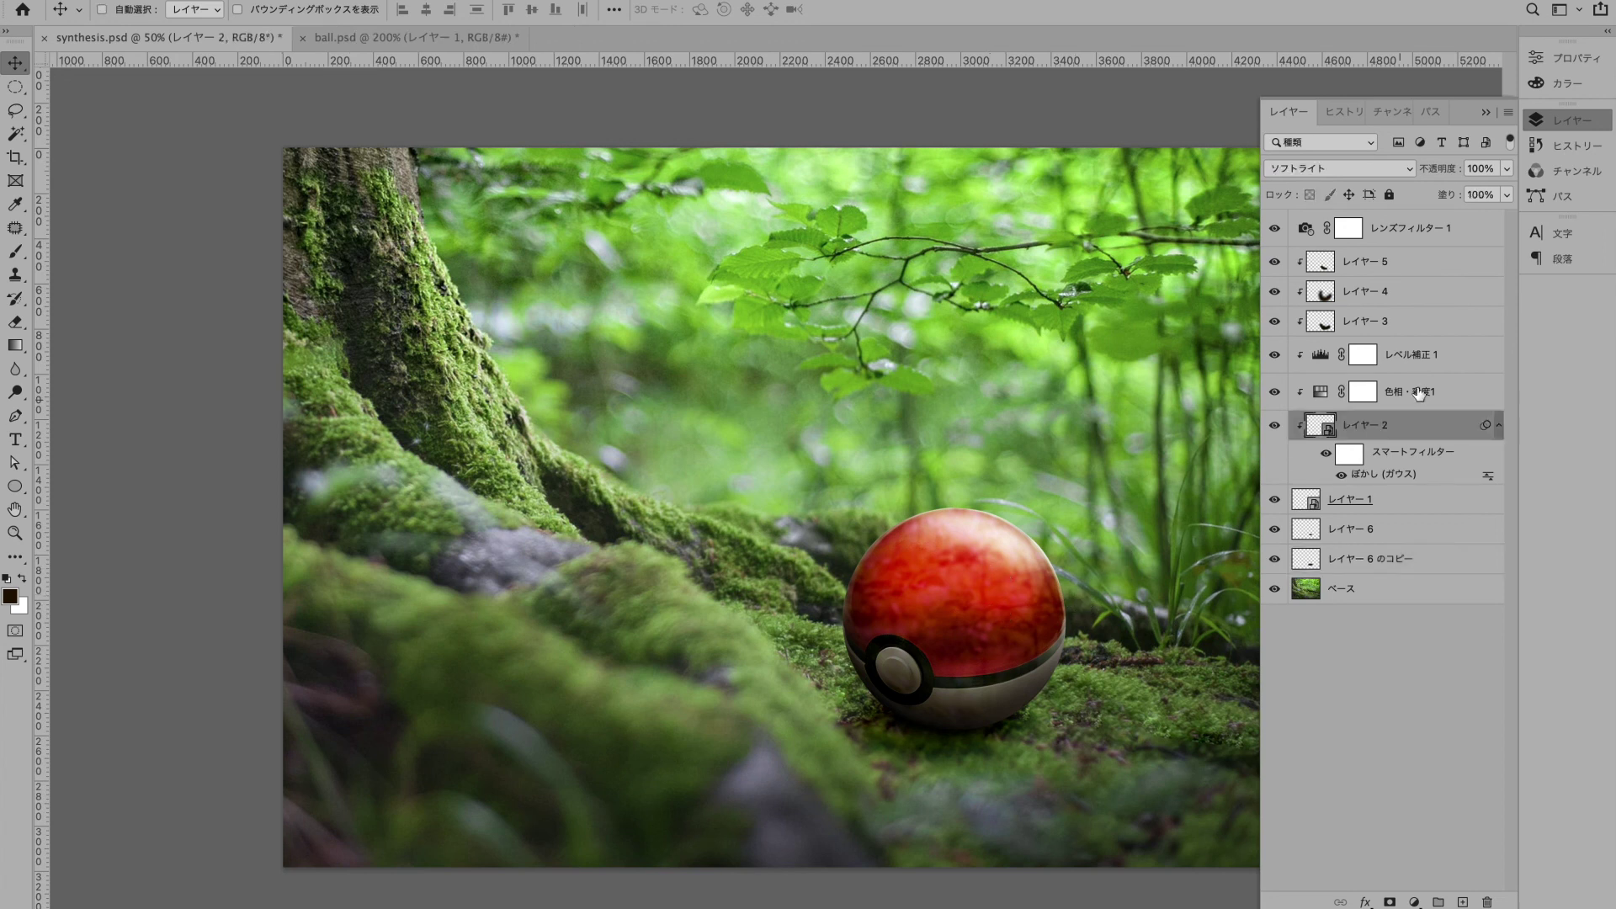
pyautogui.click(1387, 269)
pyautogui.click(1462, 902)
pyautogui.press('b')
pyautogui.press('d')
pyautogui.press('x')
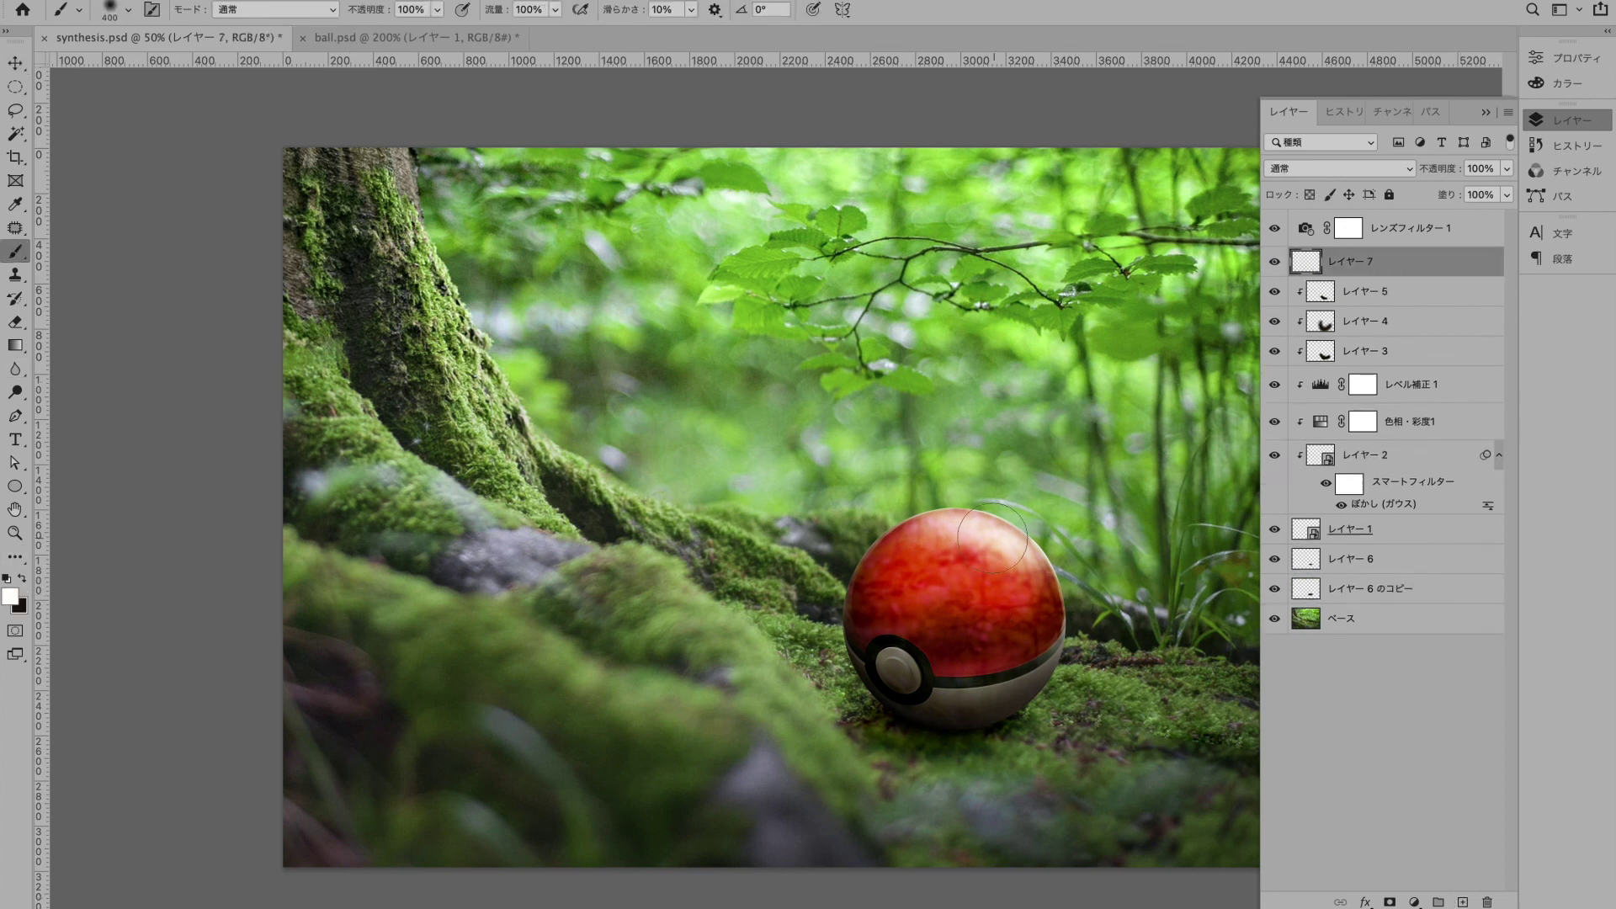
pyautogui.moveTo(993, 536)
pyautogui.mouseDown()
pyautogui.moveTo(1049, 539)
pyautogui.moveTo(1073, 442)
pyautogui.mouseUp()
pyautogui.hotkey('ctrl', 't')
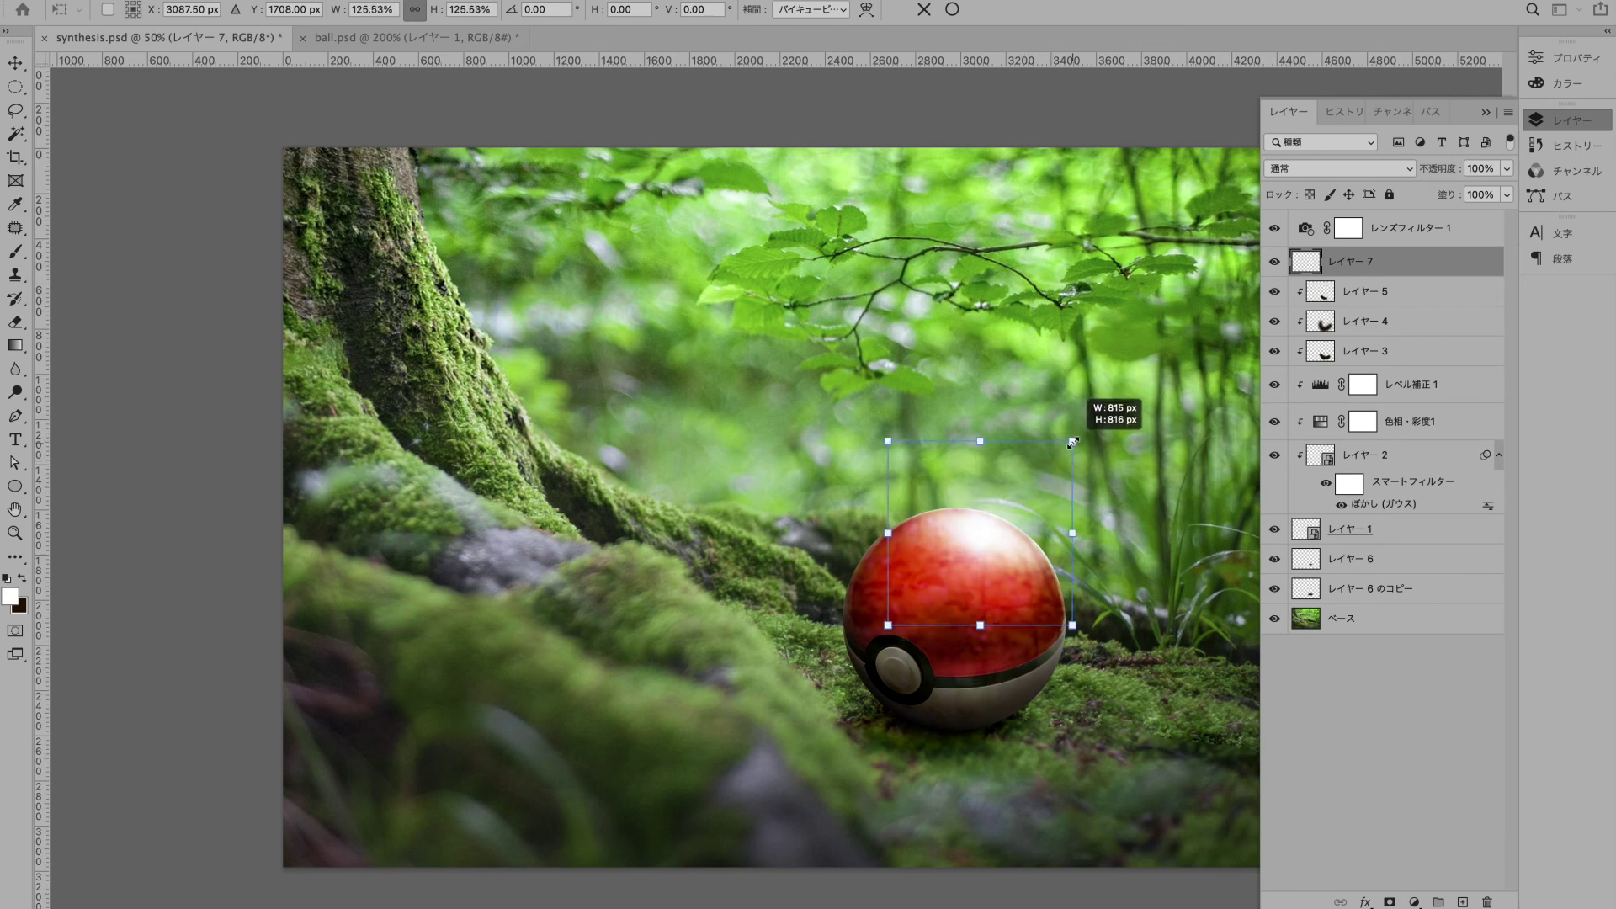
pyautogui.press('Return')
# Step: Set the highlight layer's blend mode to ソフトライト (Soft Light) and clip it to the ball
pyautogui.click(1334, 169)
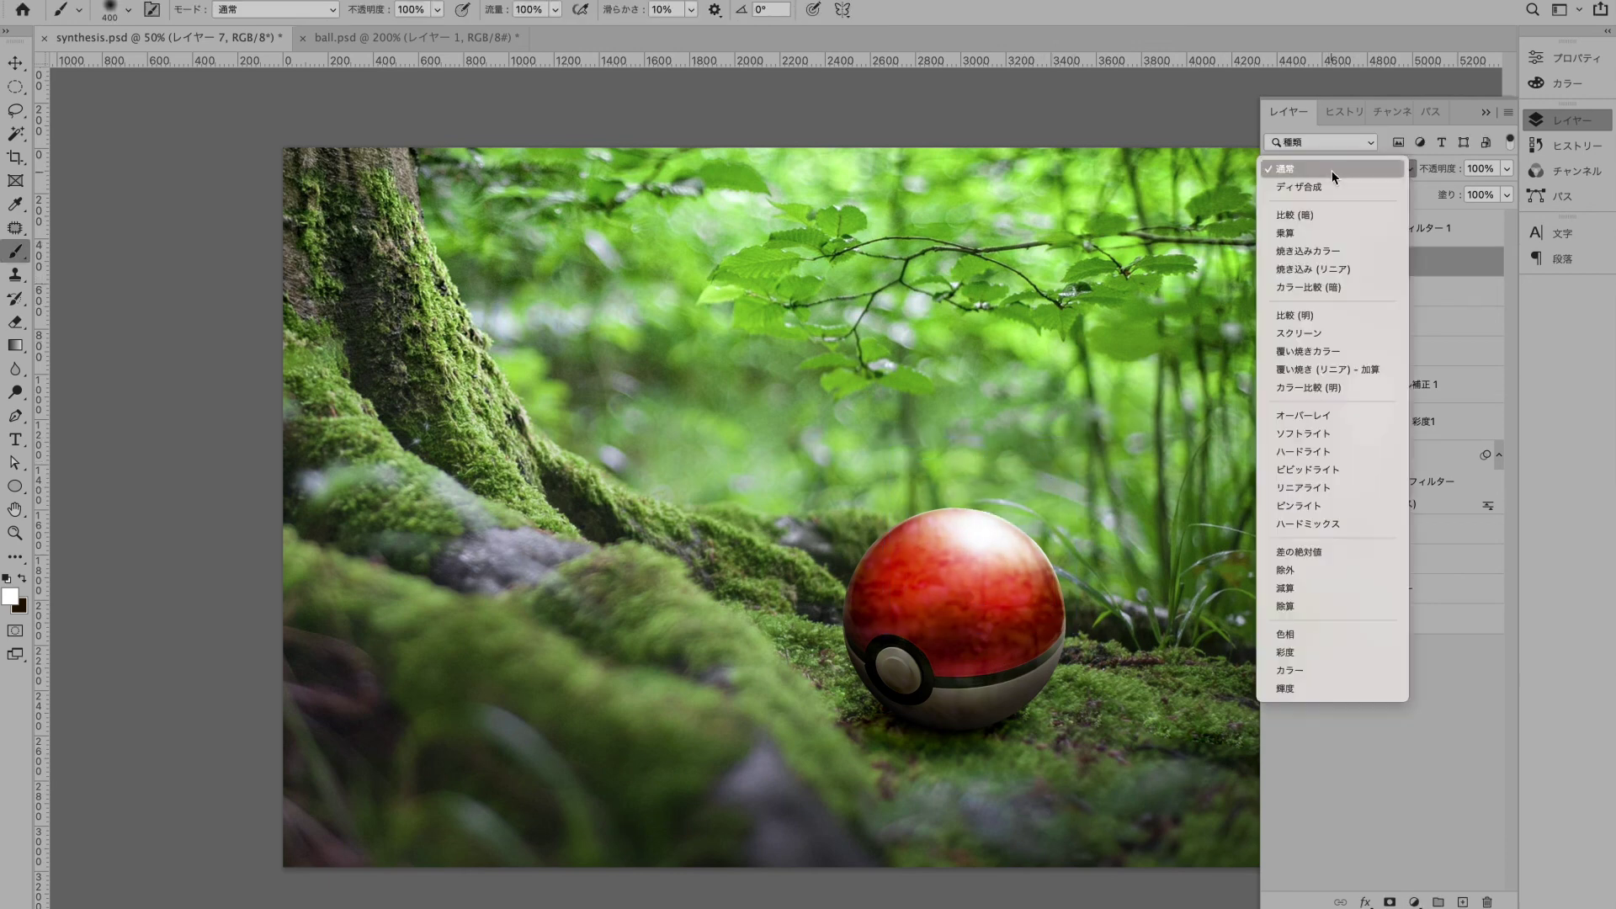
pyautogui.click(1303, 433)
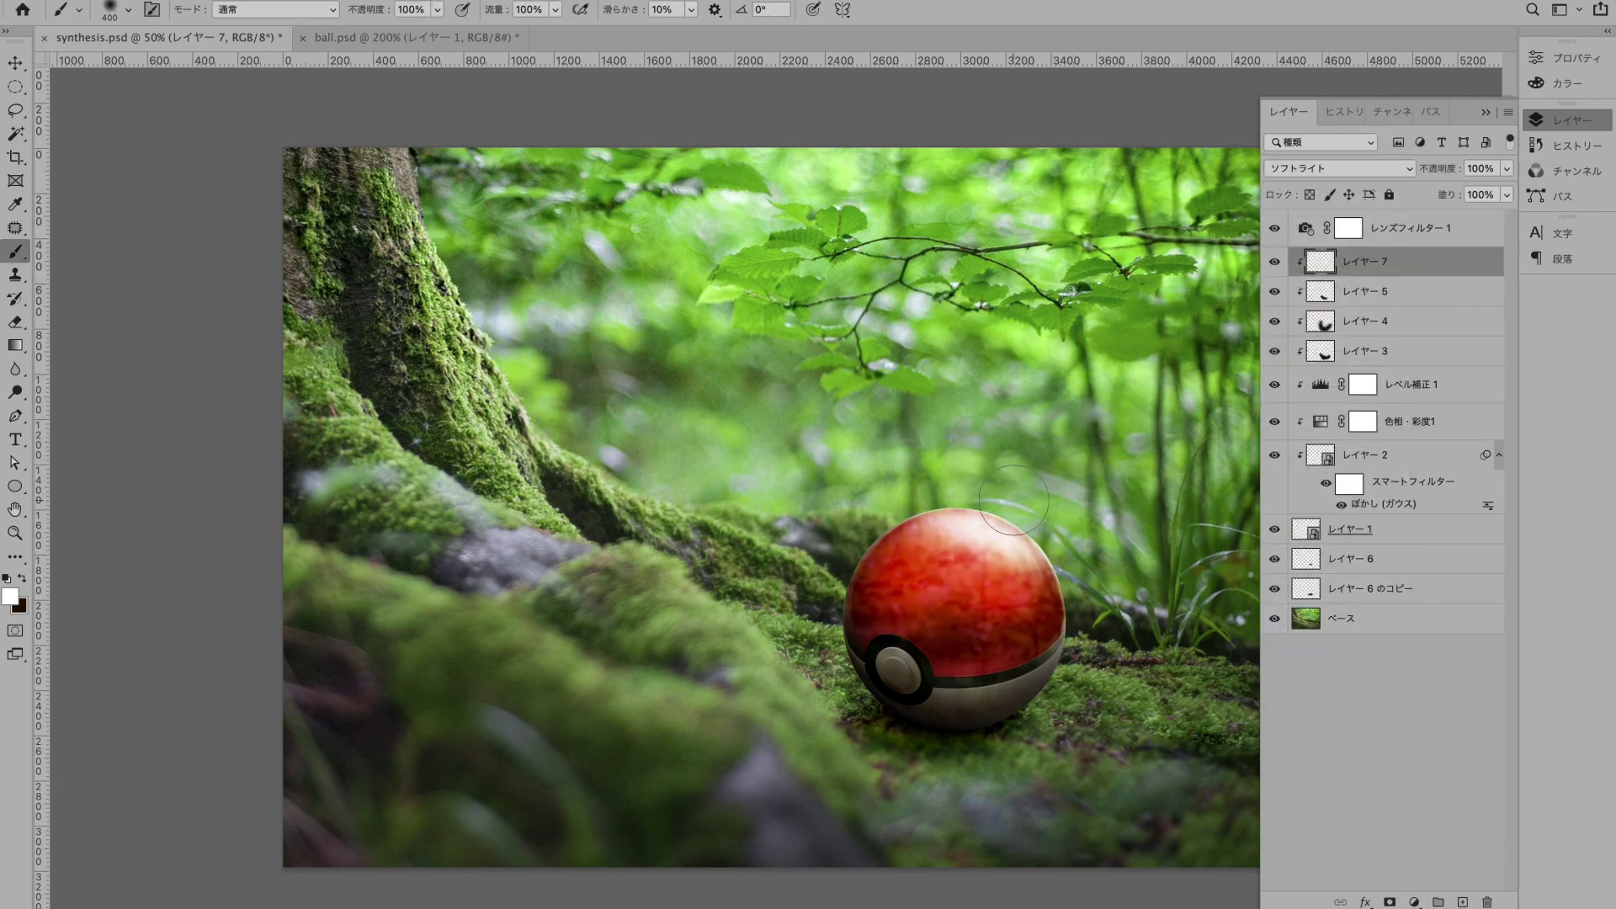
pyautogui.click(16, 62)
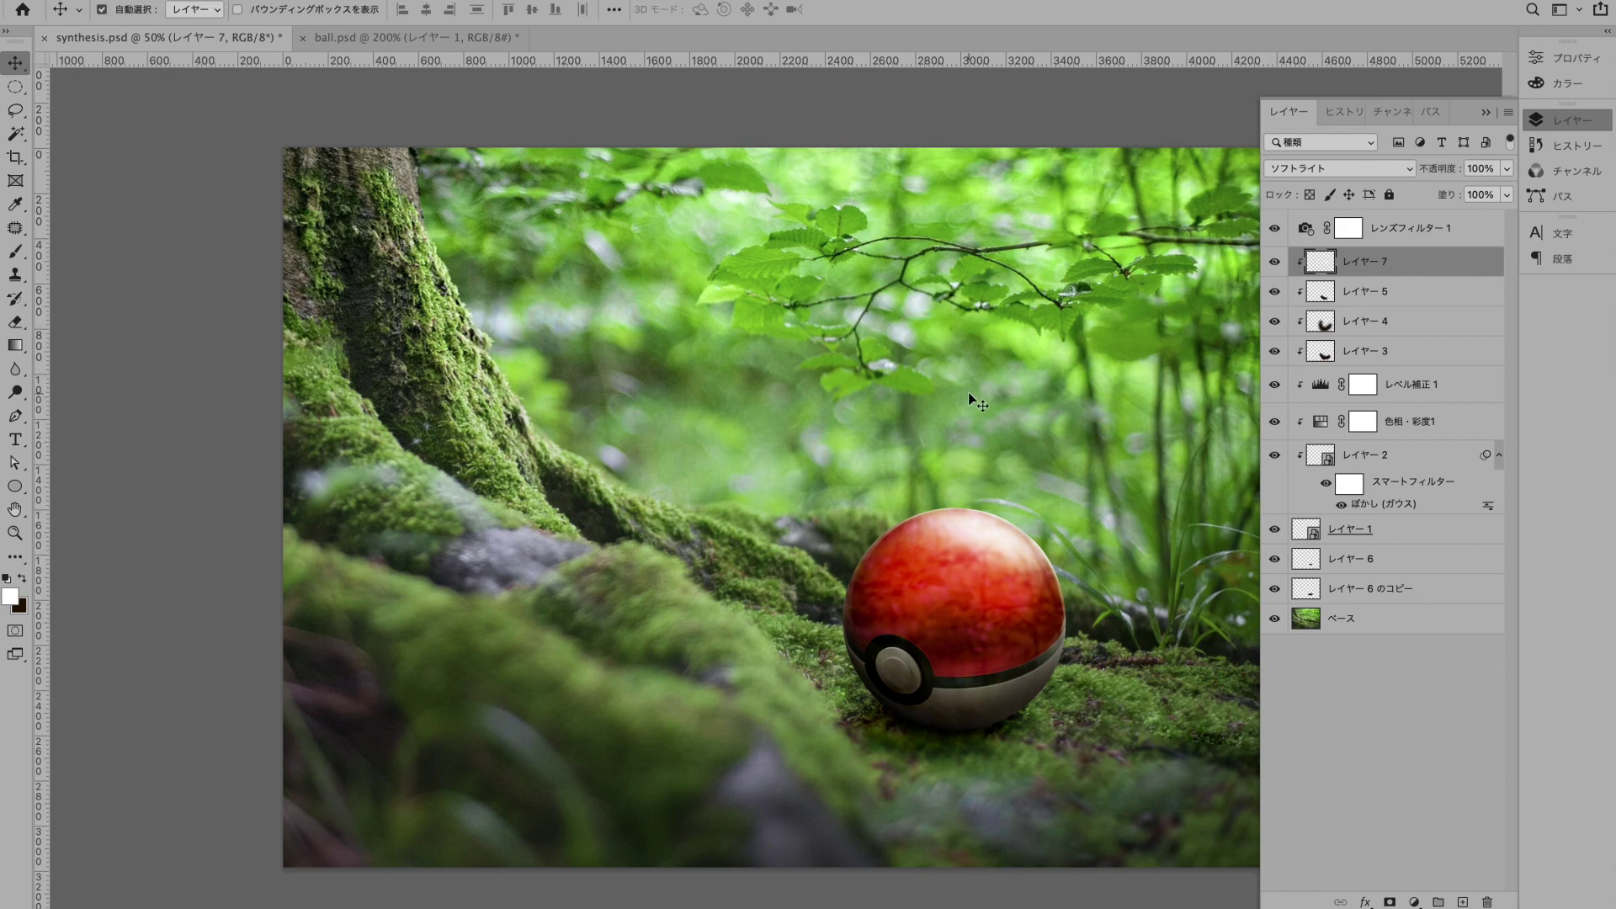
pyautogui.press('super+minus')
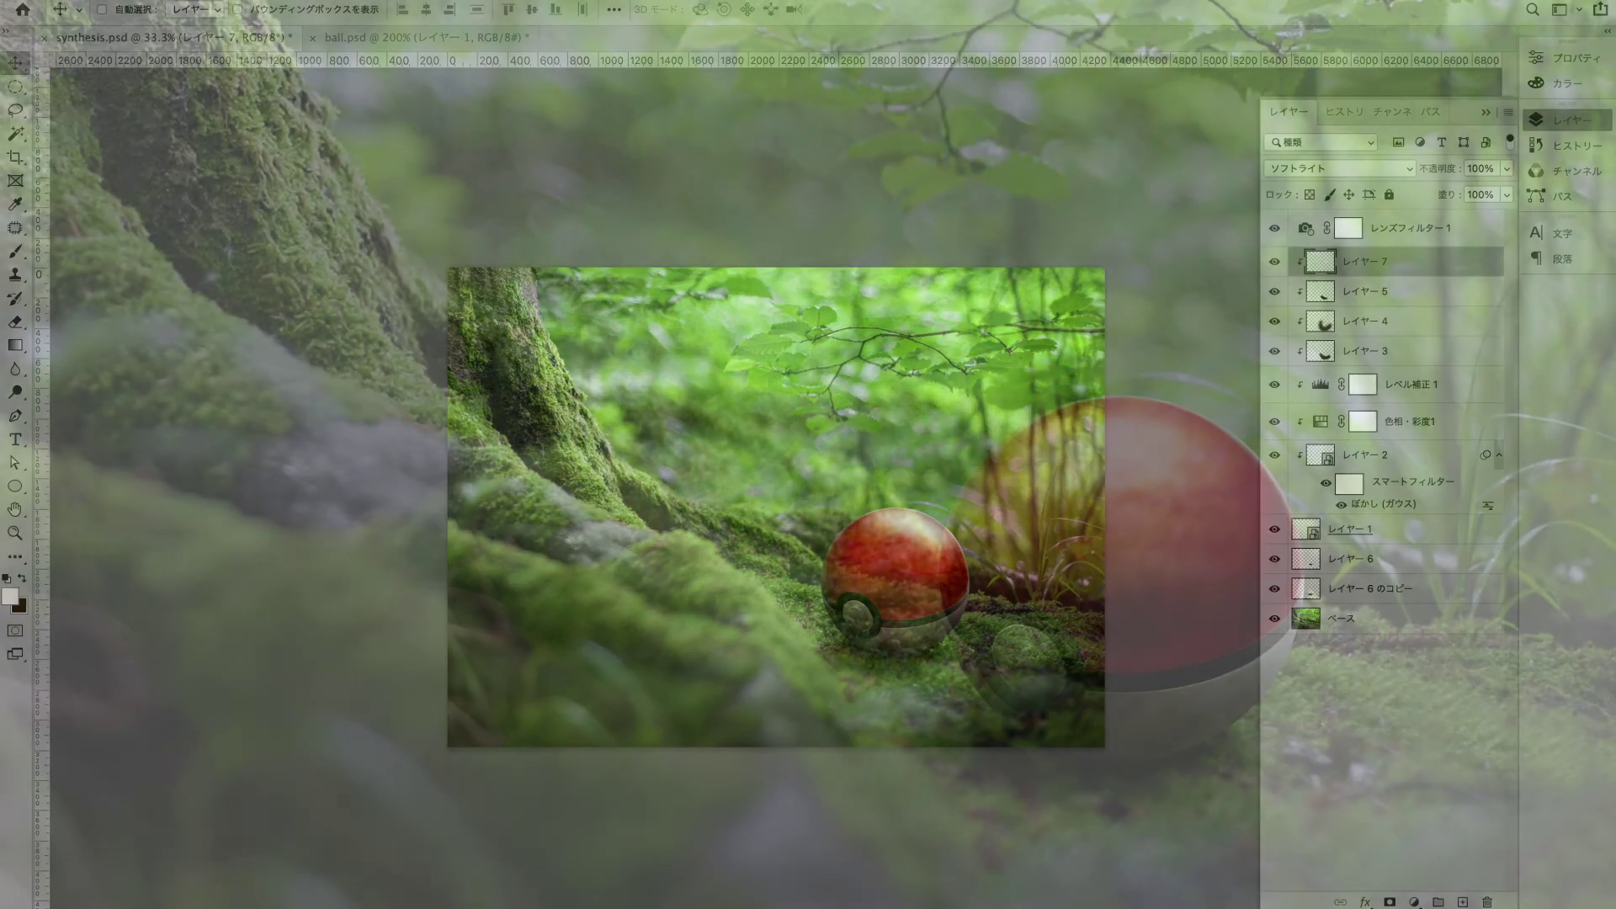